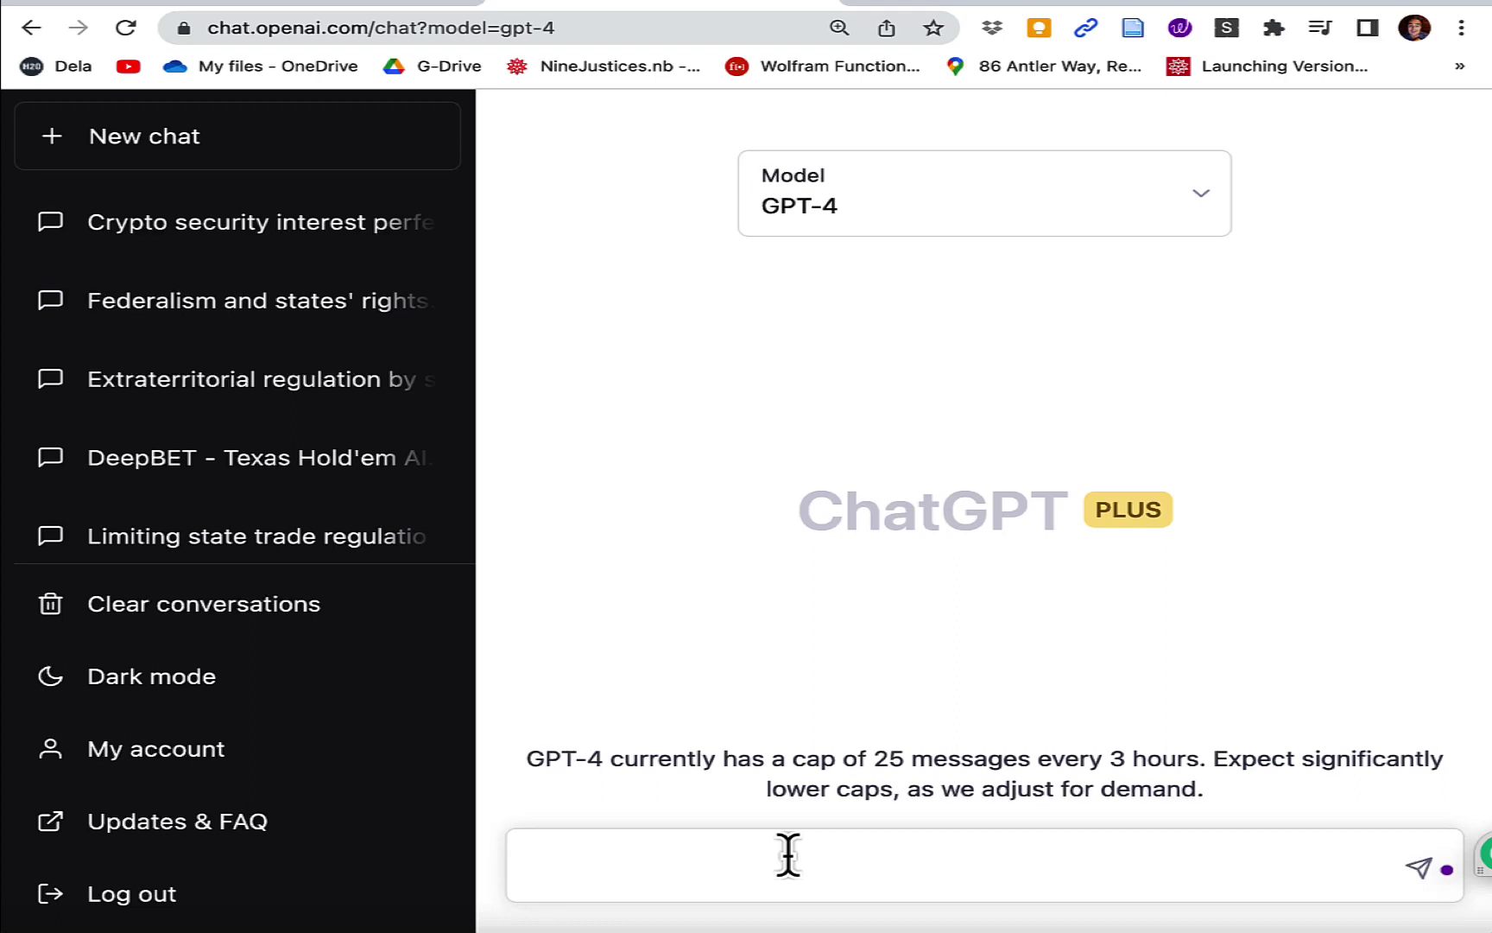
# Step: Start the GPT-4 prompt with "California enacts a law prohibiting sale of pork within the state"
pyautogui.write('California enacts a law')
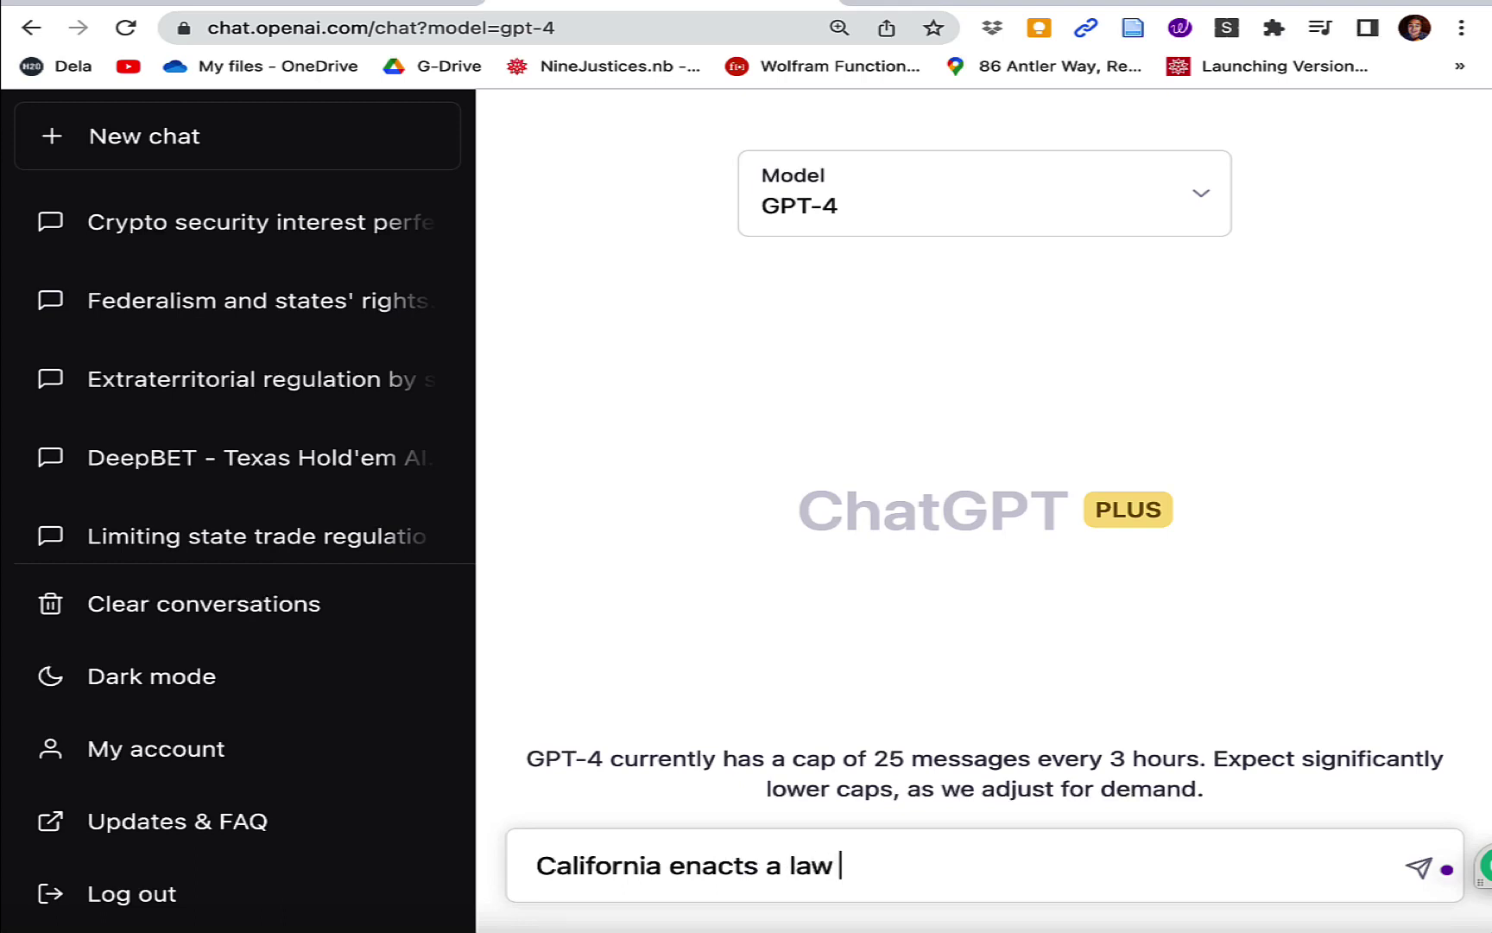
pyautogui.write('prohibitio')
pyautogui.press('BackSpace')
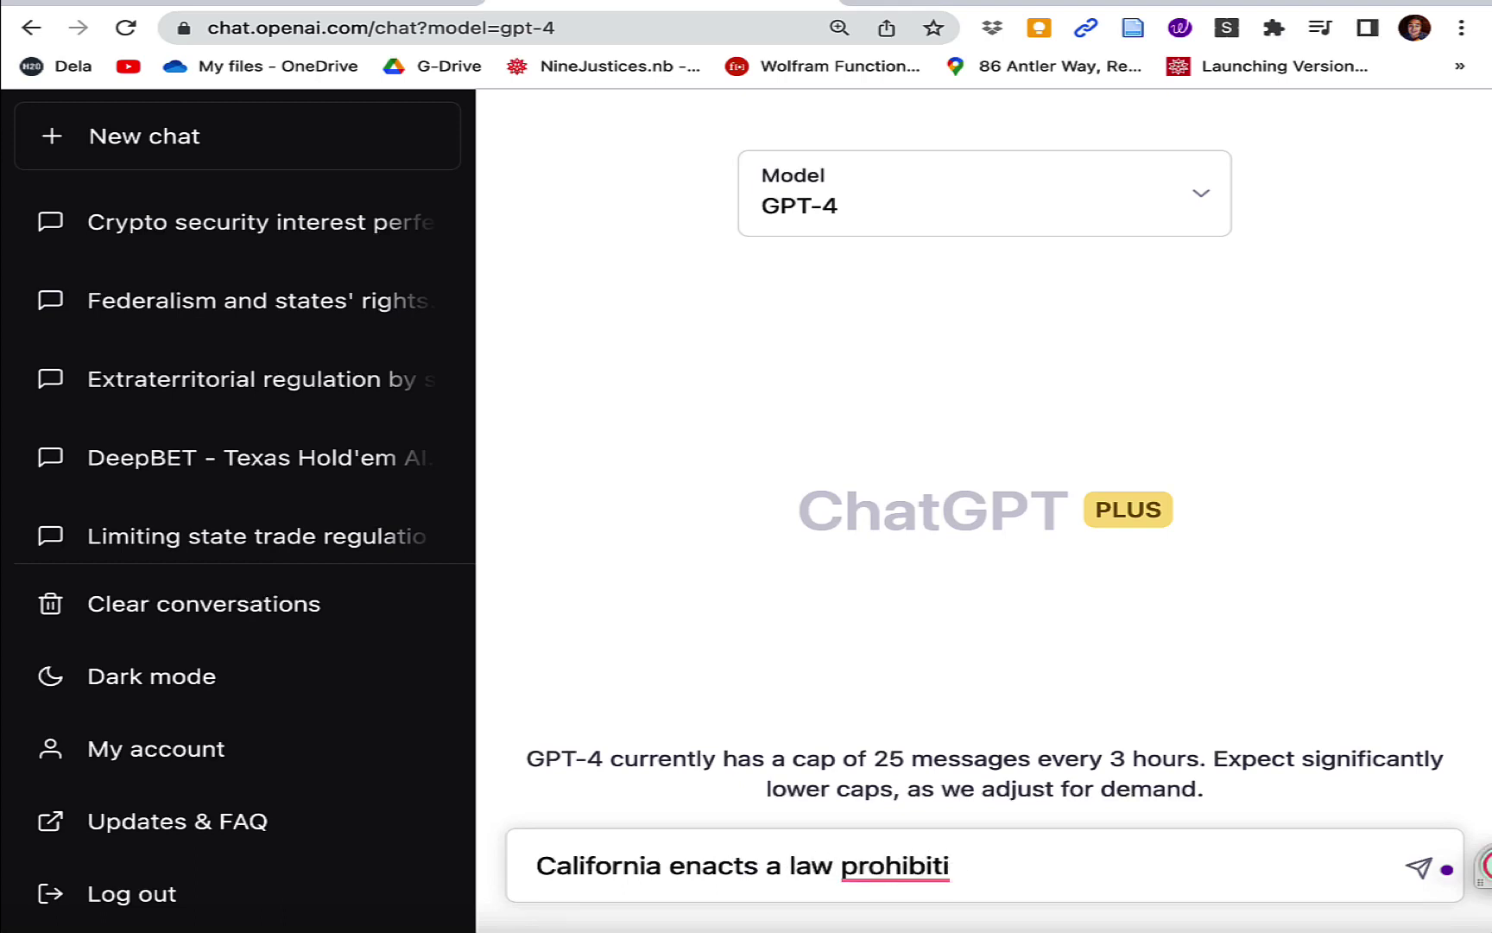
pyautogui.write('ng sale of po')
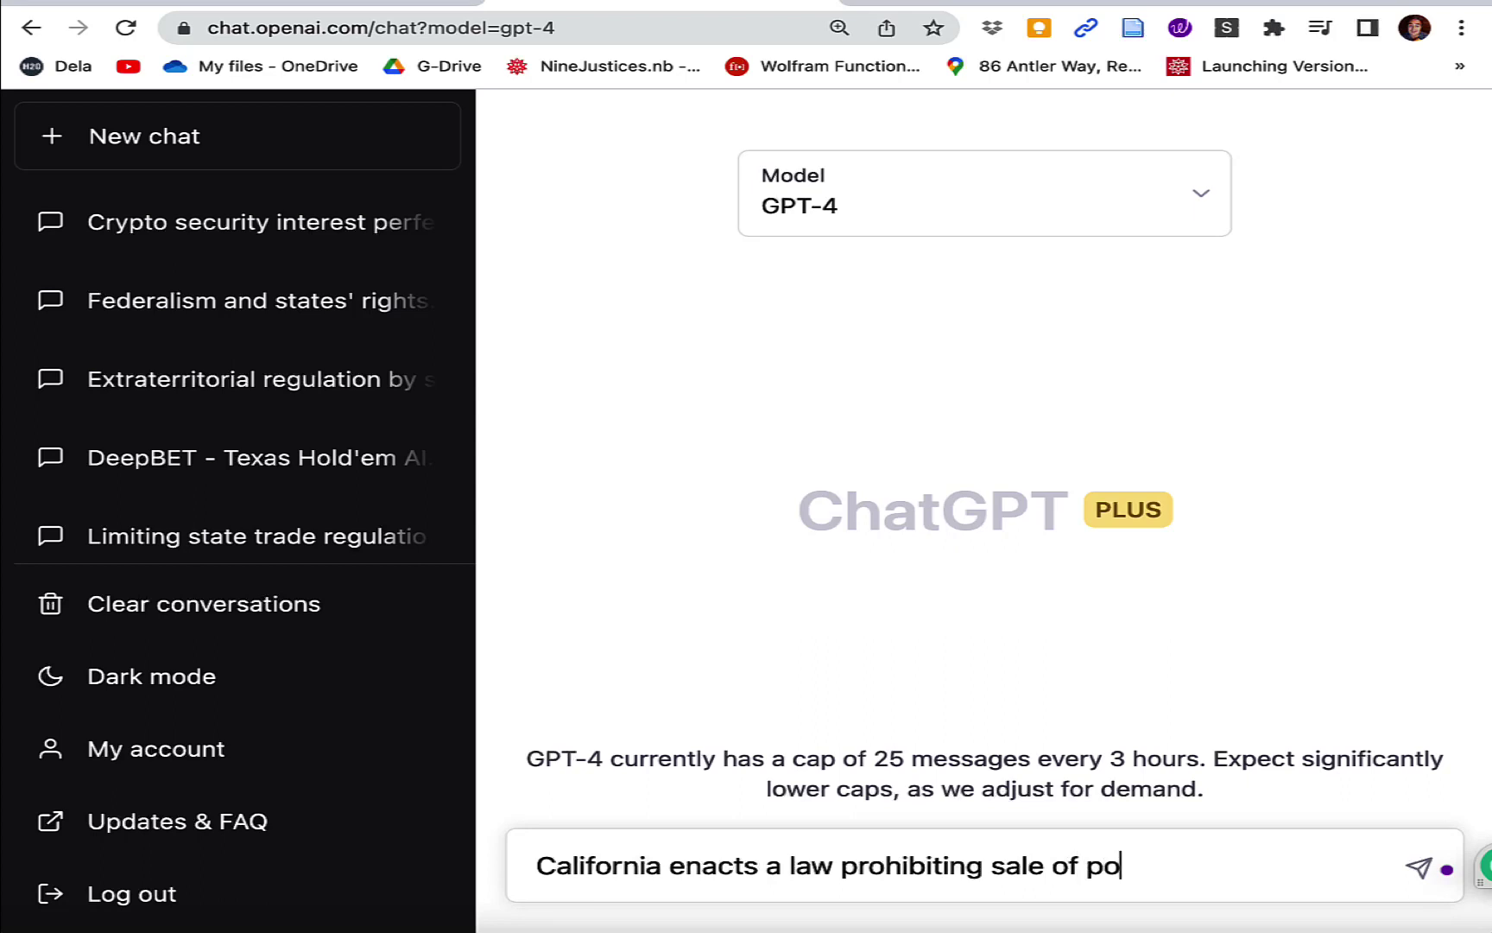
pyautogui.write('rk within the state')
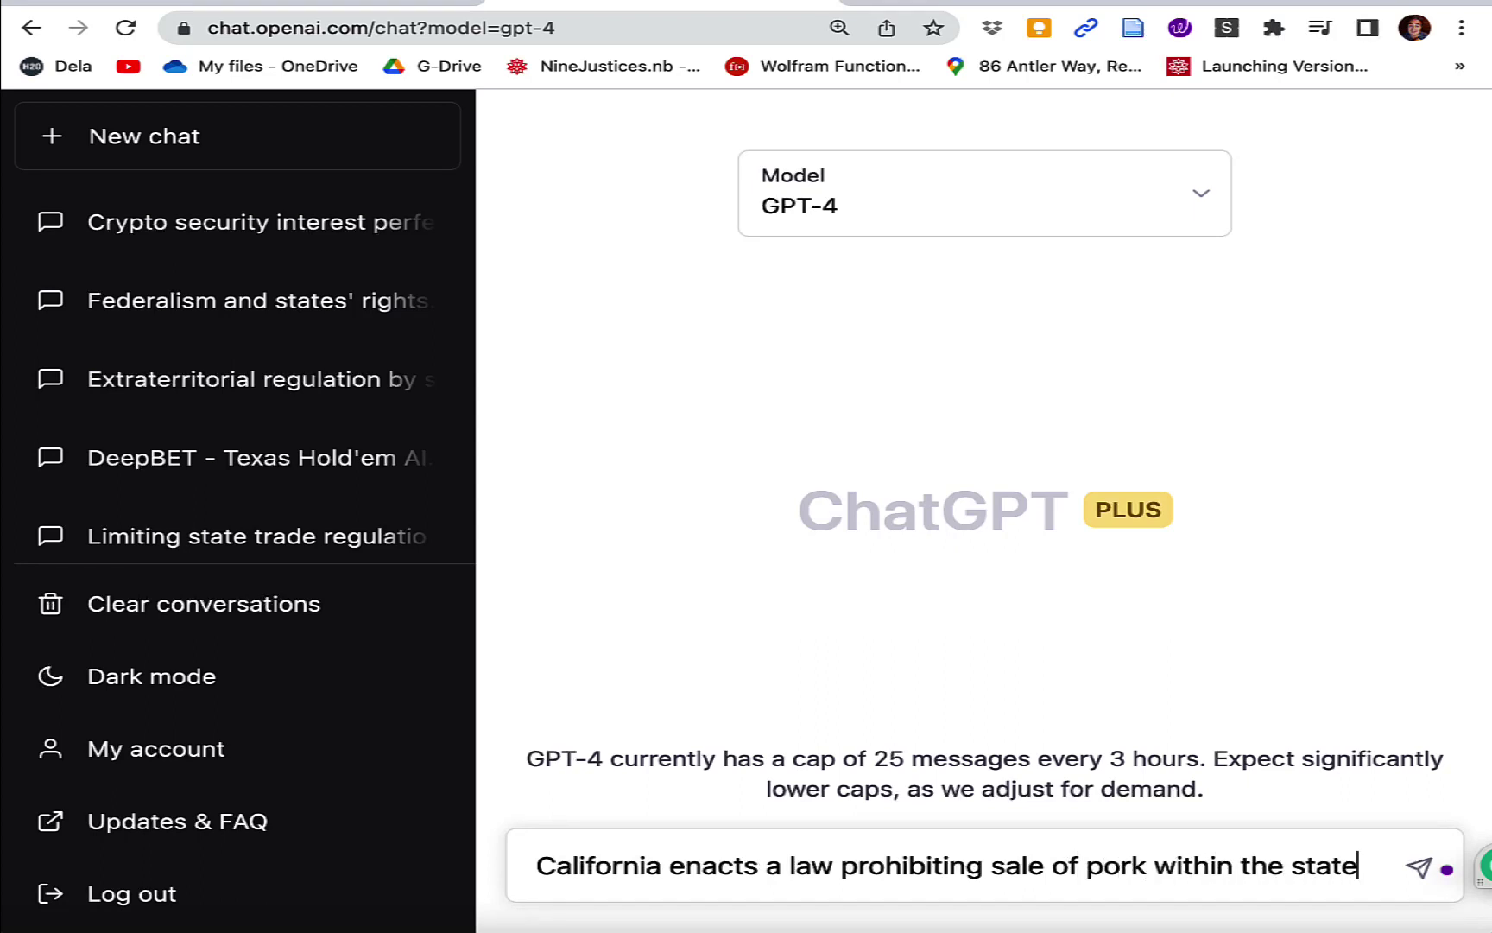
# Step: Complete the sentence with "where the sow from which the pork derived was raised in conditions they regard as inhumane."
pyautogui.write(' where th')
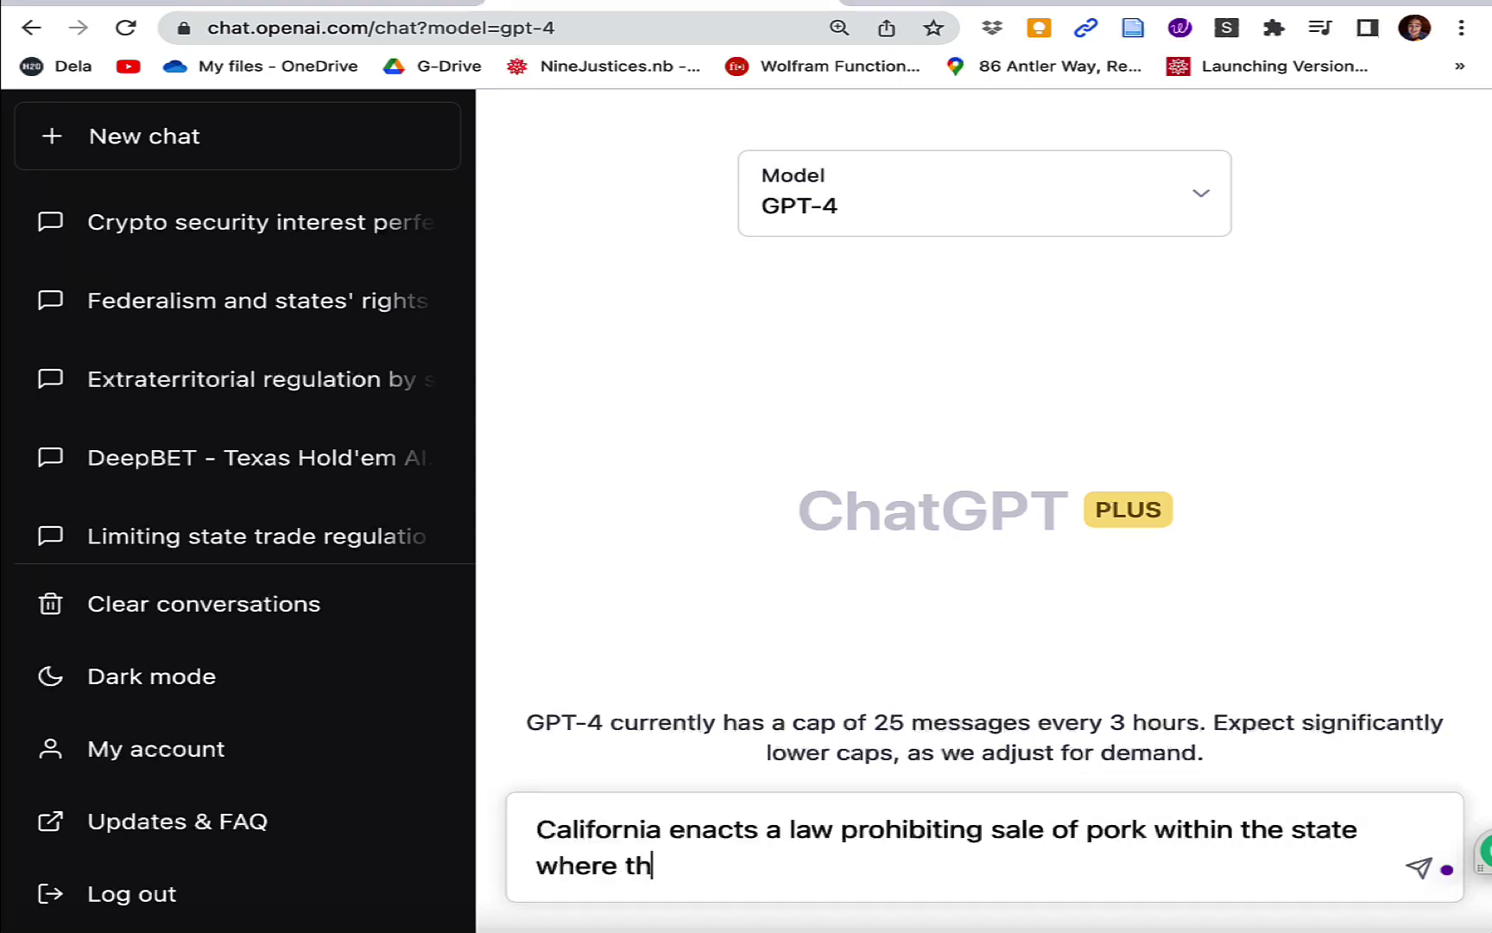
pyautogui.write('e sow fr')
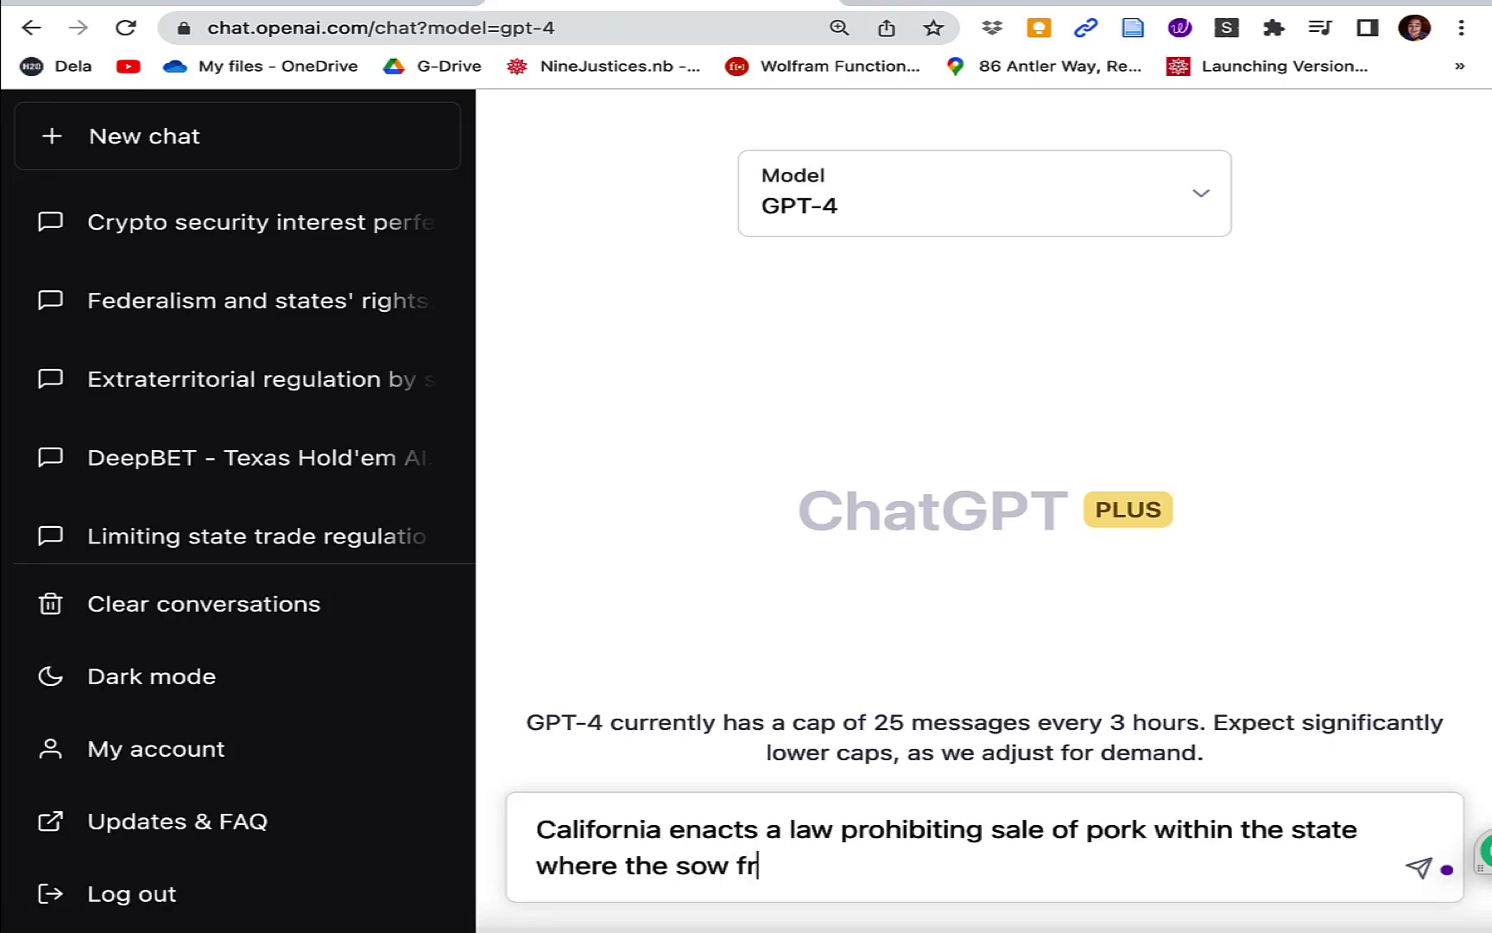
pyautogui.write('om which the')
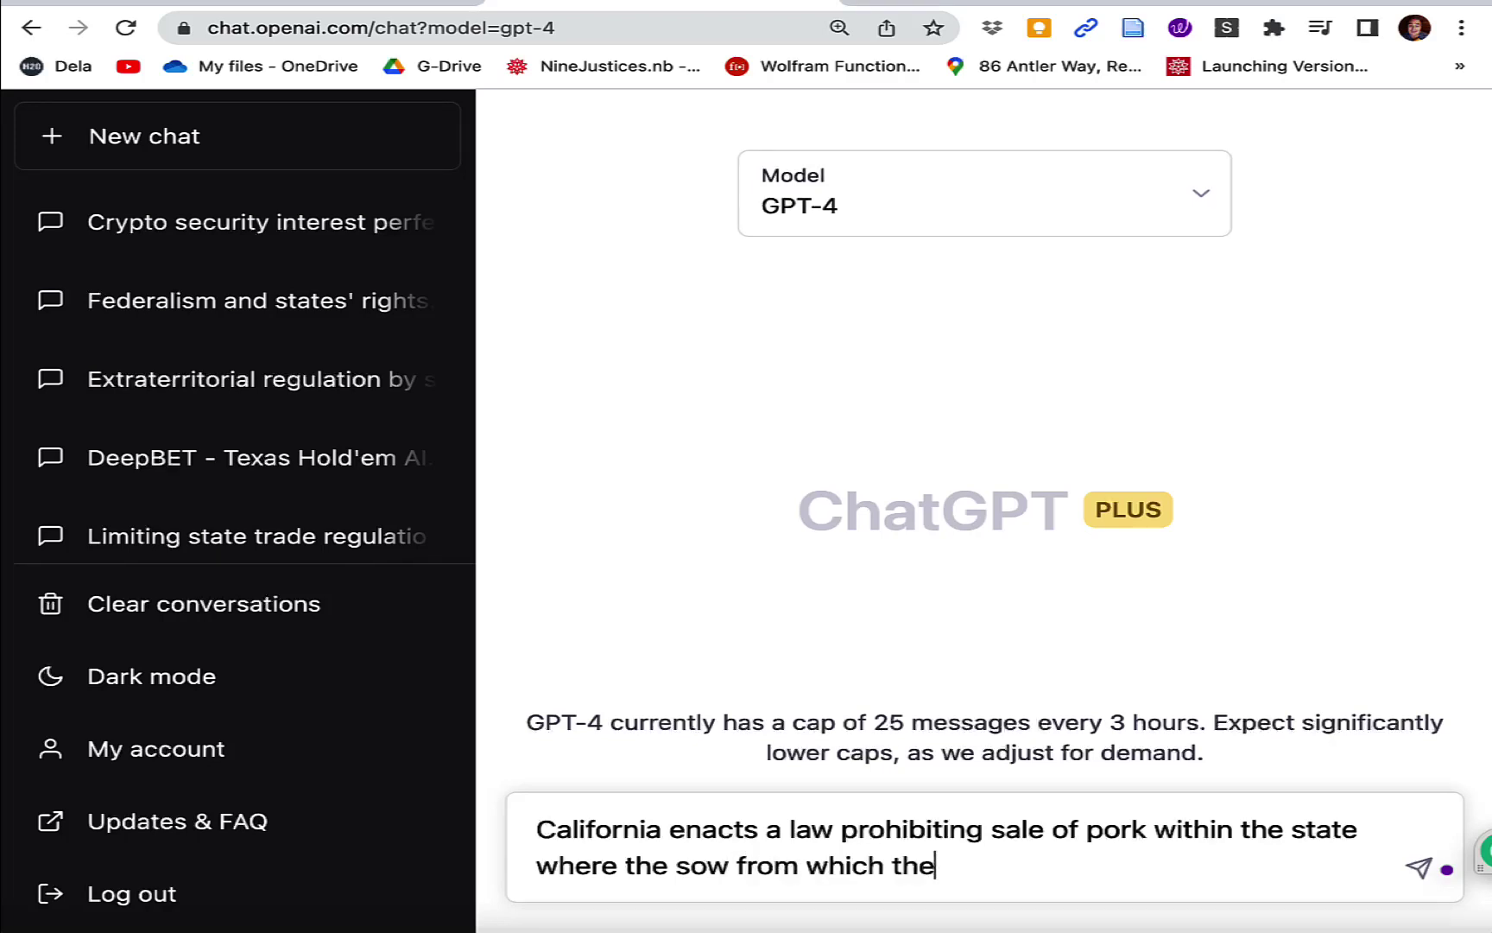
pyautogui.write(' pork der')
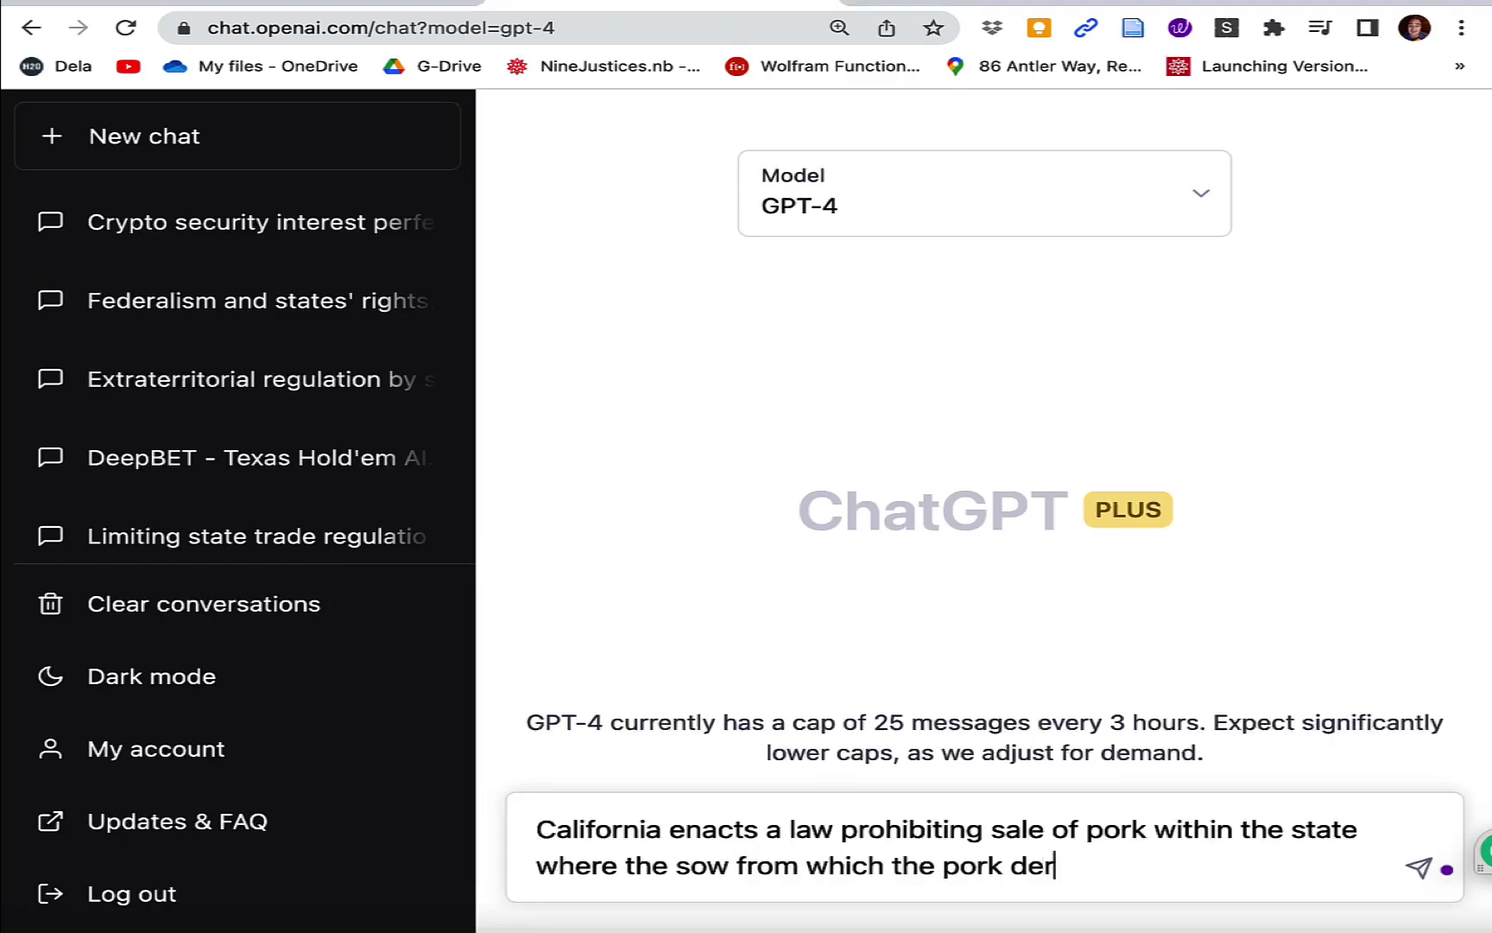
pyautogui.write('ived was rais')
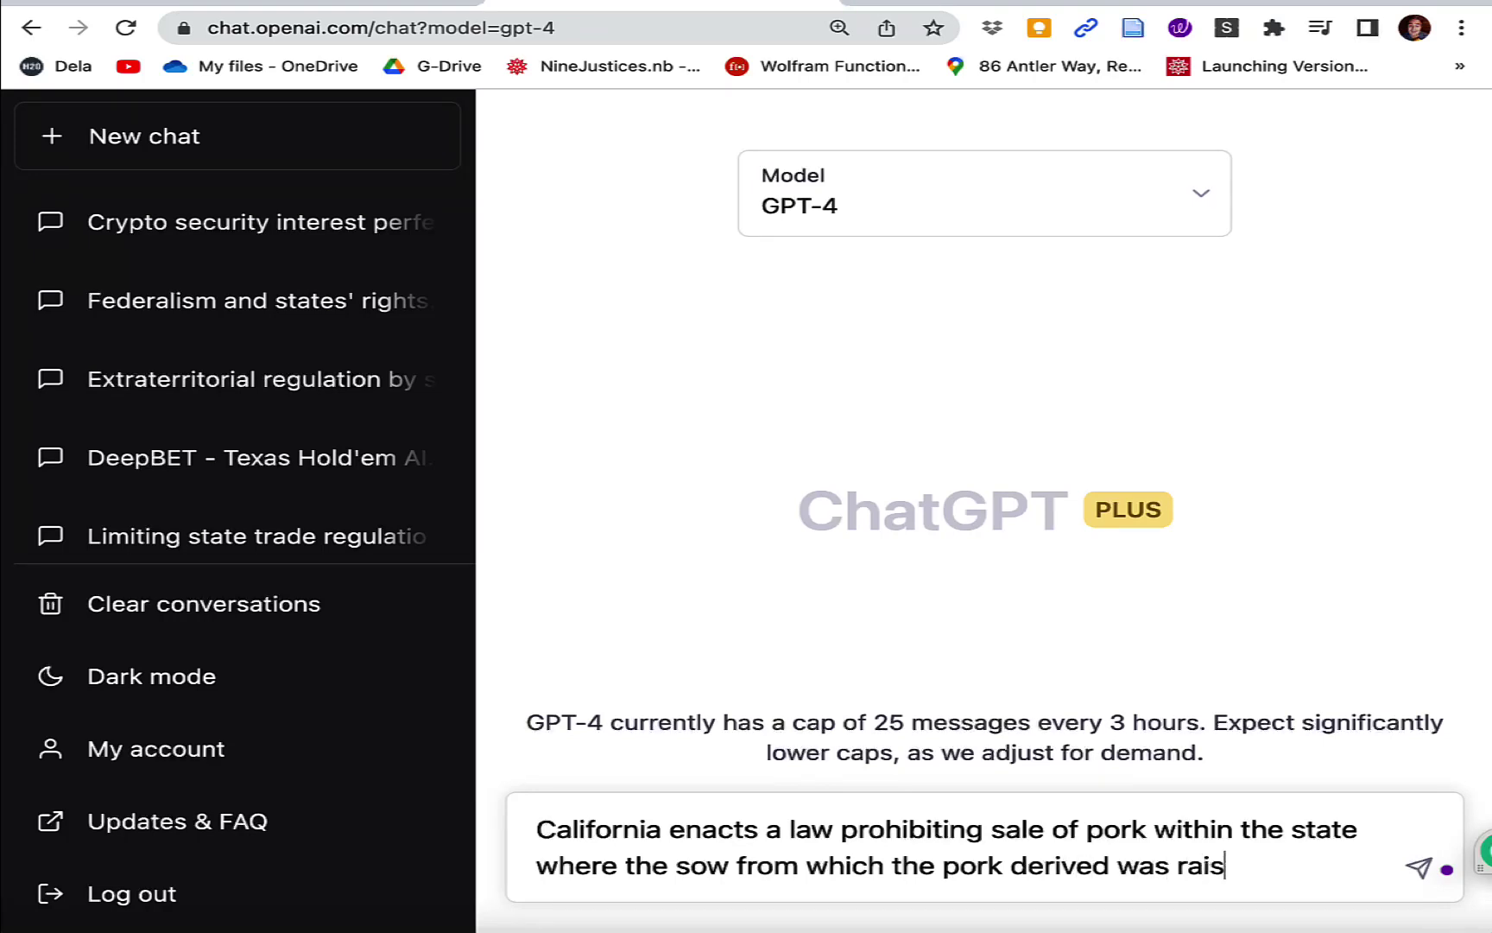
pyautogui.write('ed in condition')
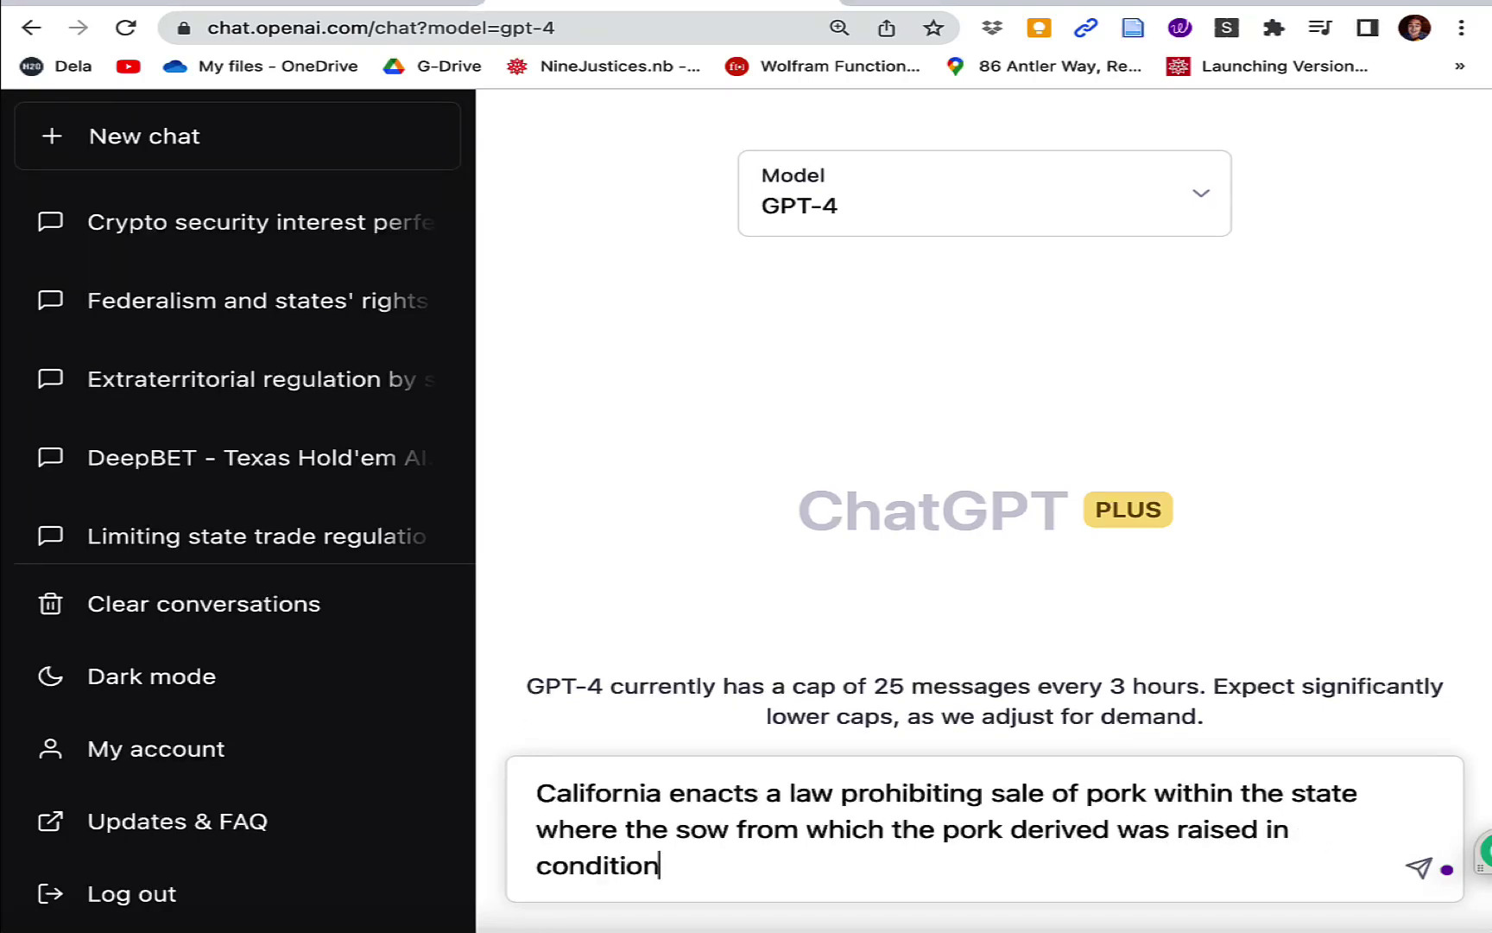
pyautogui.write('s they regard as ')
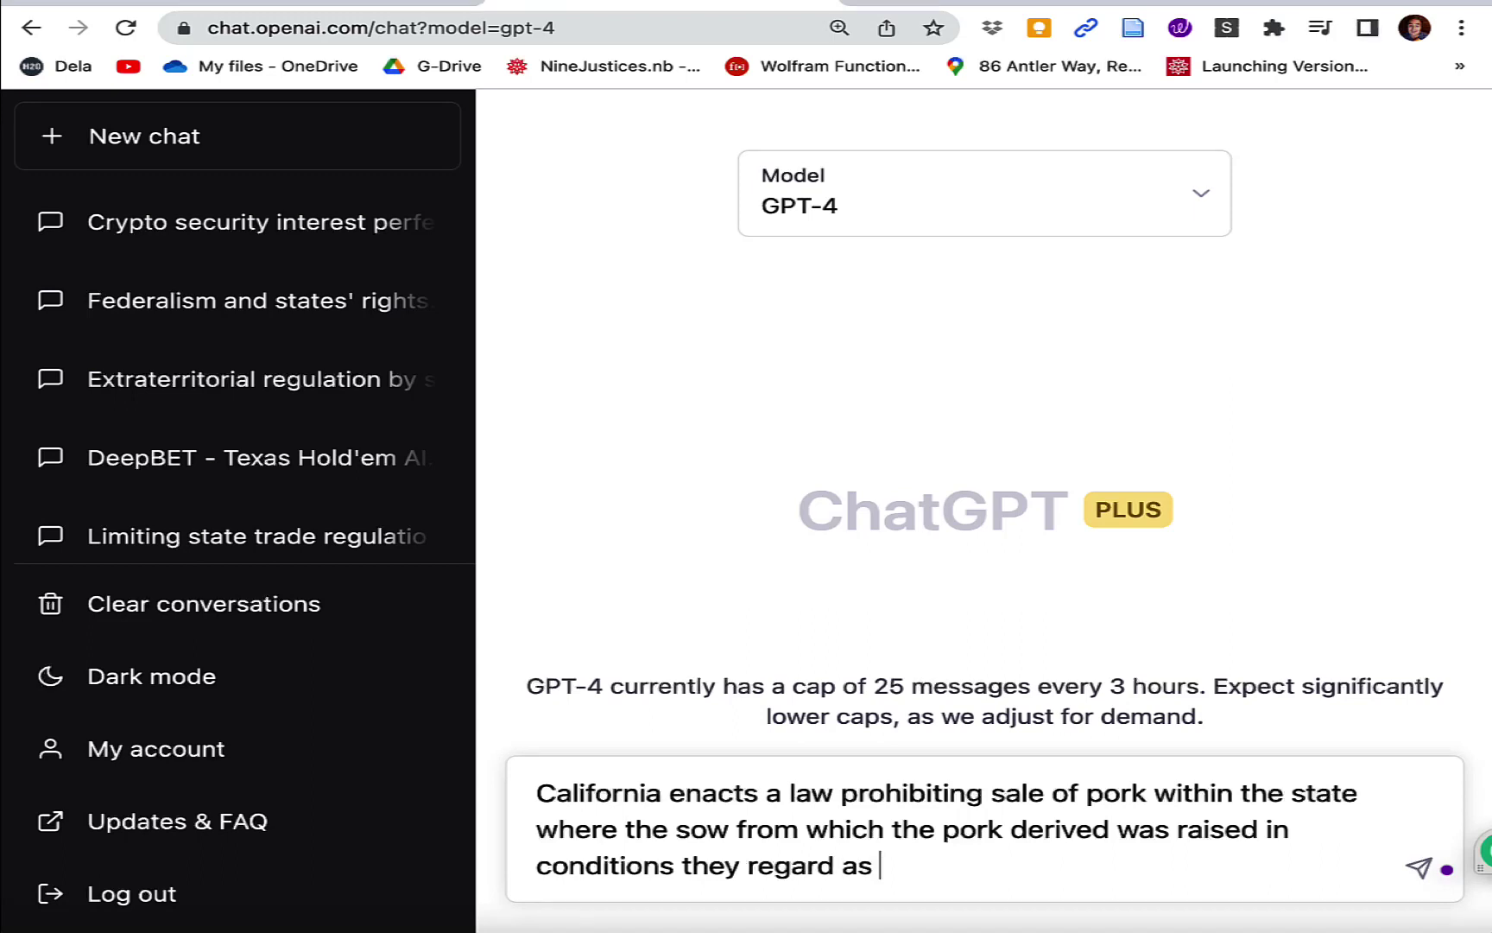
pyautogui.write('inhumane.')
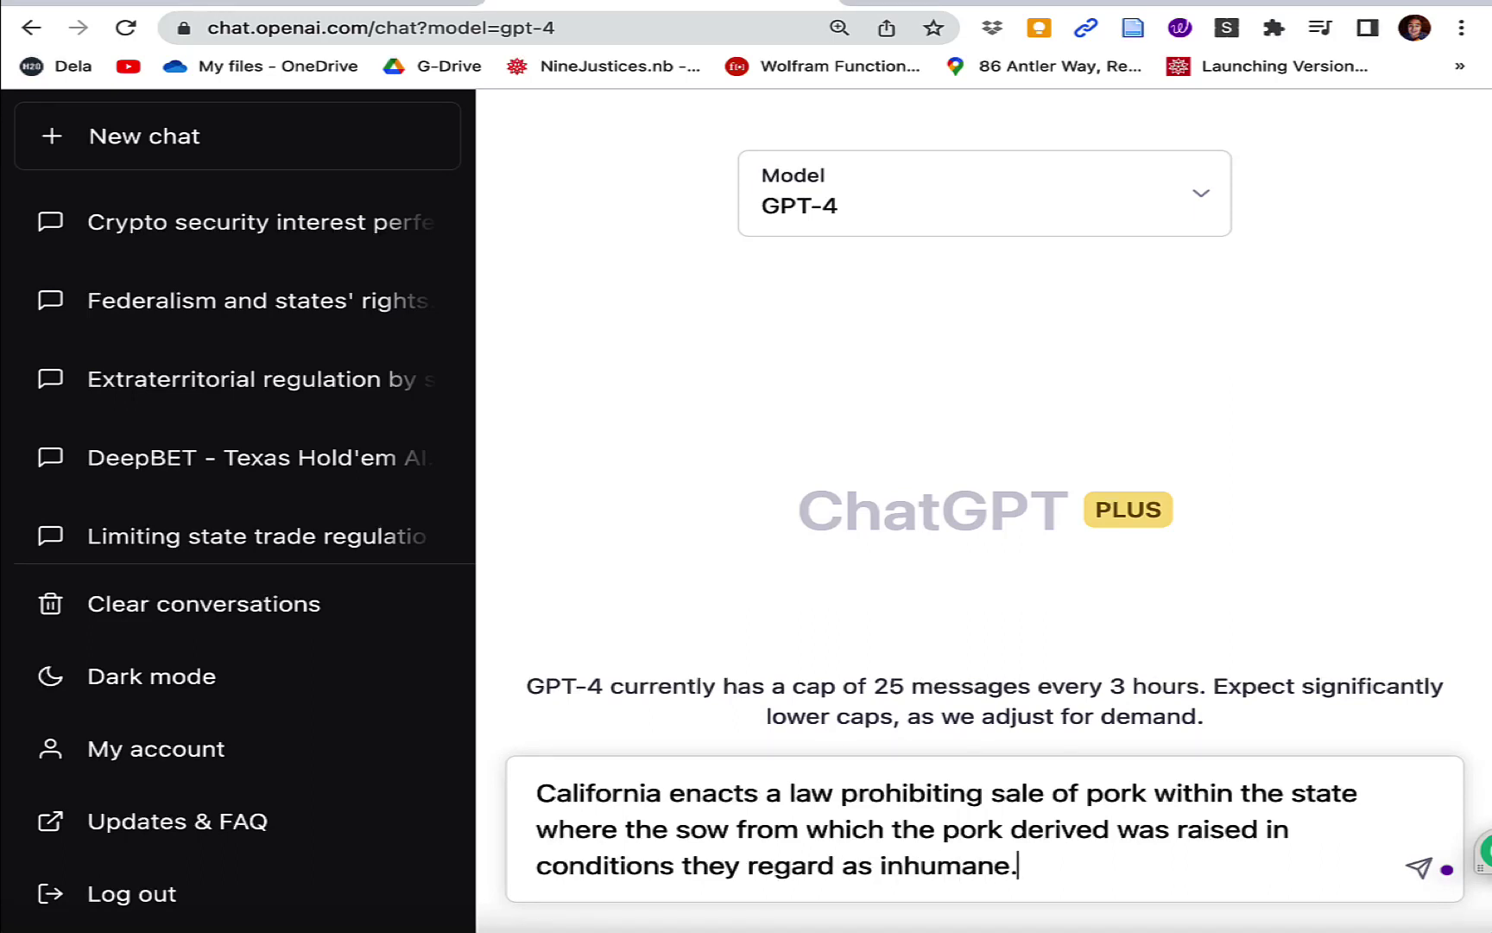
# Step: Begin a second prompt sentence with "The prohibition includes pork imported into California as well"
pyautogui.write(' The pr')
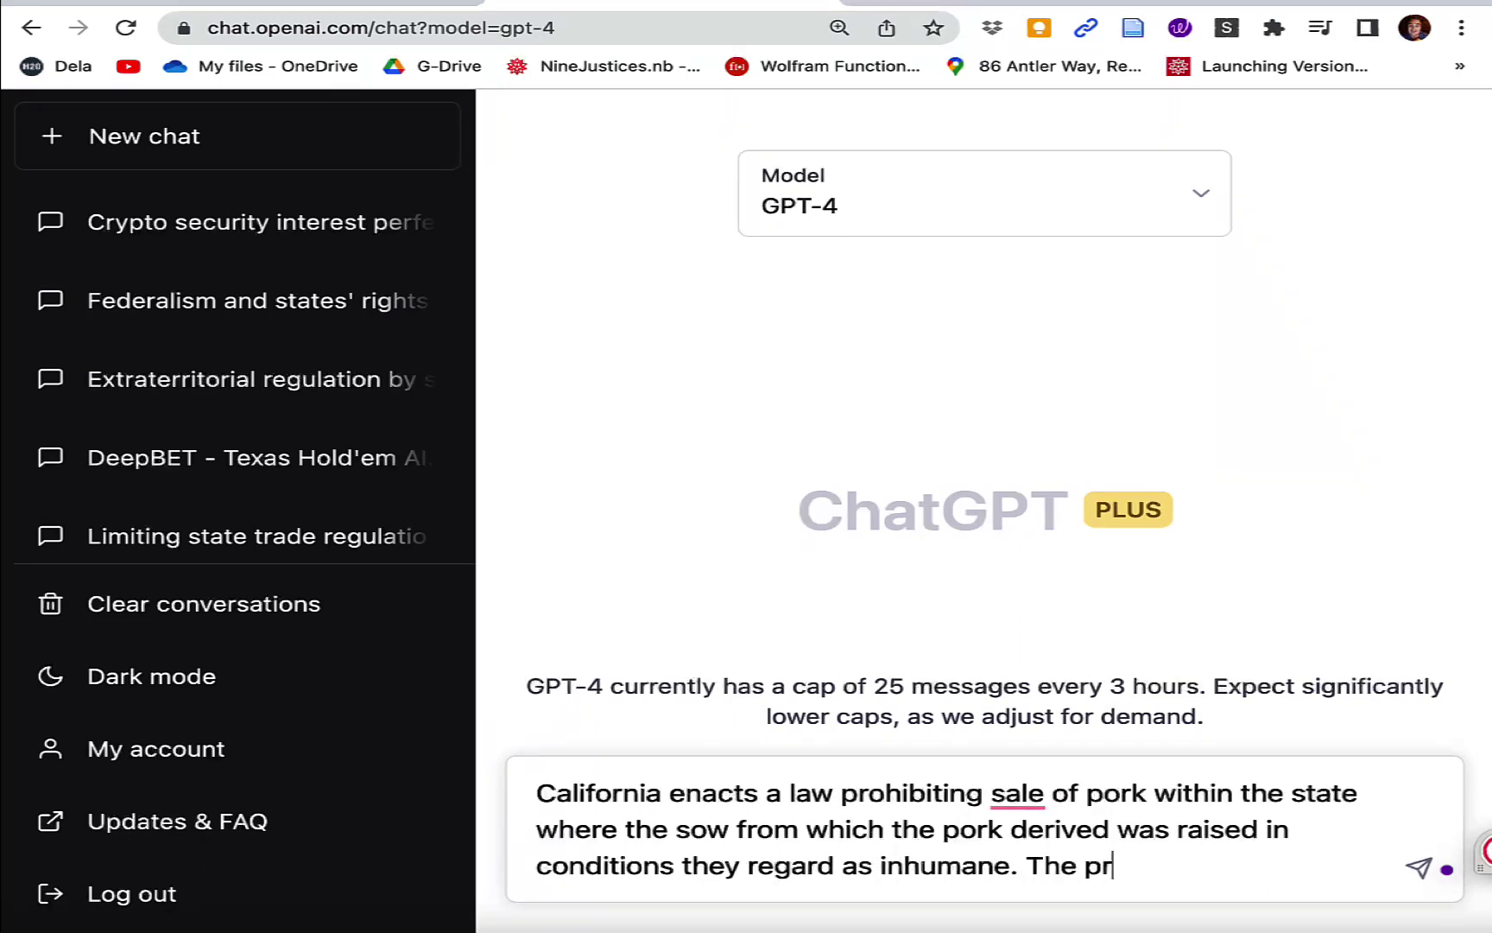
pyautogui.write('ohibition')
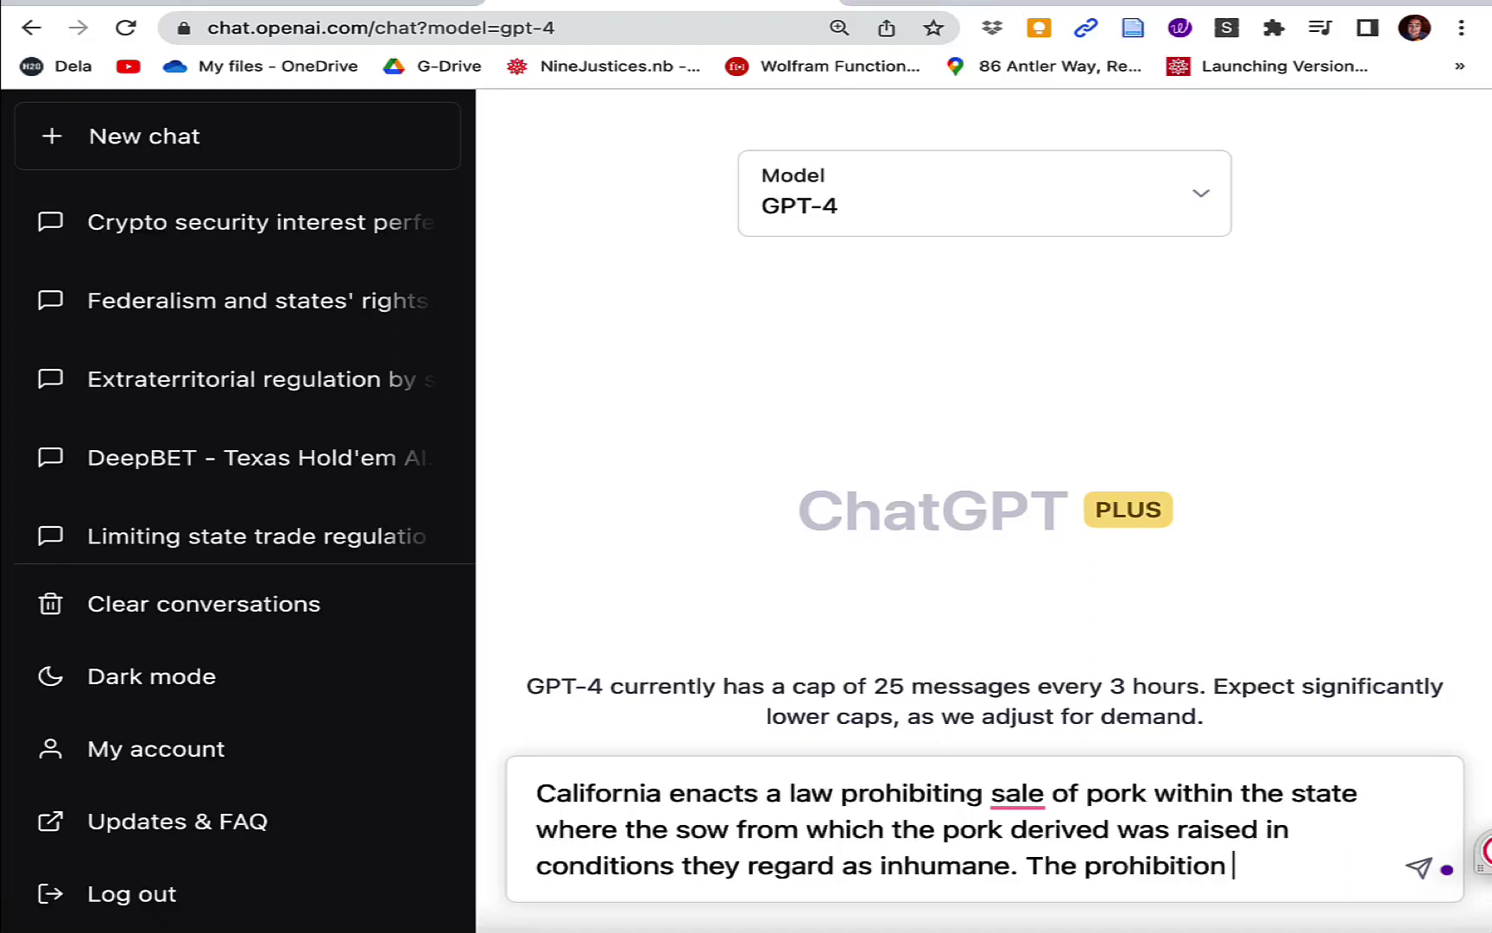
pyautogui.write(' incluee')
pyautogui.write('s')
pyautogui.press('BackSpace')
pyautogui.press('BackSpace')
pyautogui.press('BackSpace')
pyautogui.write('d')
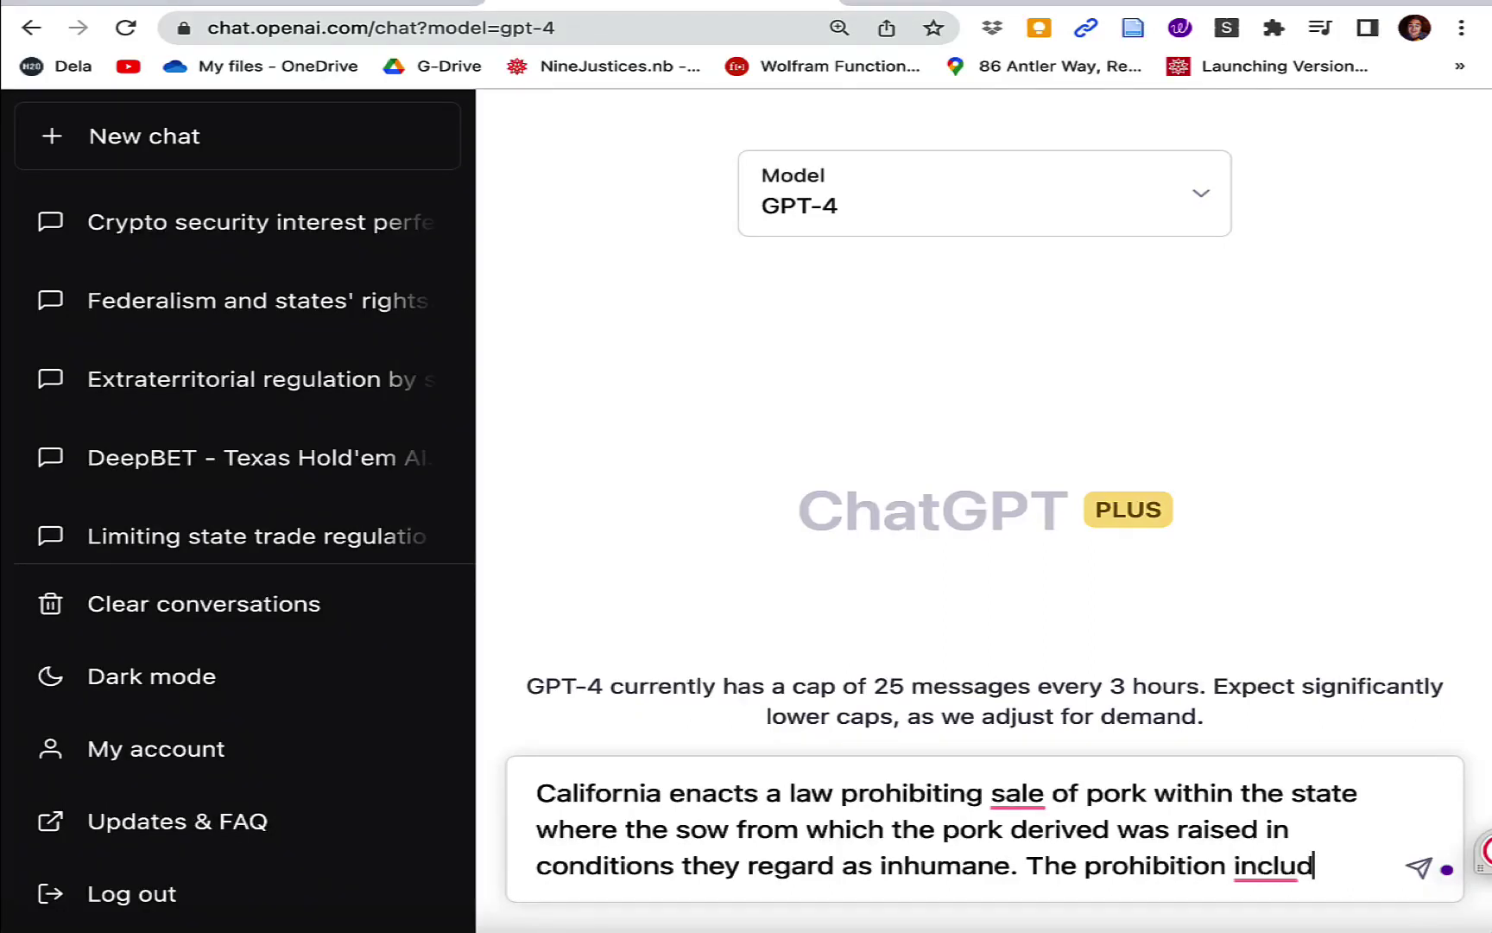
pyautogui.write('es pork impo')
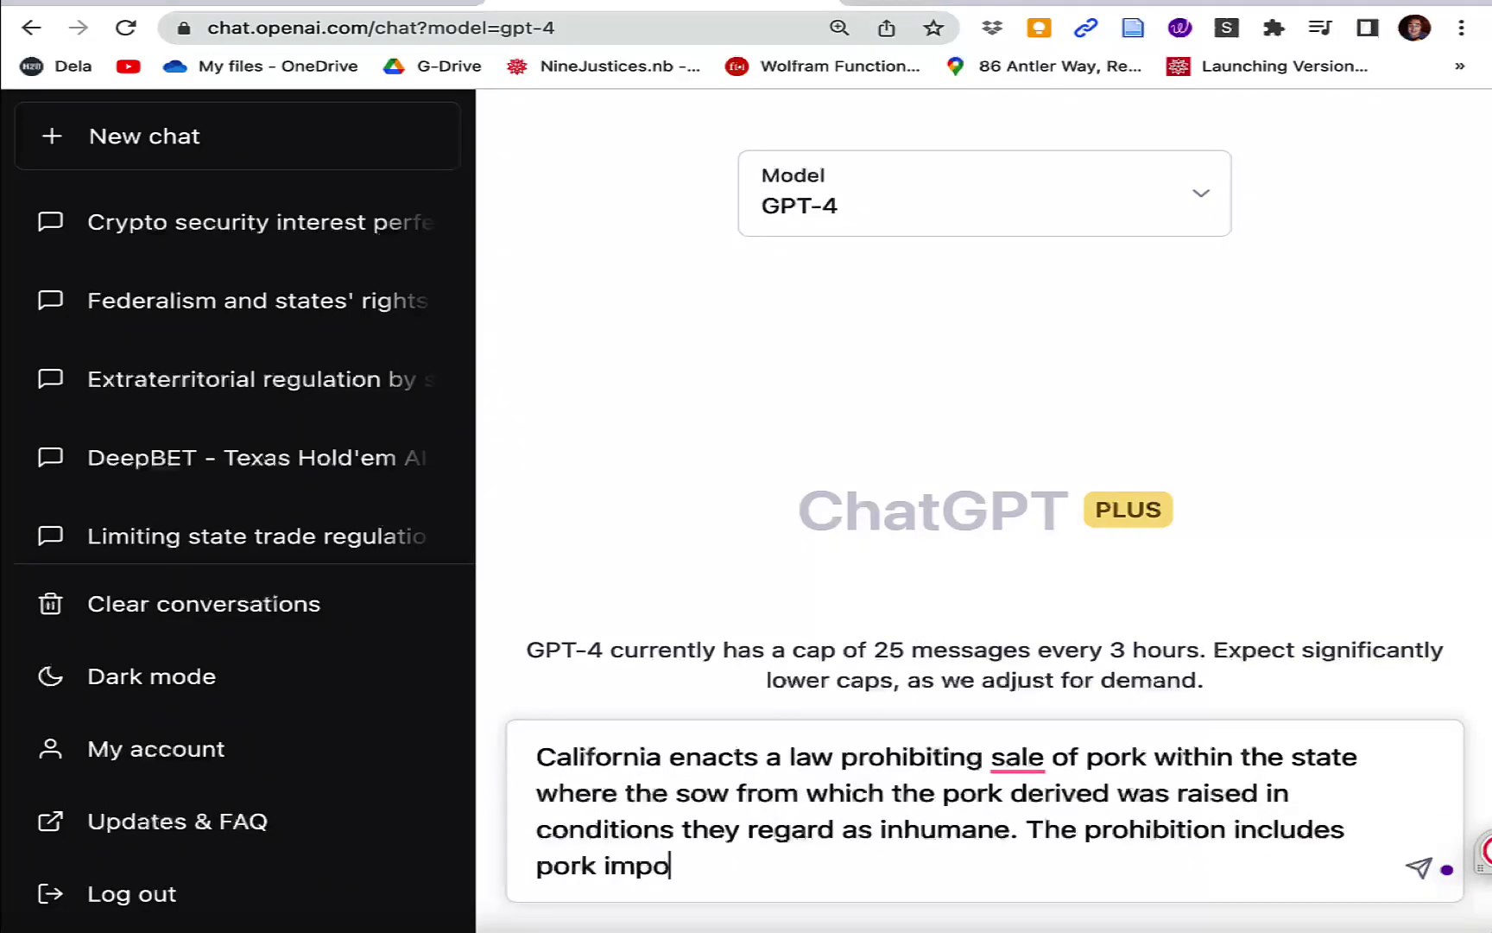
pyautogui.write('rted into Cali')
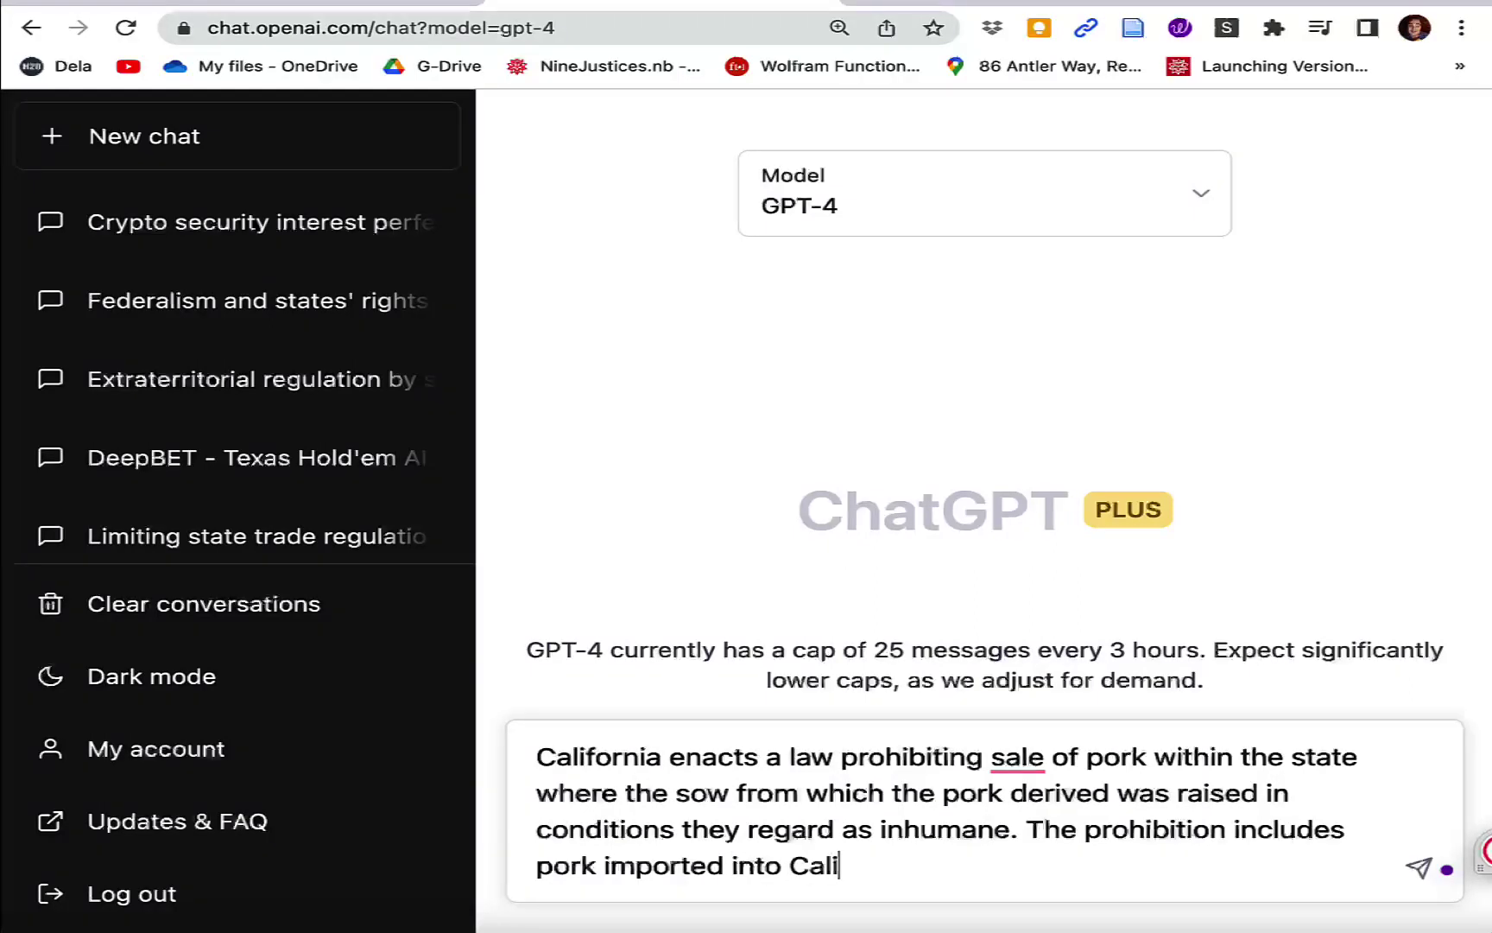
pyautogui.write('fornia as well')
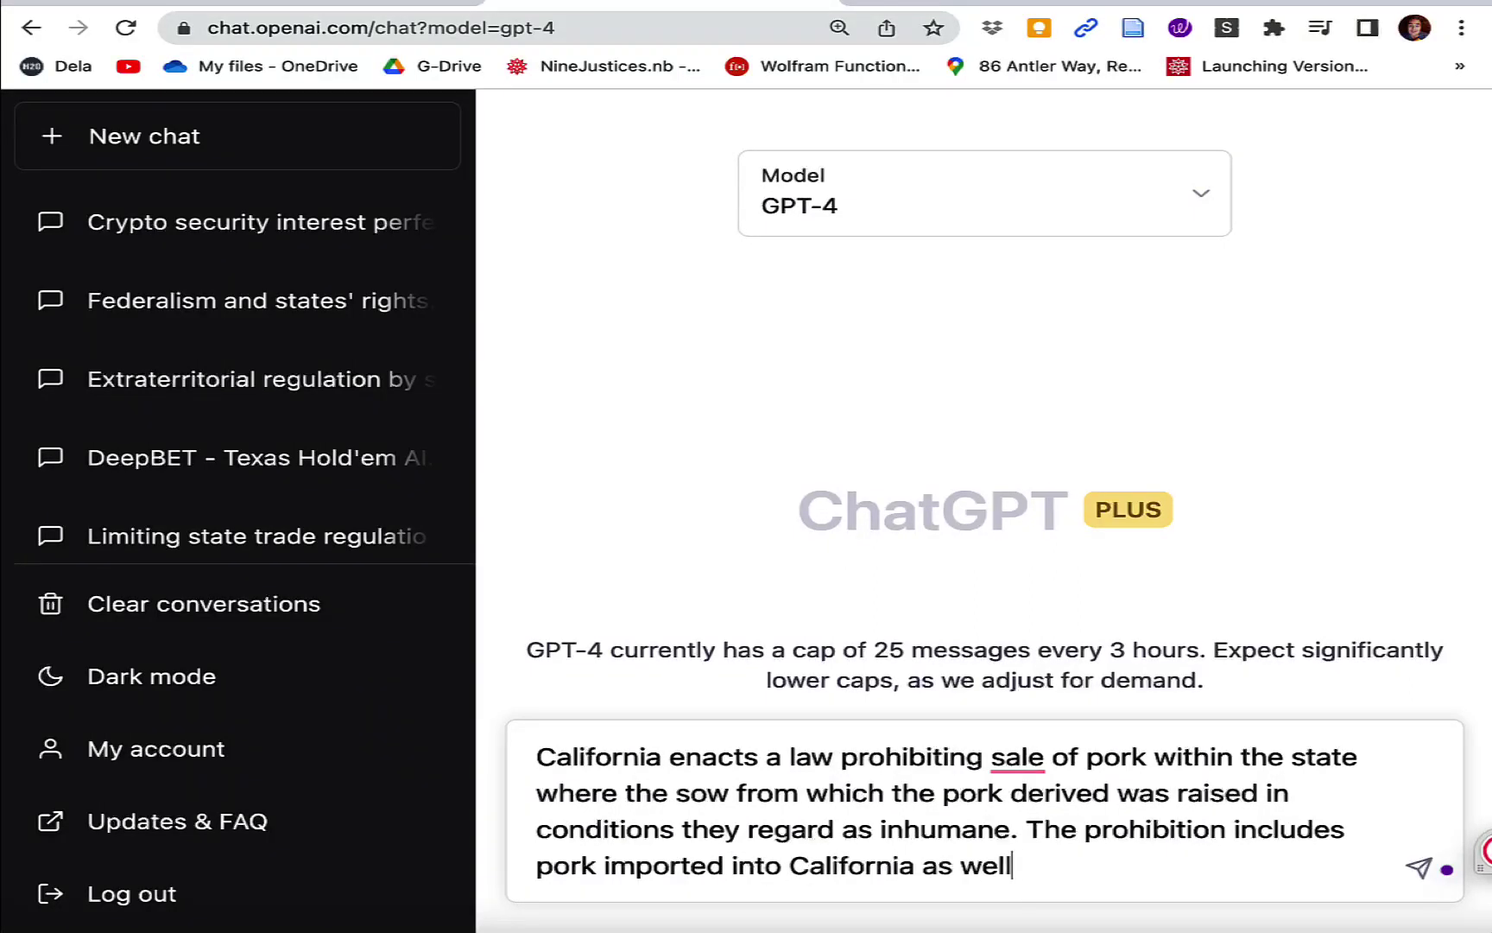
# Step: Finish the second sentence with "as the small amount of pork that is produced within California?"
pyautogui.write(' as ')
pyautogui.write('the small')
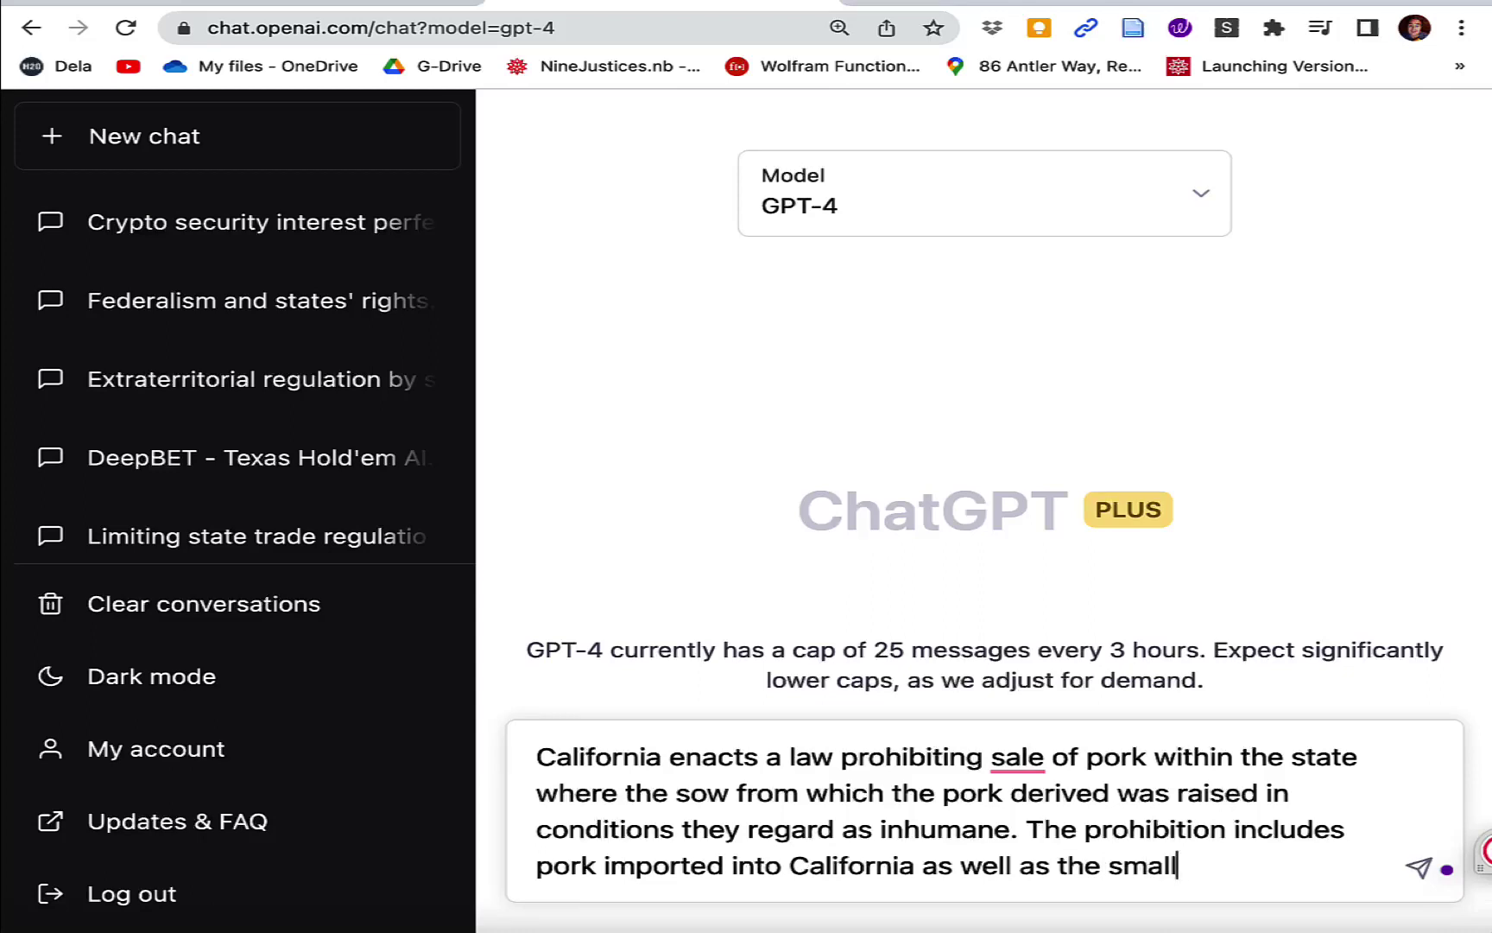
pyautogui.write(' amount of por')
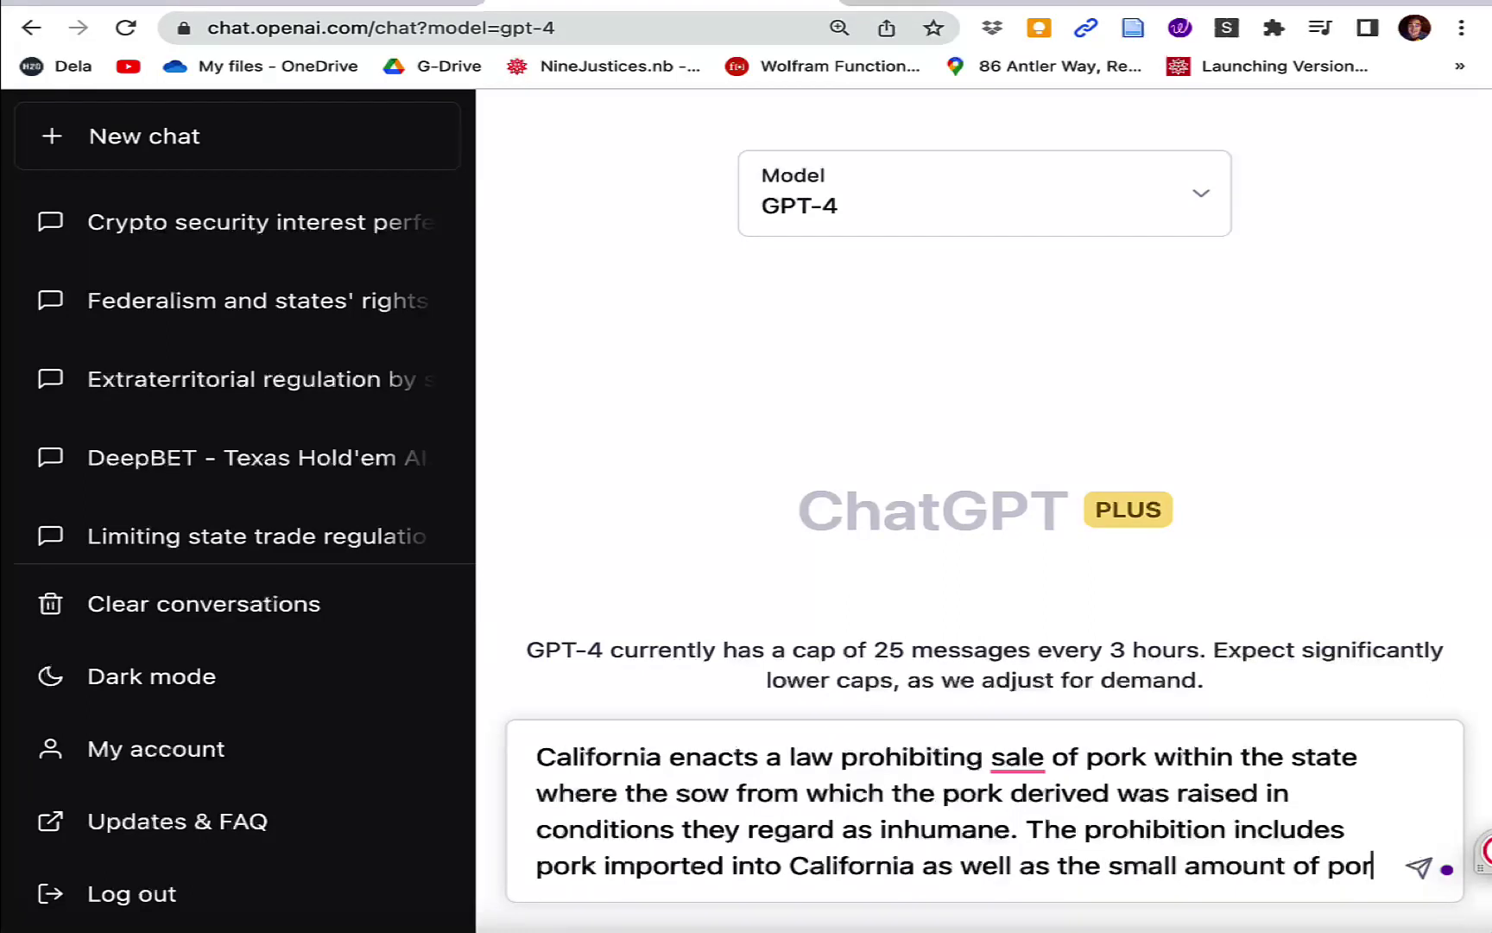
pyautogui.write('k that is')
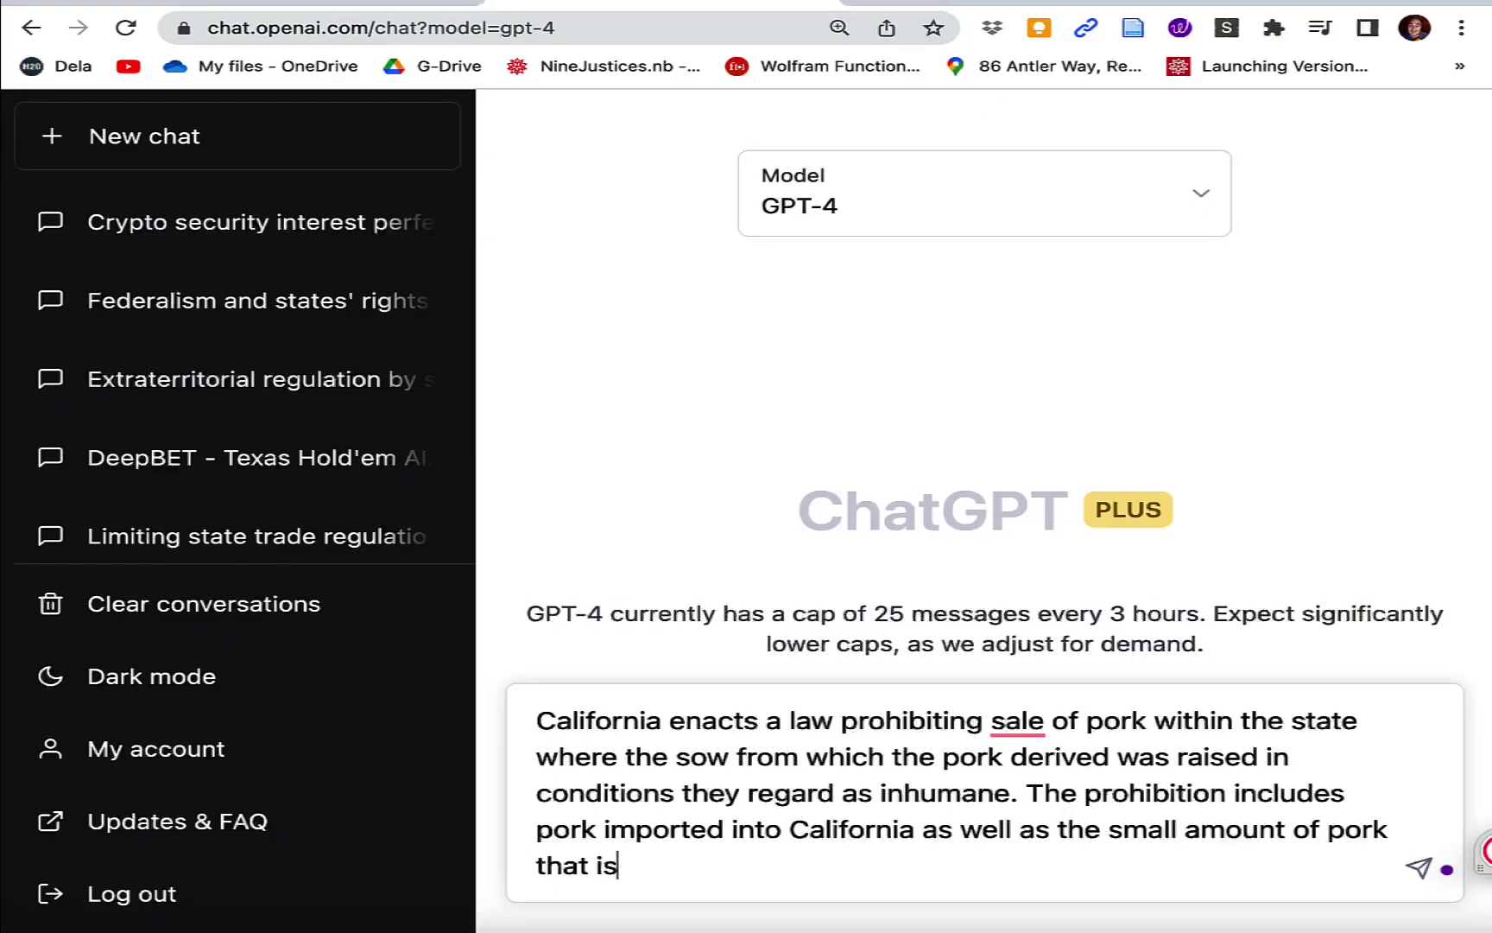
pyautogui.write(' produced with')
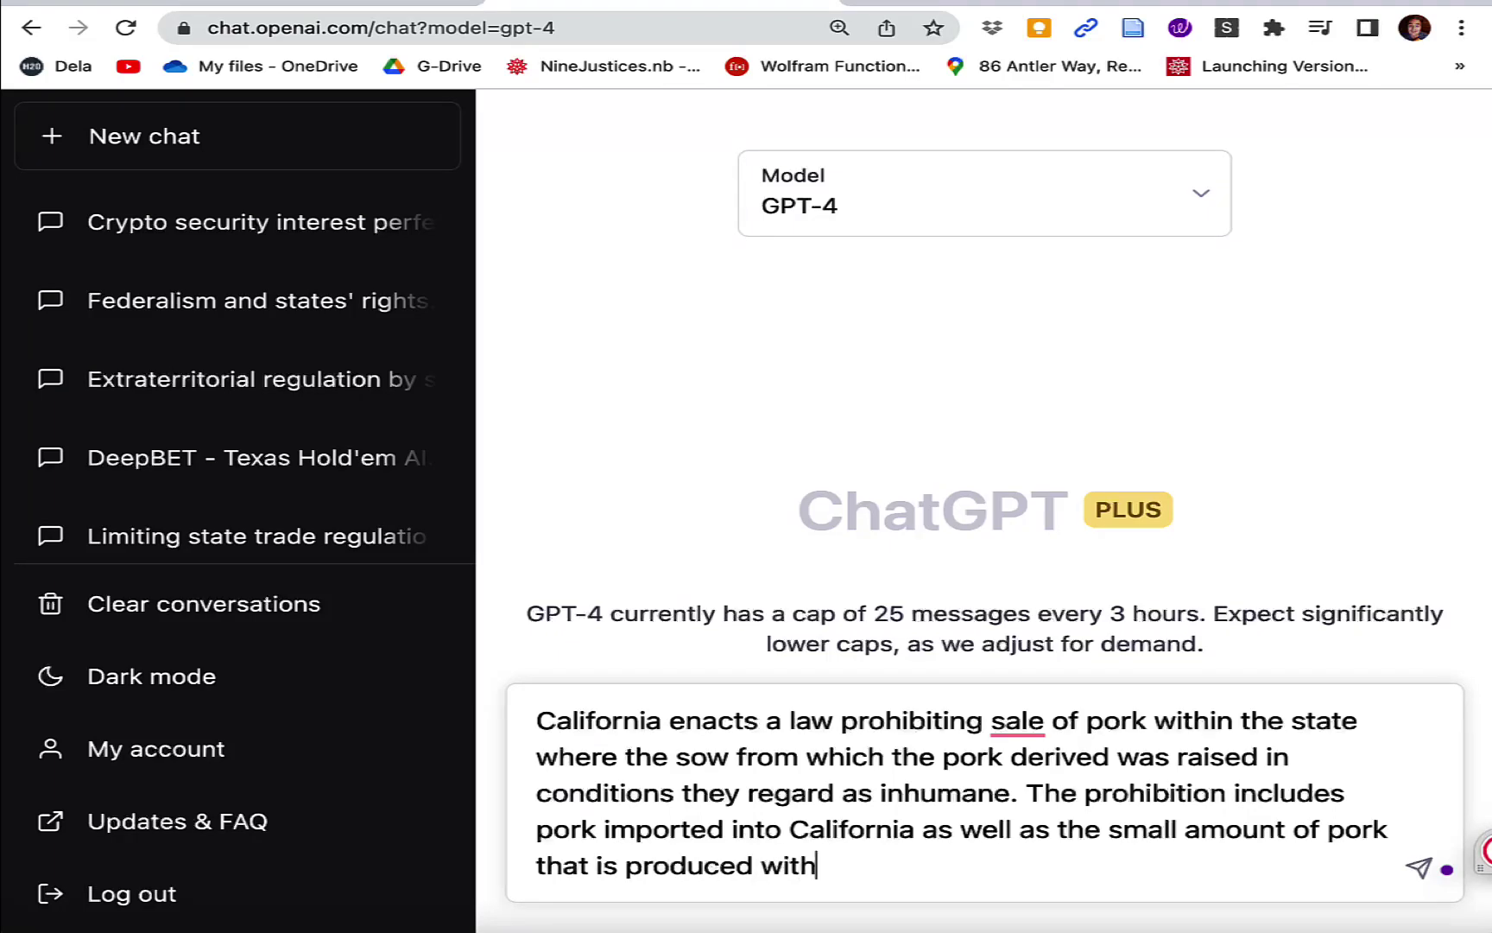
pyautogui.write('in California?')
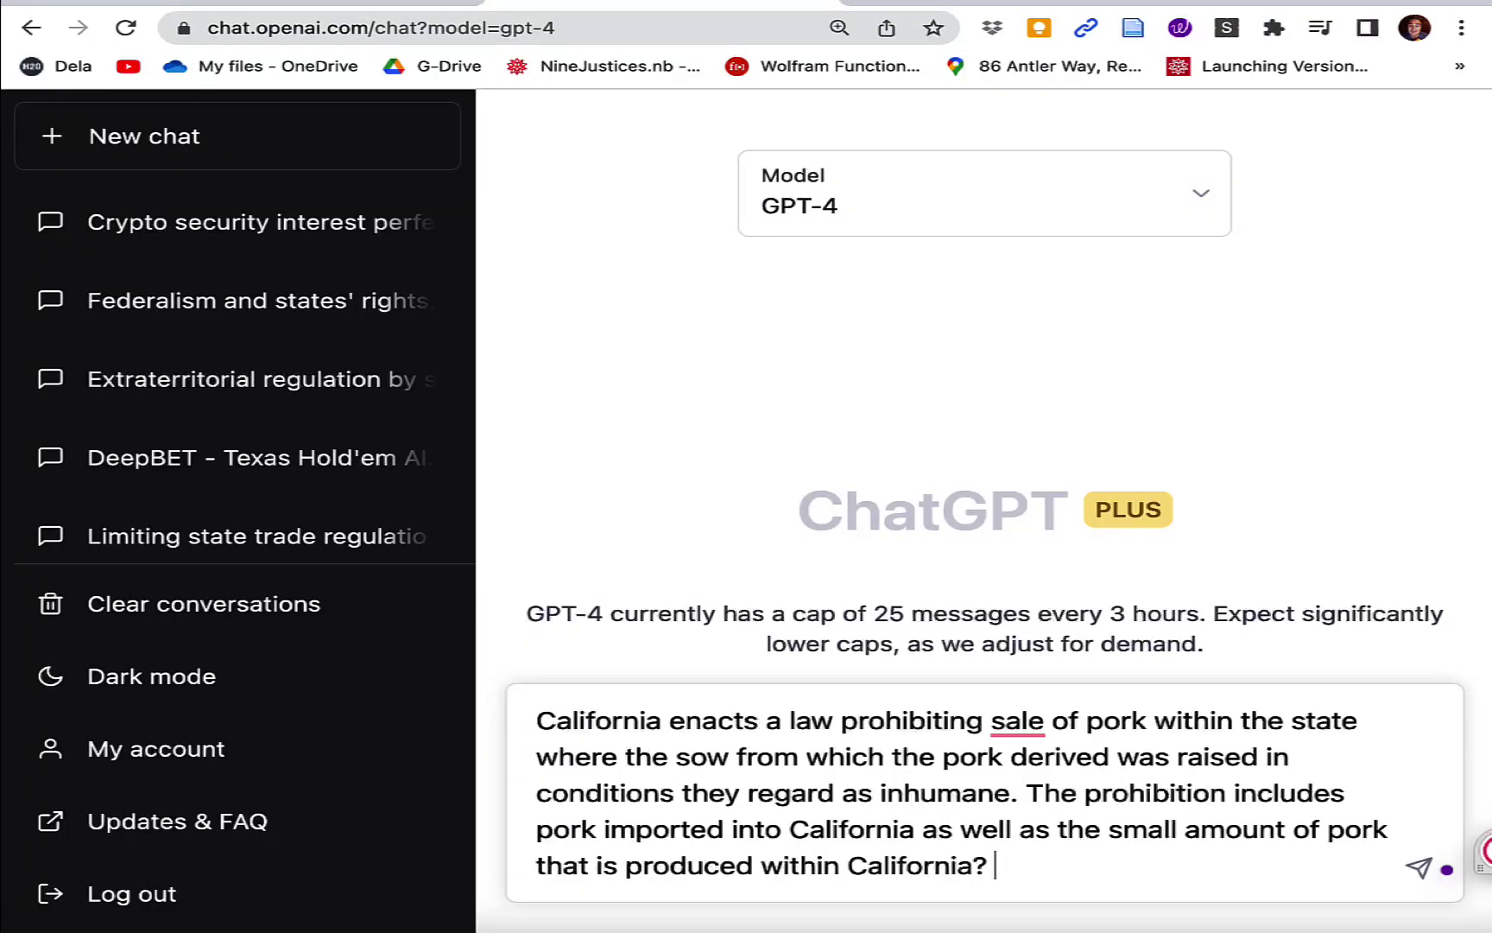
# Step: Replace the question mark at the end of the prompt's second sentence with a period
pyautogui.write('Write a')
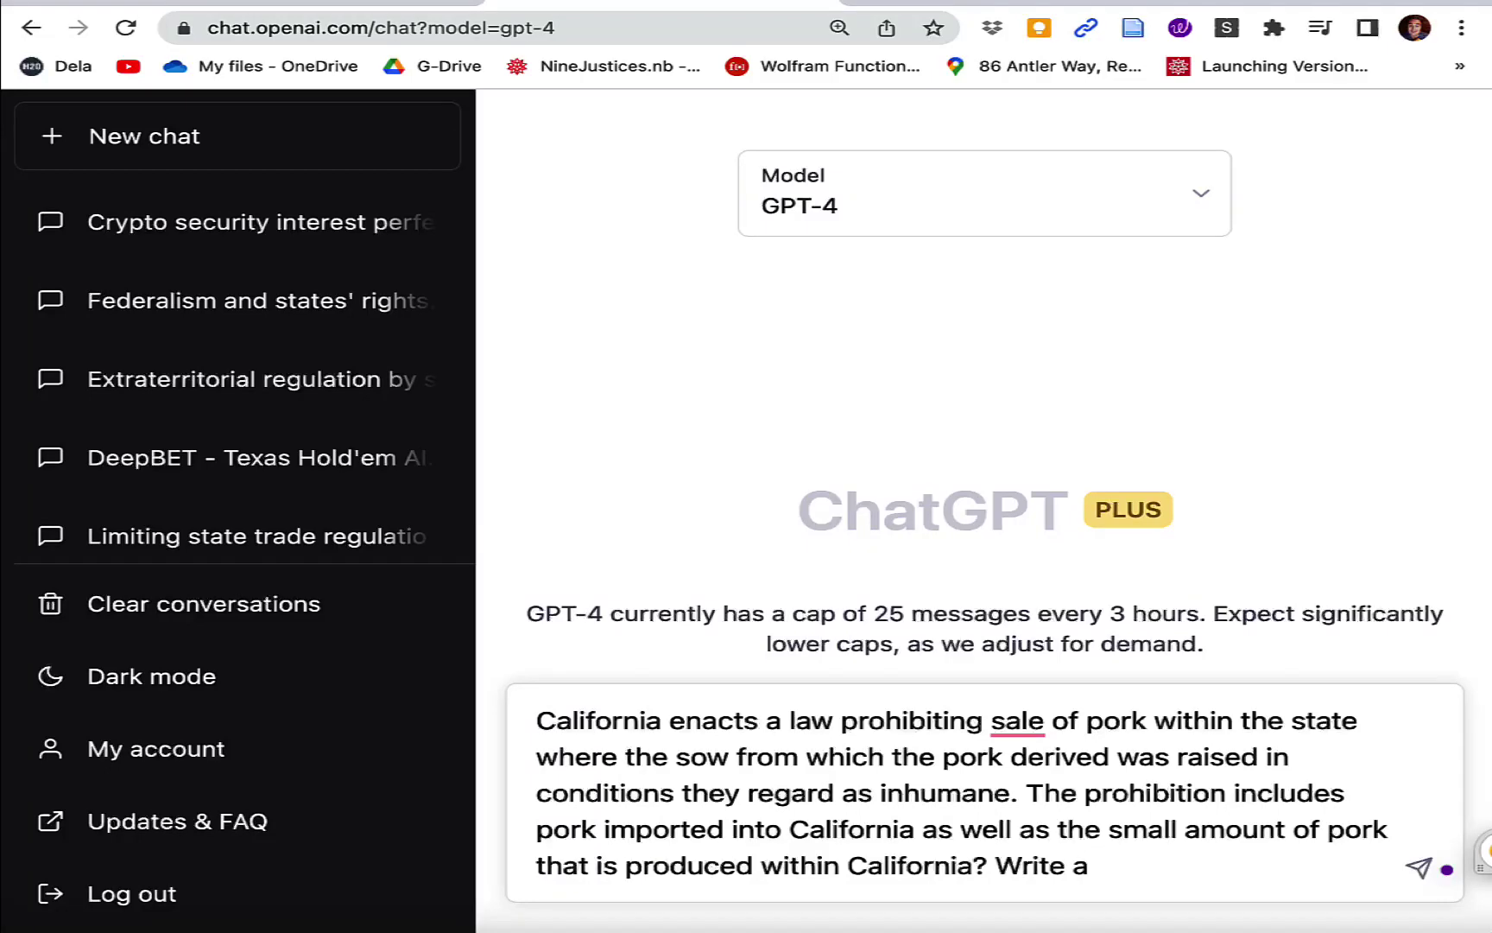
pyautogui.press('BackSpace')
pyautogui.press('BackSpace')
pyautogui.press('BackSpace')
pyautogui.press('BackSpace')
pyautogui.press('BackSpace')
pyautogui.press('BackSpace')
pyautogui.press('BackSpace')
pyautogui.press('BackSpace')
pyautogui.press('BackSpace')
pyautogui.press('BackSpace')
pyautogui.write('. ')
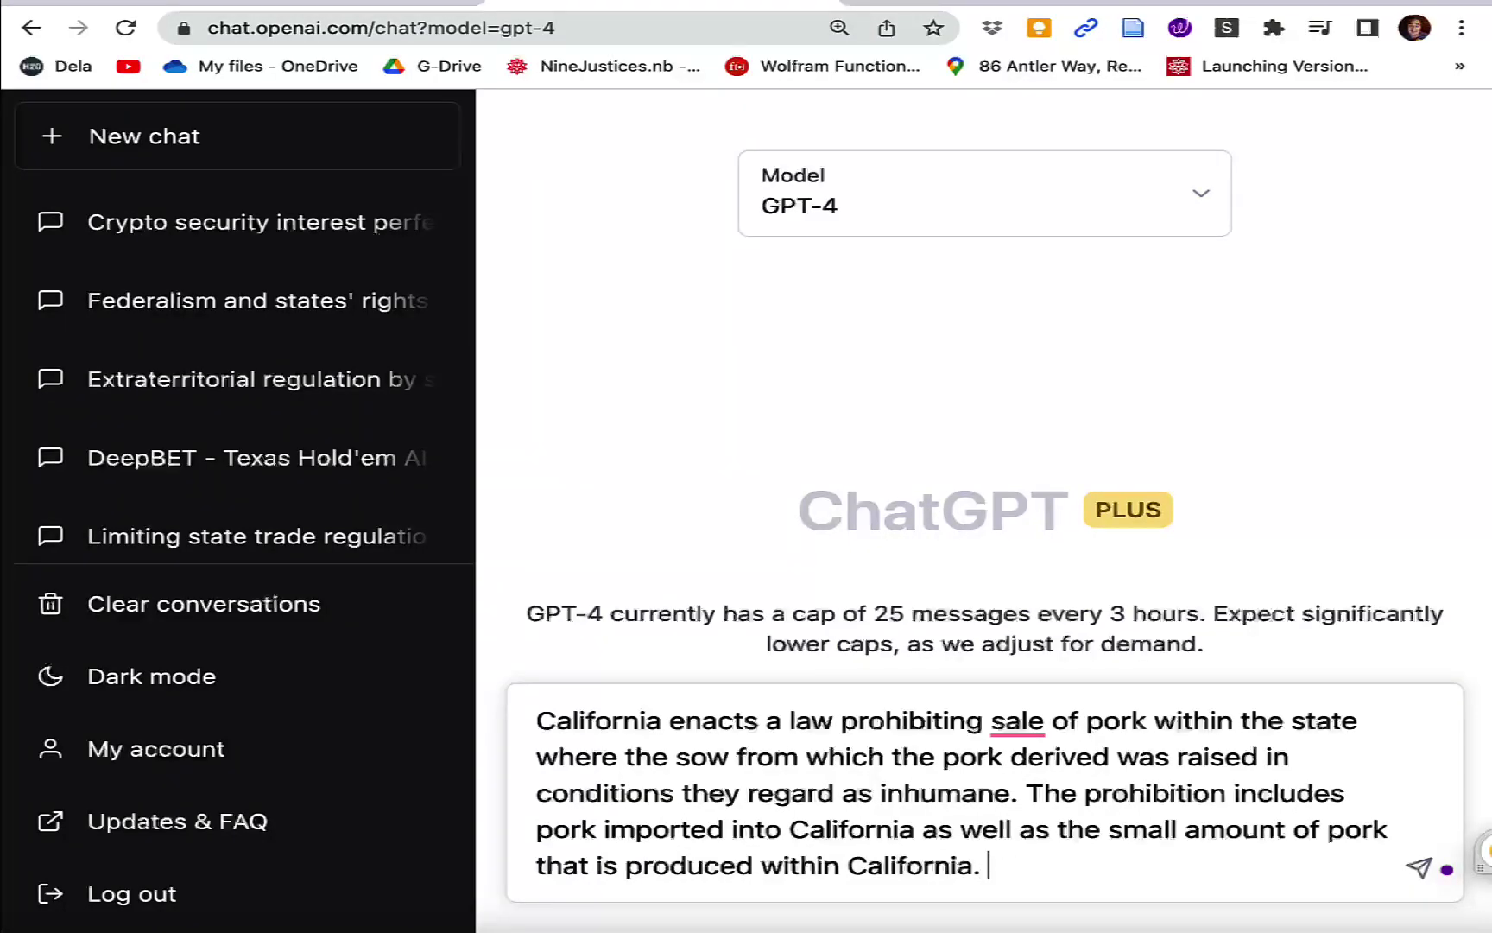
# Step: Add the instruction "Write a 700 word essay discussing the constitutionality of the California law." to the prompt
pyautogui.write('Write ')
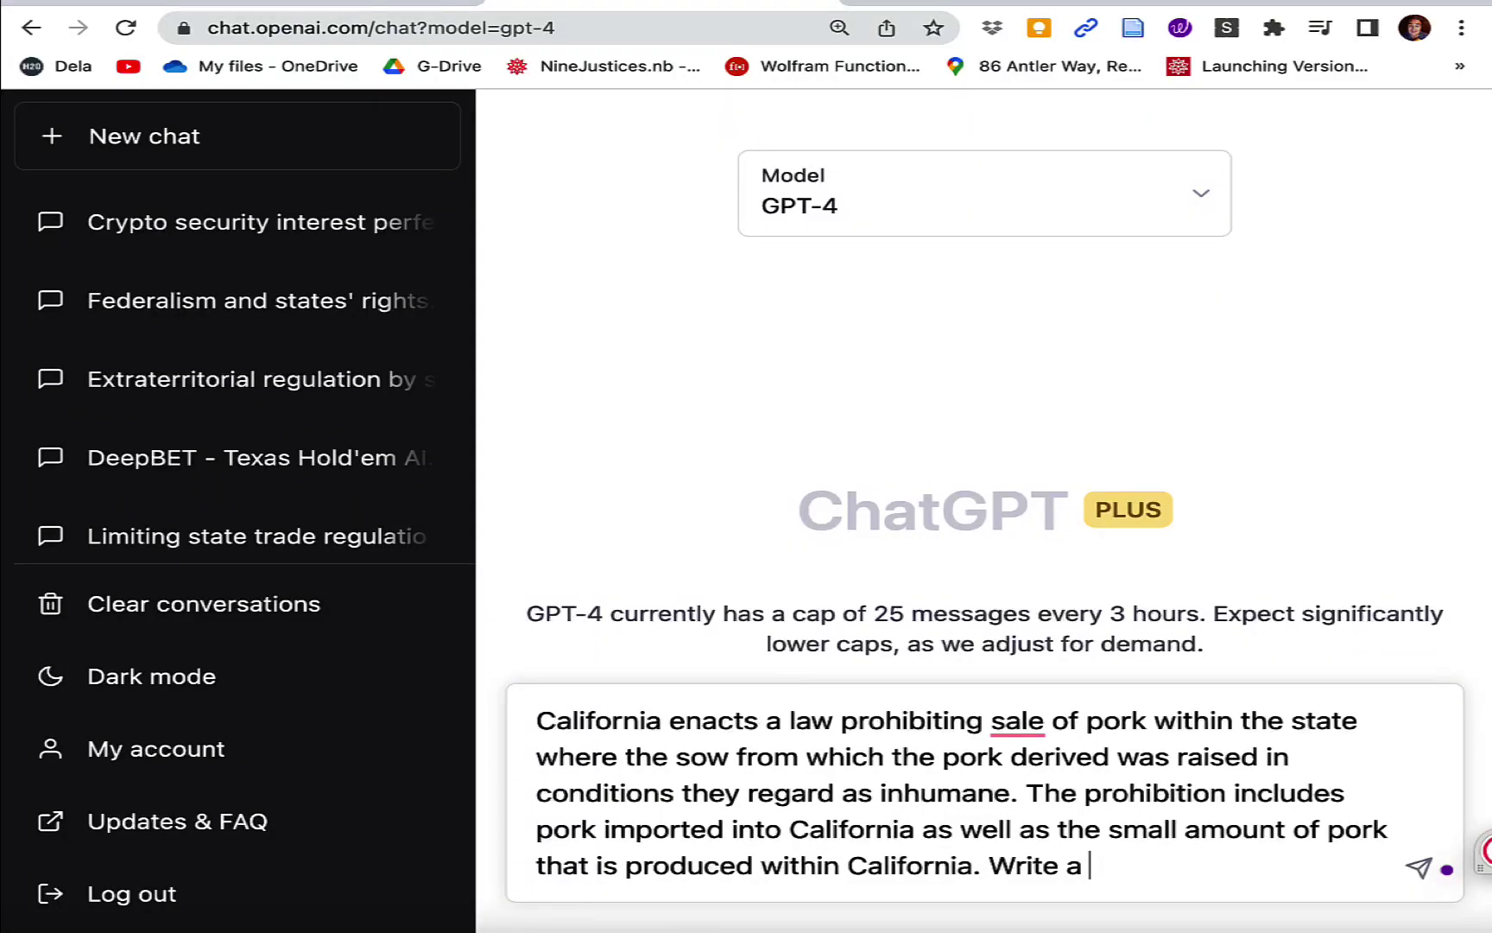
pyautogui.write('a 700 word es')
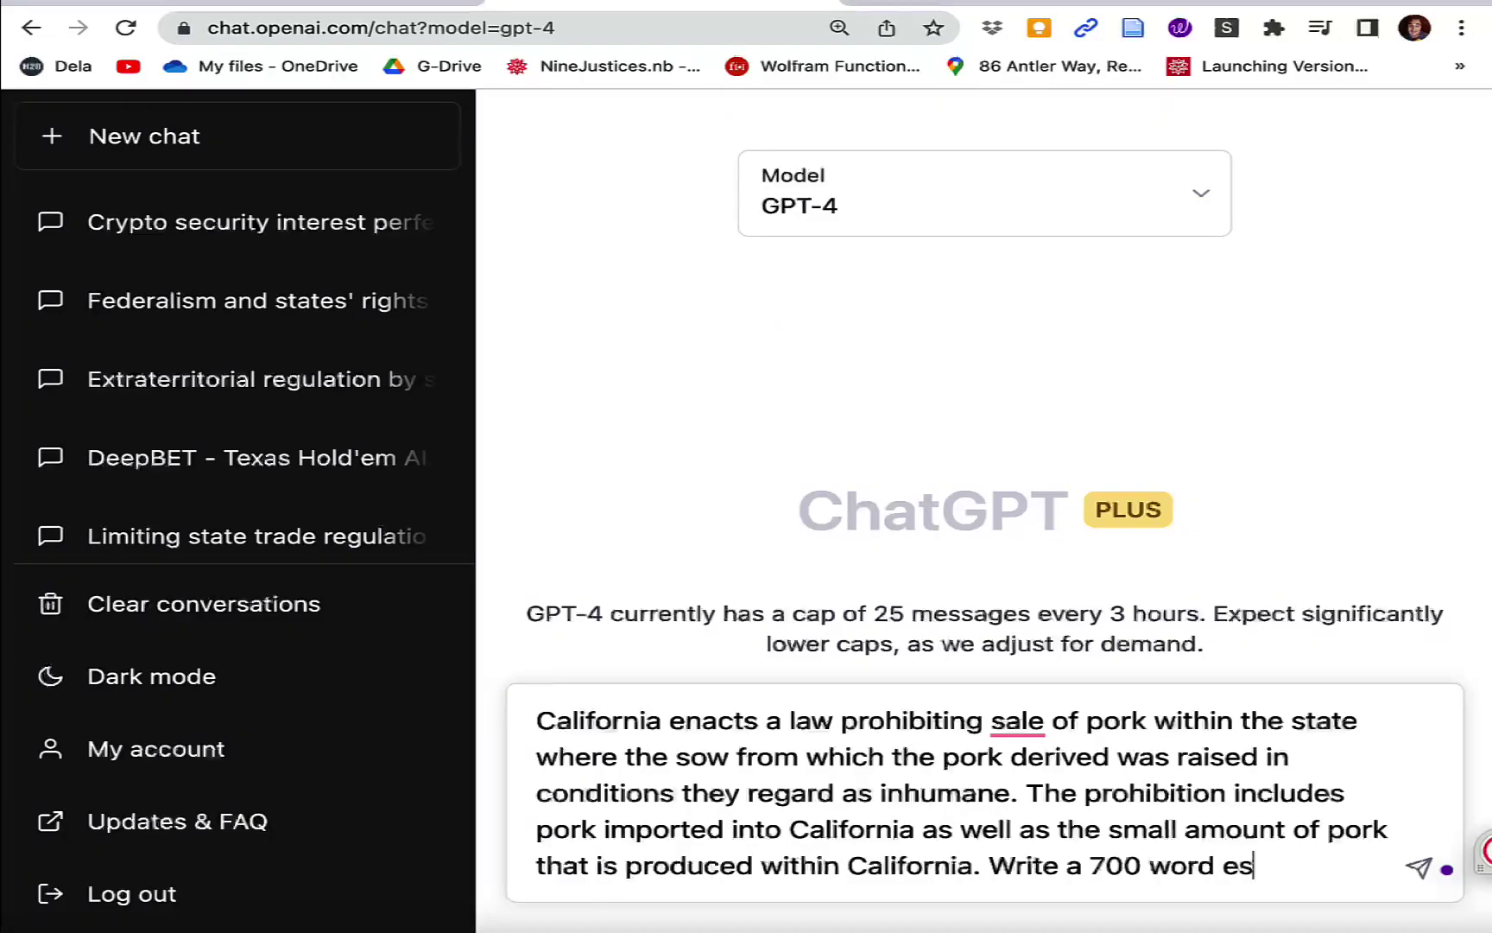
pyautogui.write('say discus')
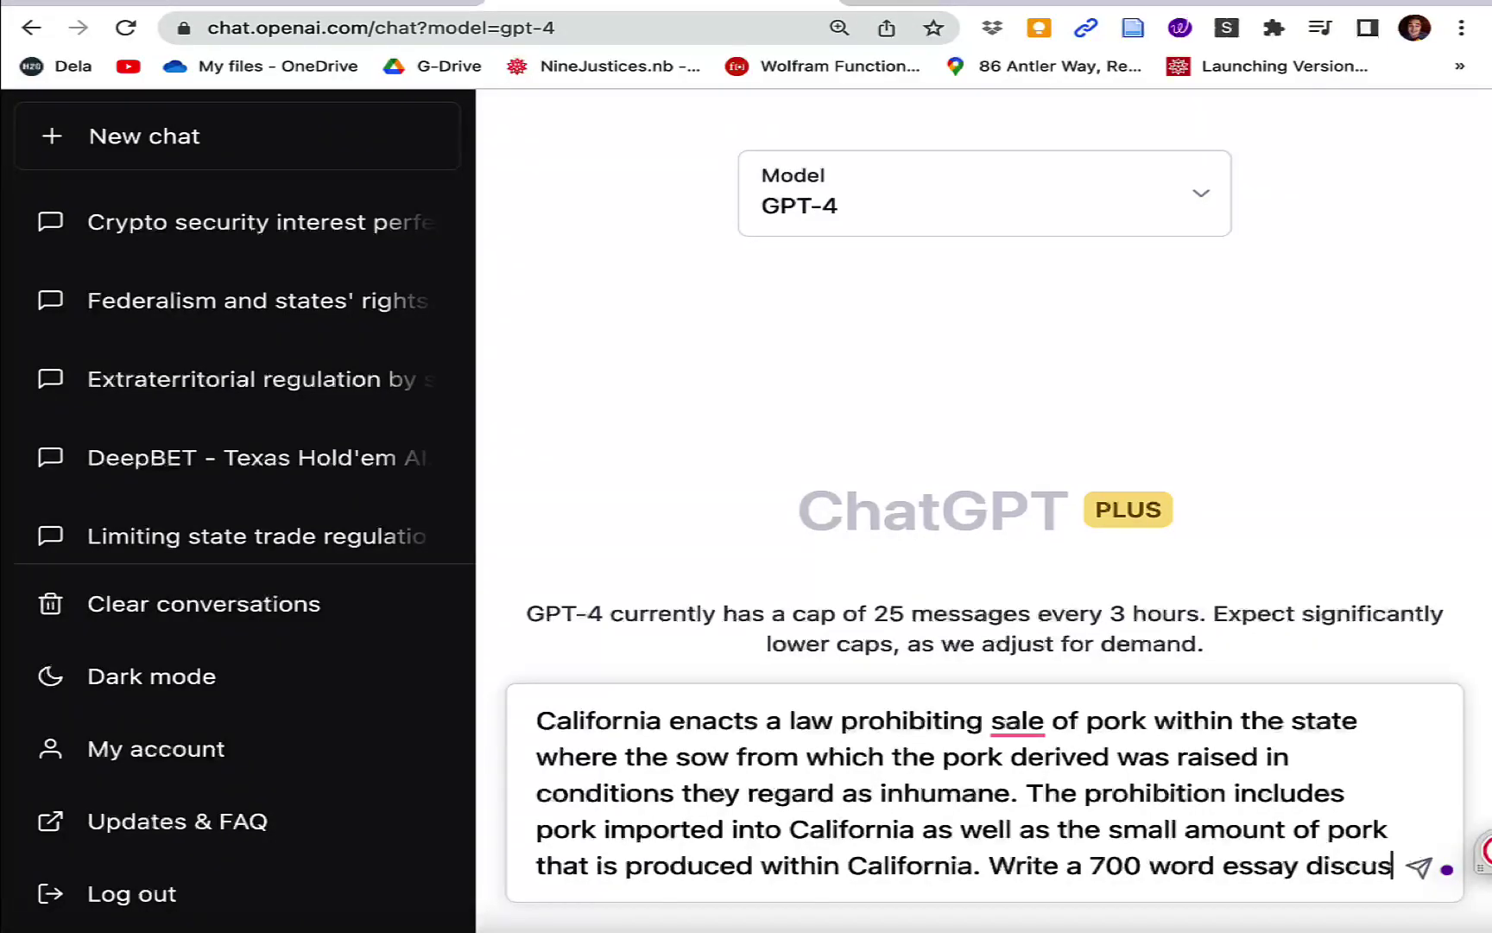
pyautogui.write('sing the constitution')
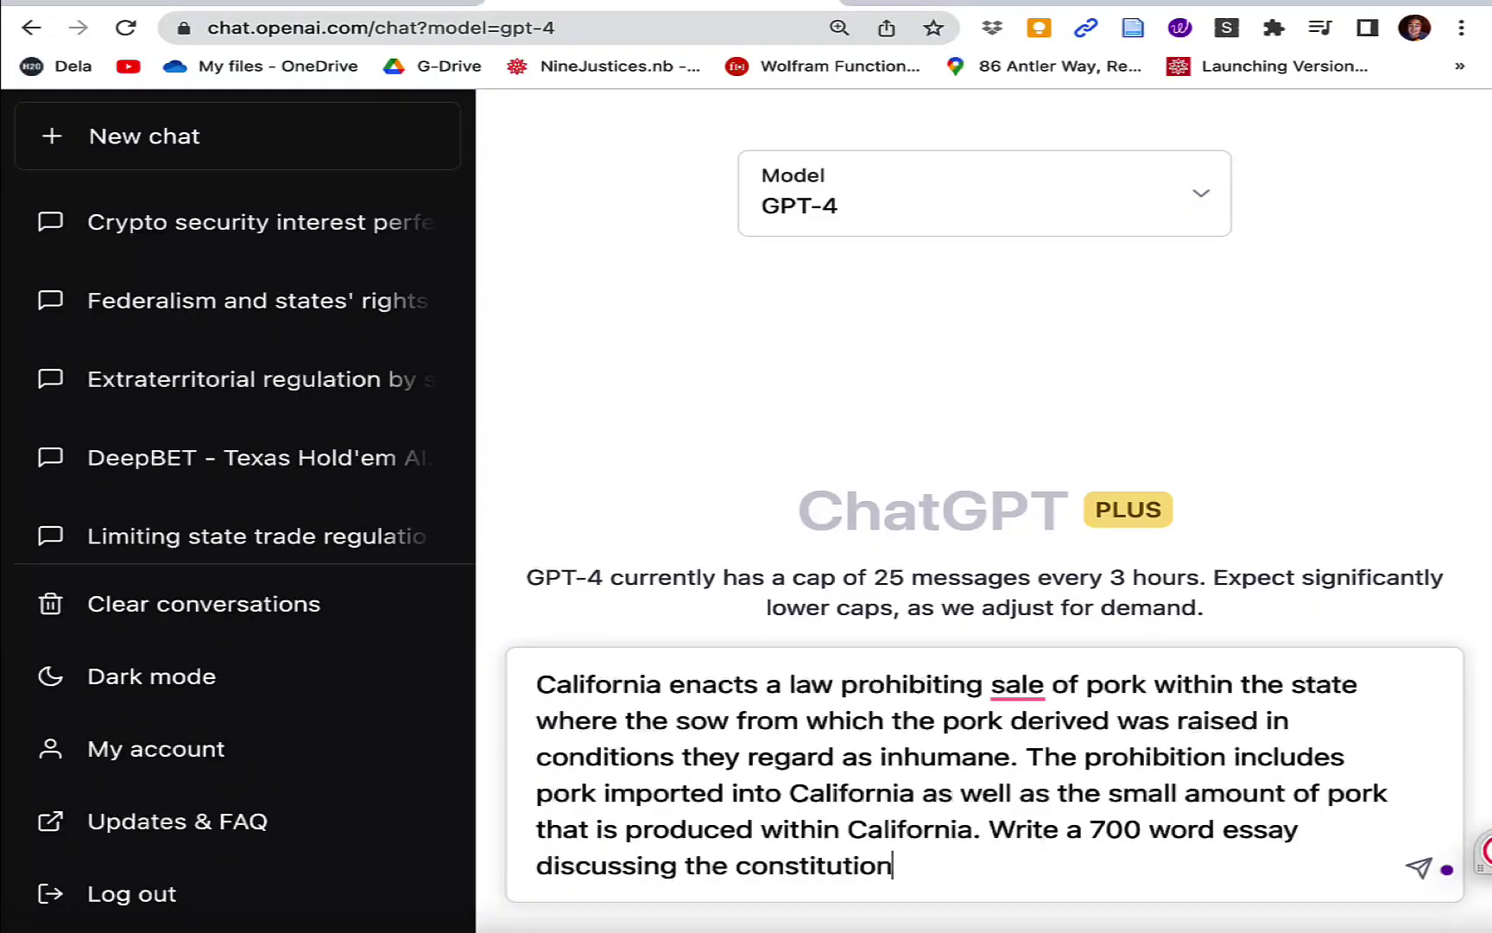
pyautogui.write('ality of the C')
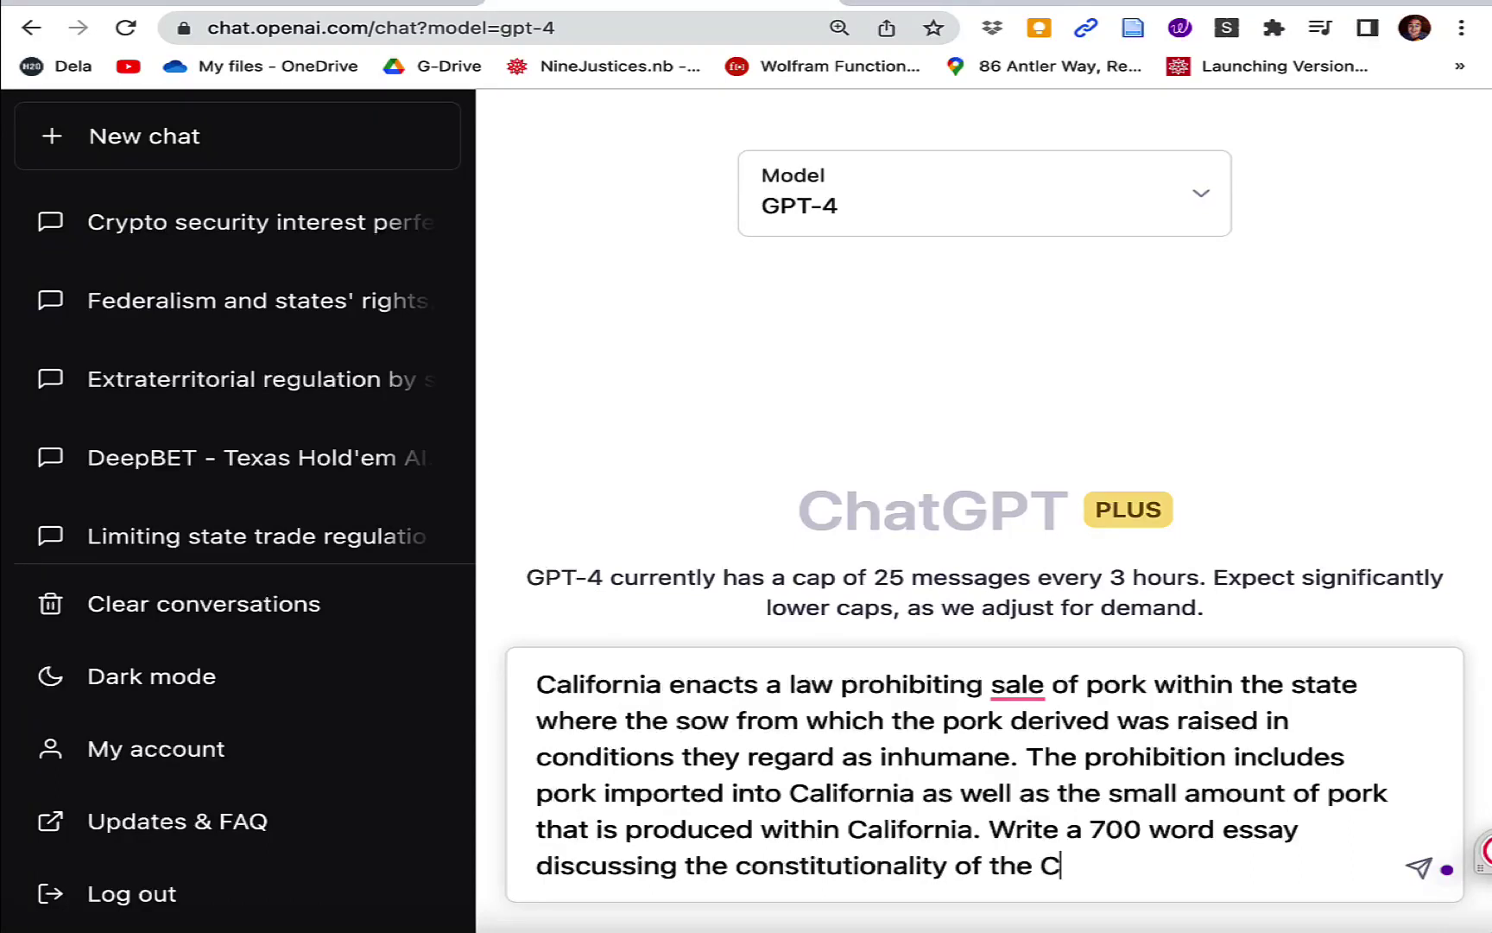
pyautogui.write('aliofnr')
pyautogui.press('BackSpace')
pyautogui.press('BackSpace')
pyautogui.write('ornia law')
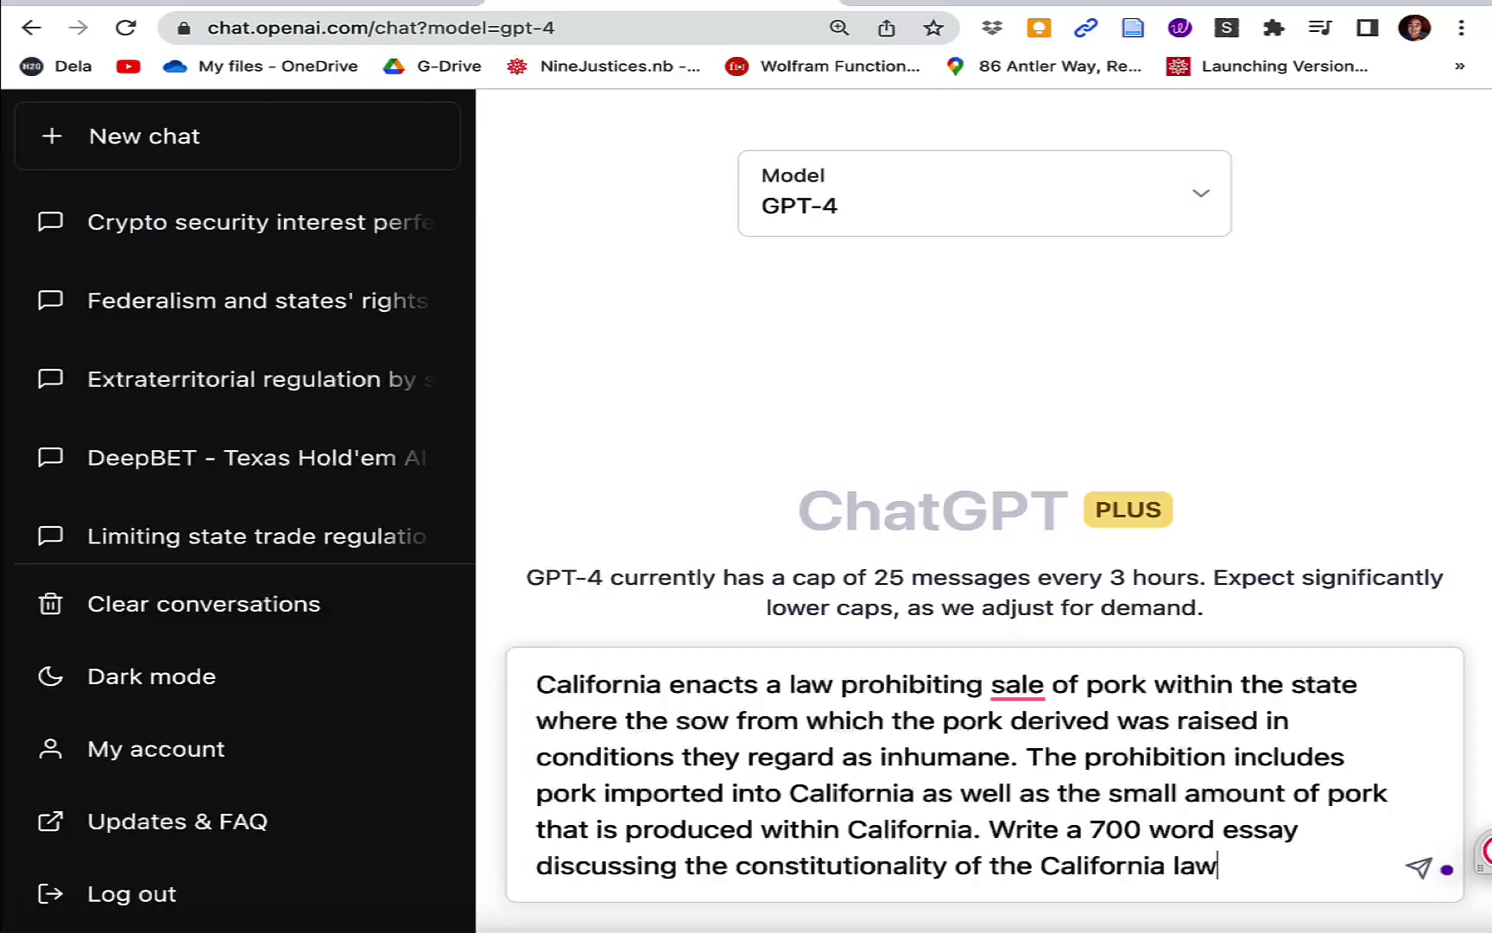
pyautogui.write('. ')
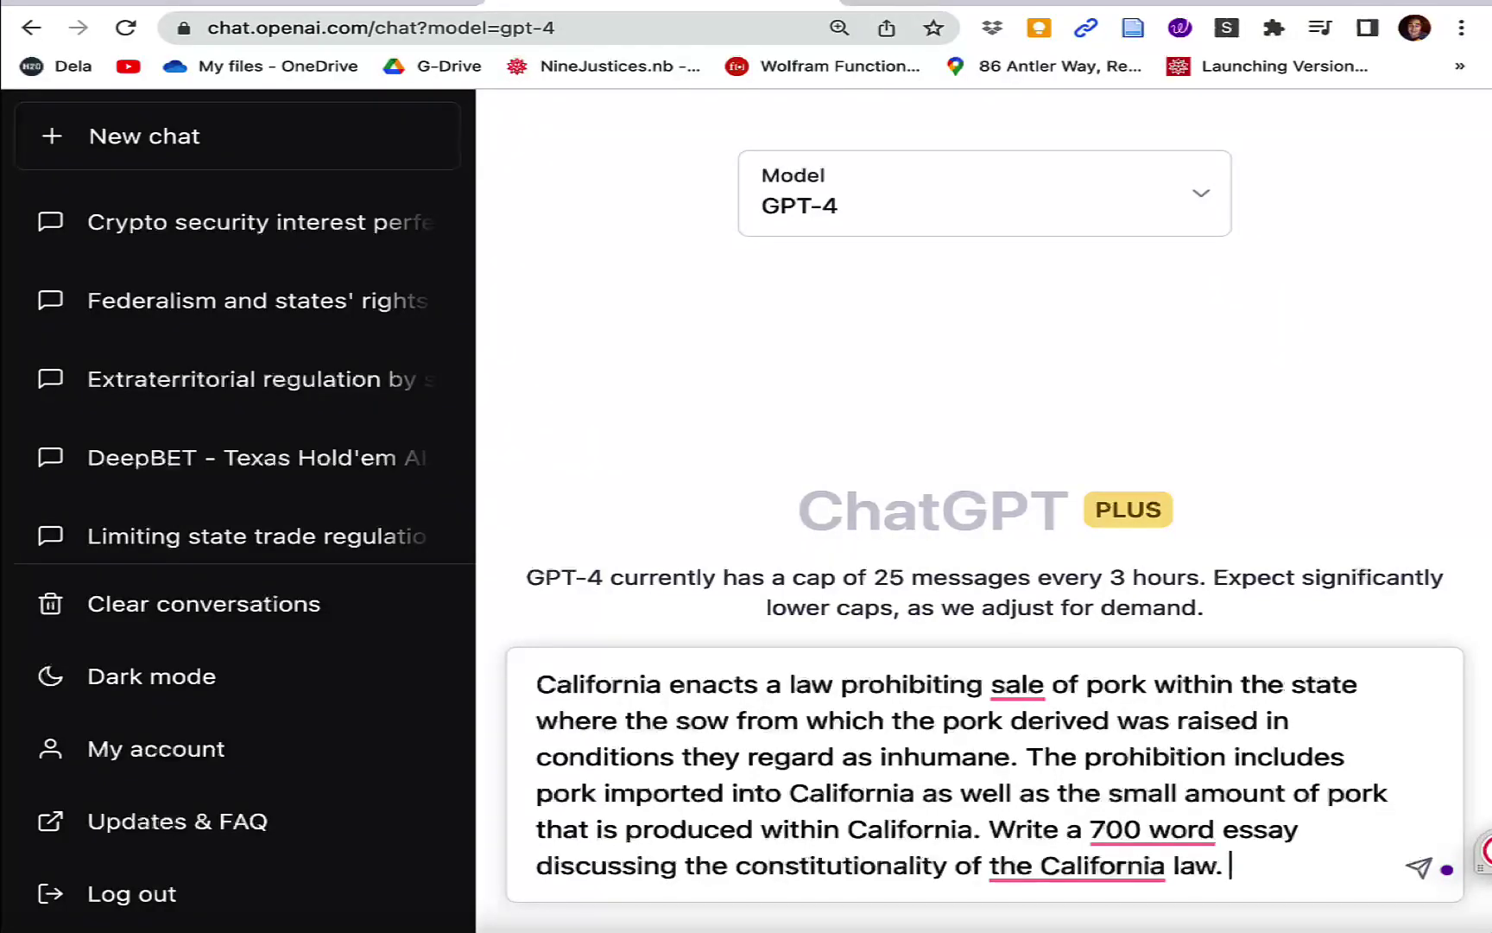
# Step: End the essay prompt with "Provide legal citations for your arguments." and submit it
pyautogui.write('Provide legal citatio')
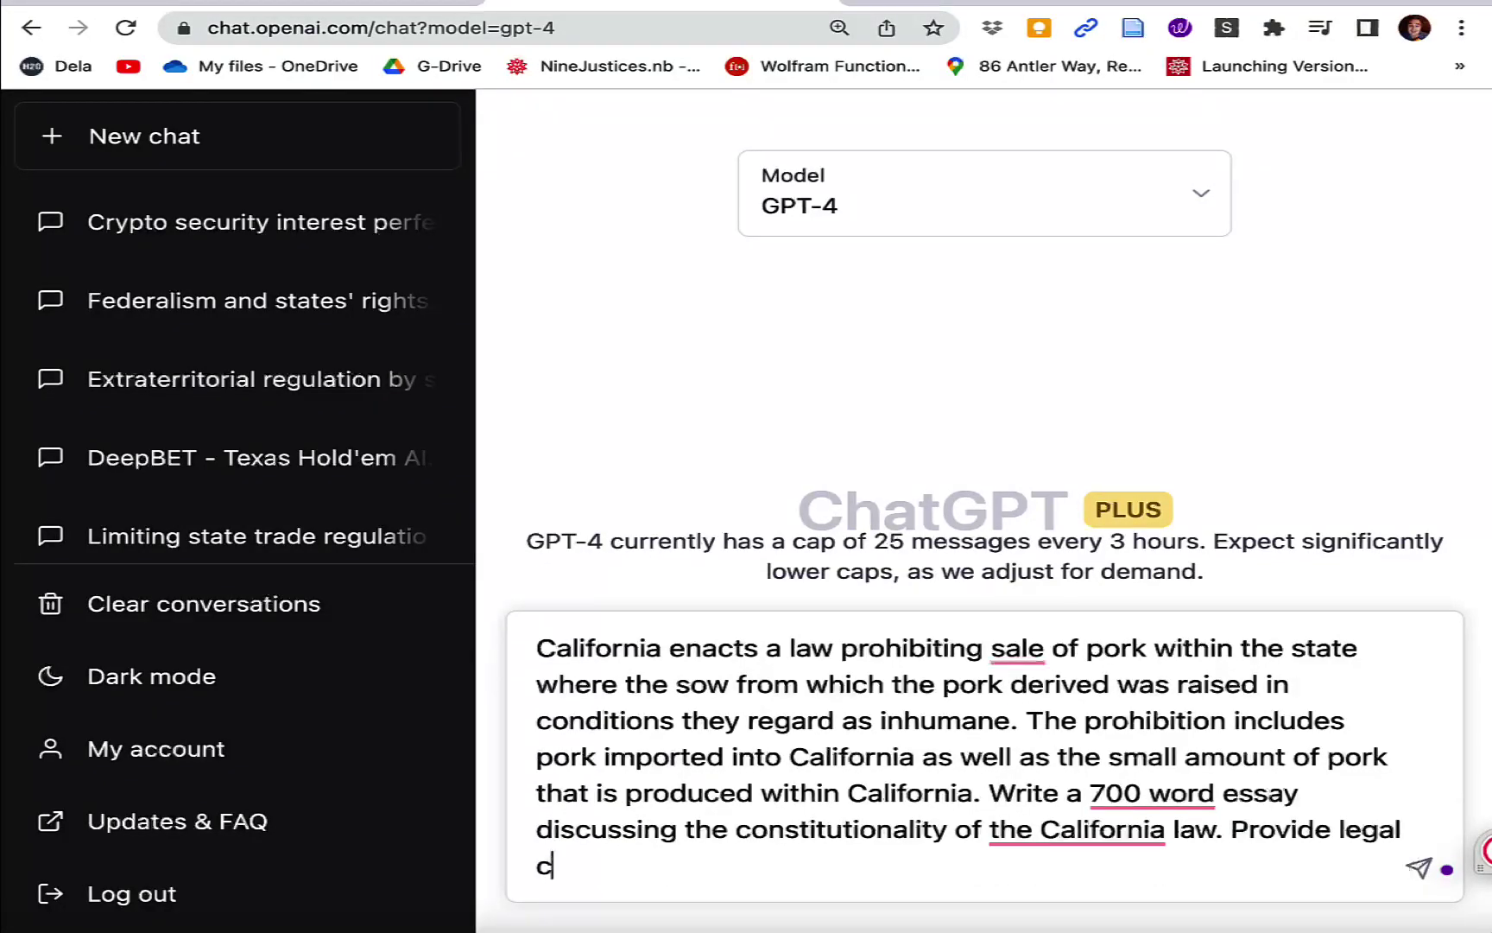
pyautogui.write('ns f')
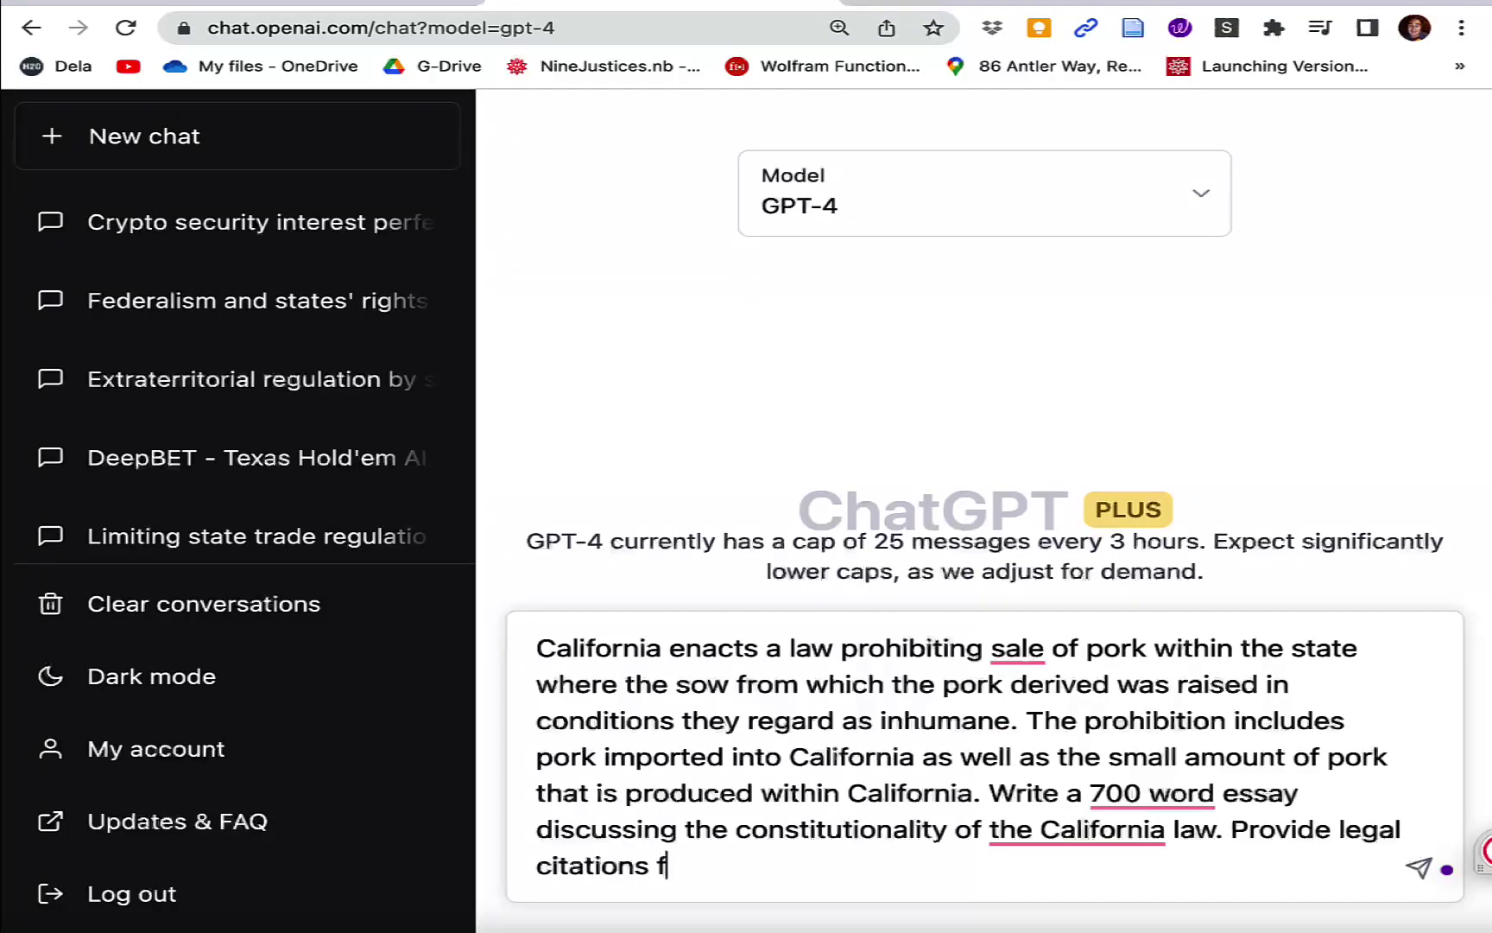
pyautogui.write('or your po')
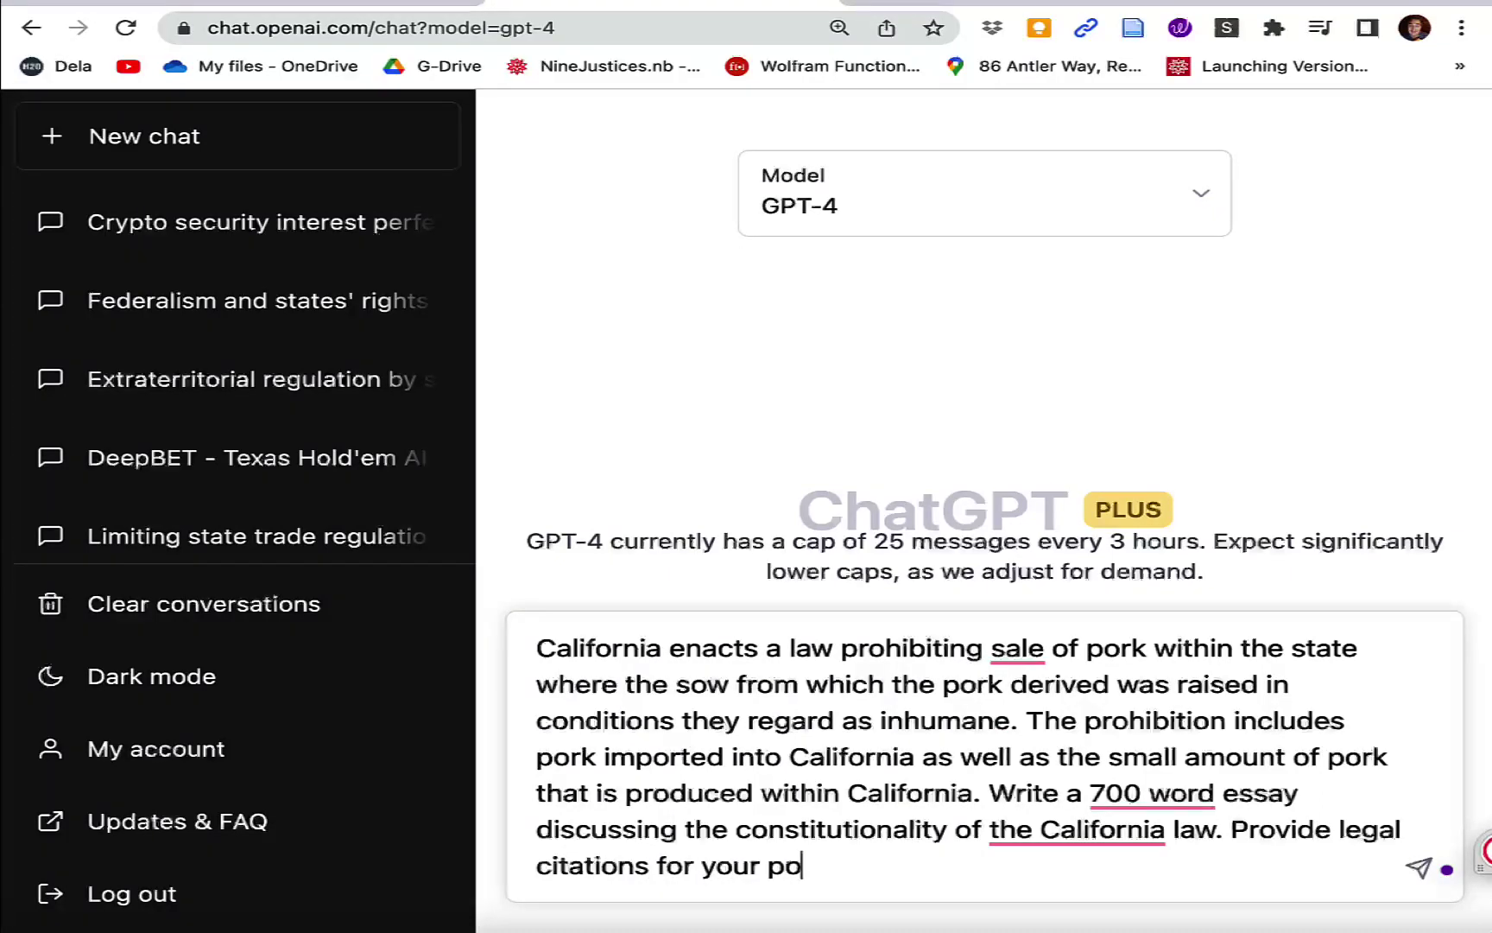
pyautogui.write('iints.')
pyautogui.press('BackSpace')
pyautogui.press('BackSpace')
pyautogui.press('BackSpace')
pyautogui.press('BackSpace')
pyautogui.press('BackSpace')
pyautogui.press('BackSpace')
pyautogui.press('BackSpace')
pyautogui.press('BackSpace')
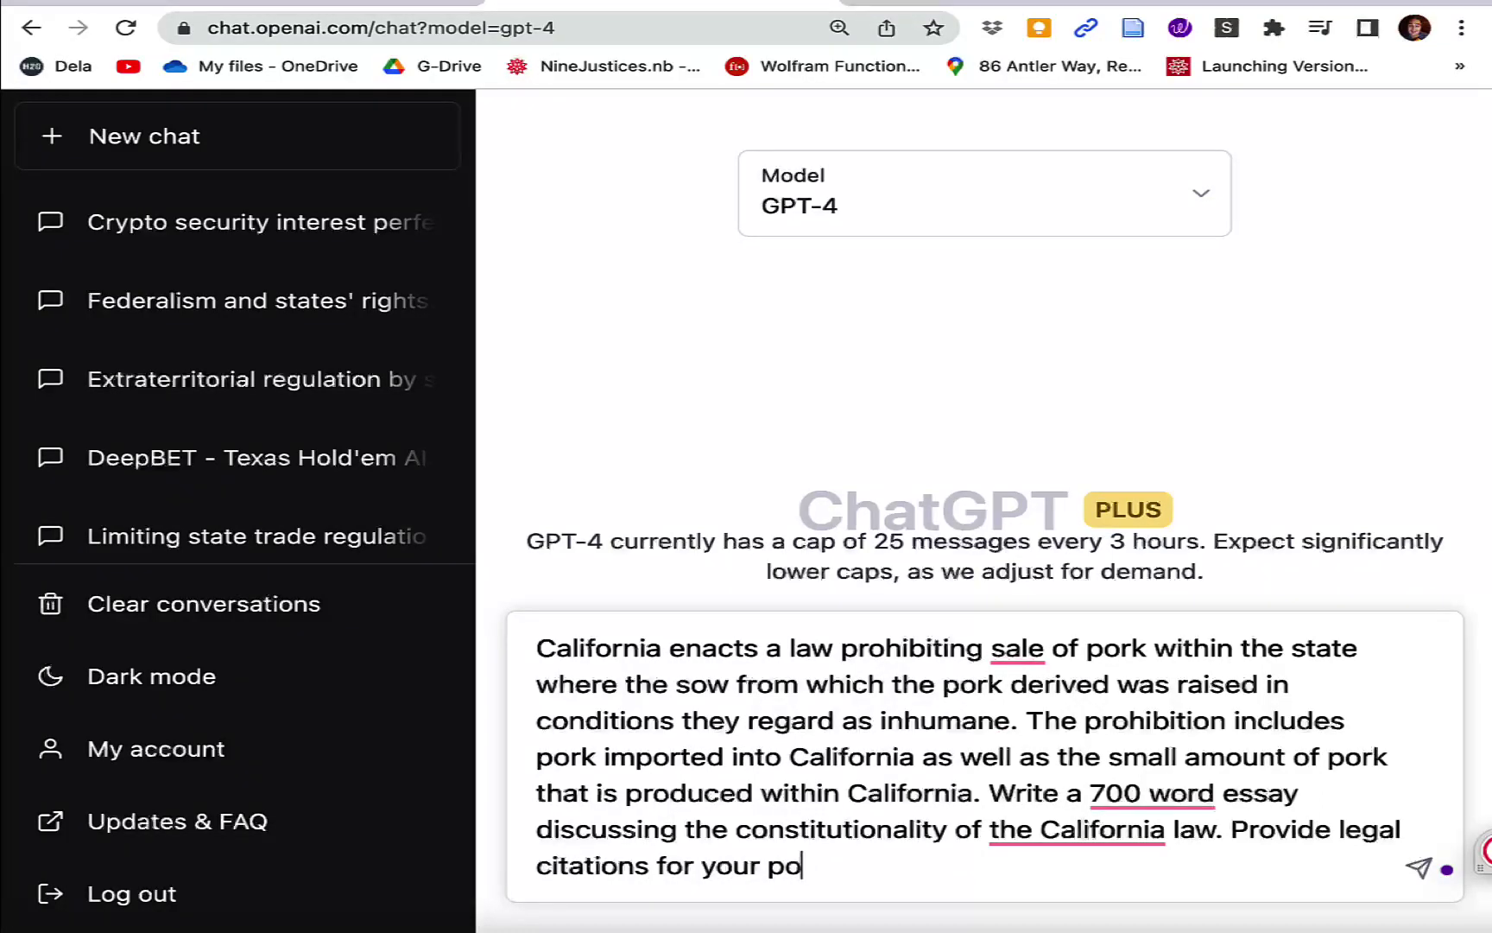
pyautogui.write('arguments.')
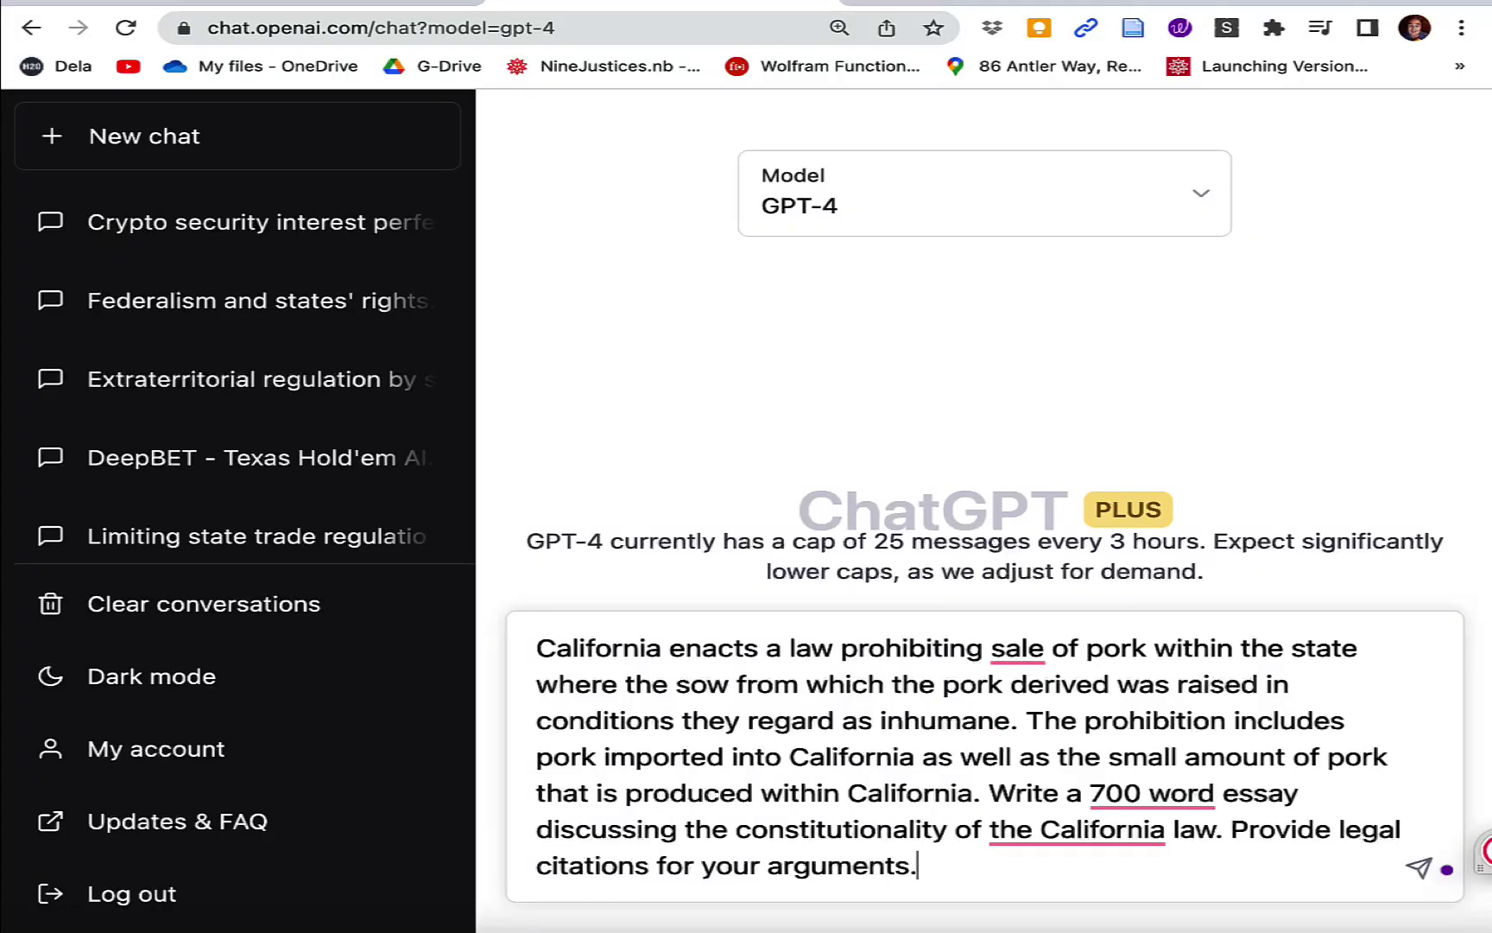
pyautogui.press('Return')
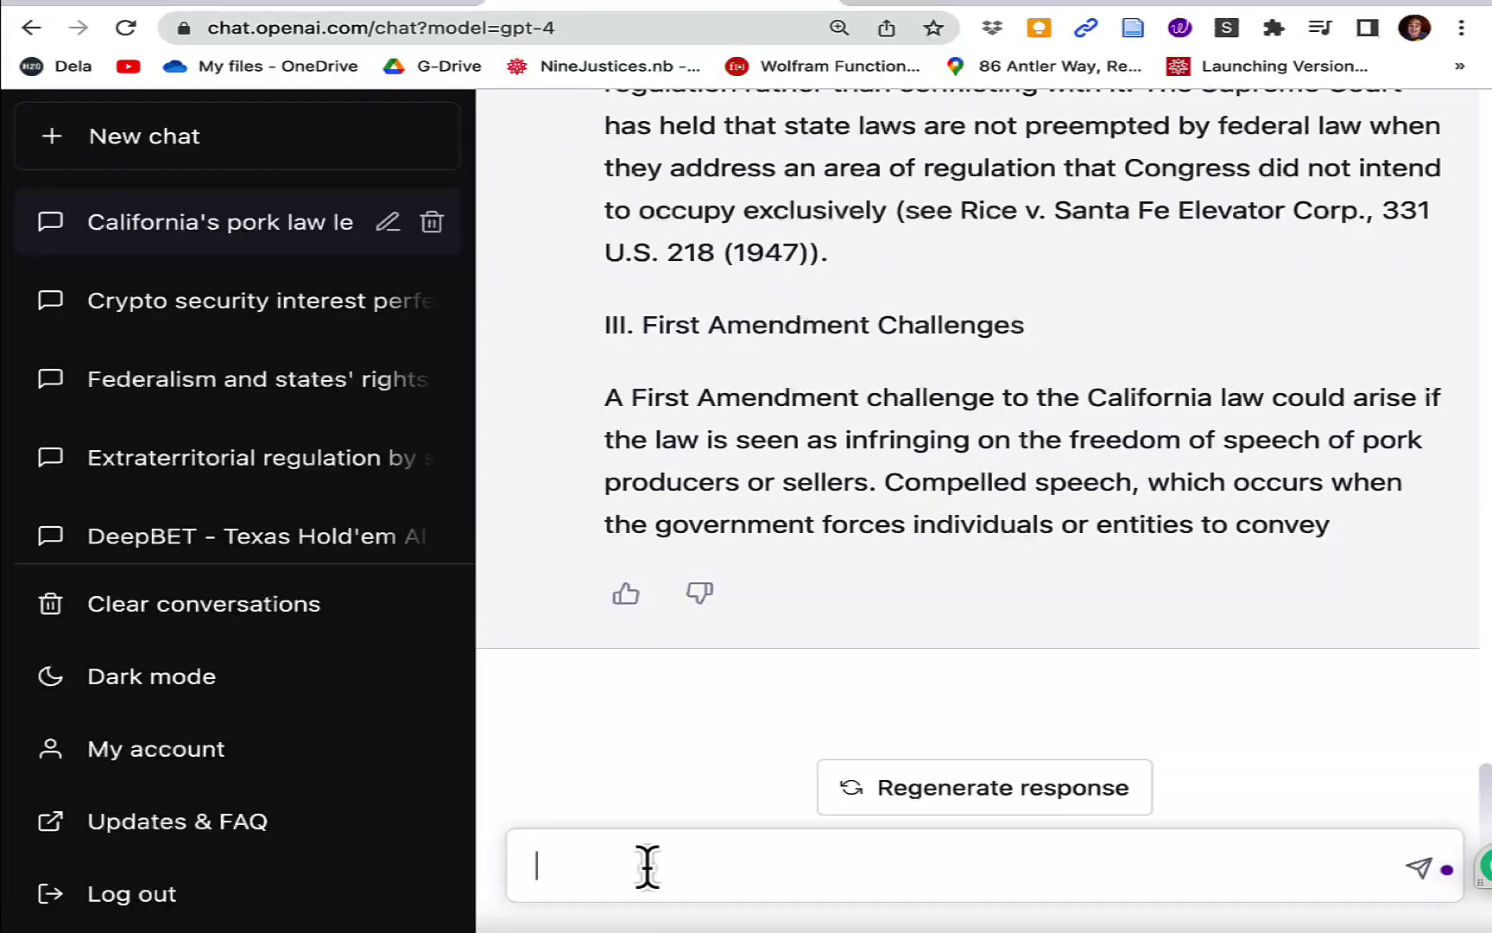
# Step: Begin a follow-up prompt with "Write a multiple choice question with 5 possible answers that"
pyautogui.write('Wr')
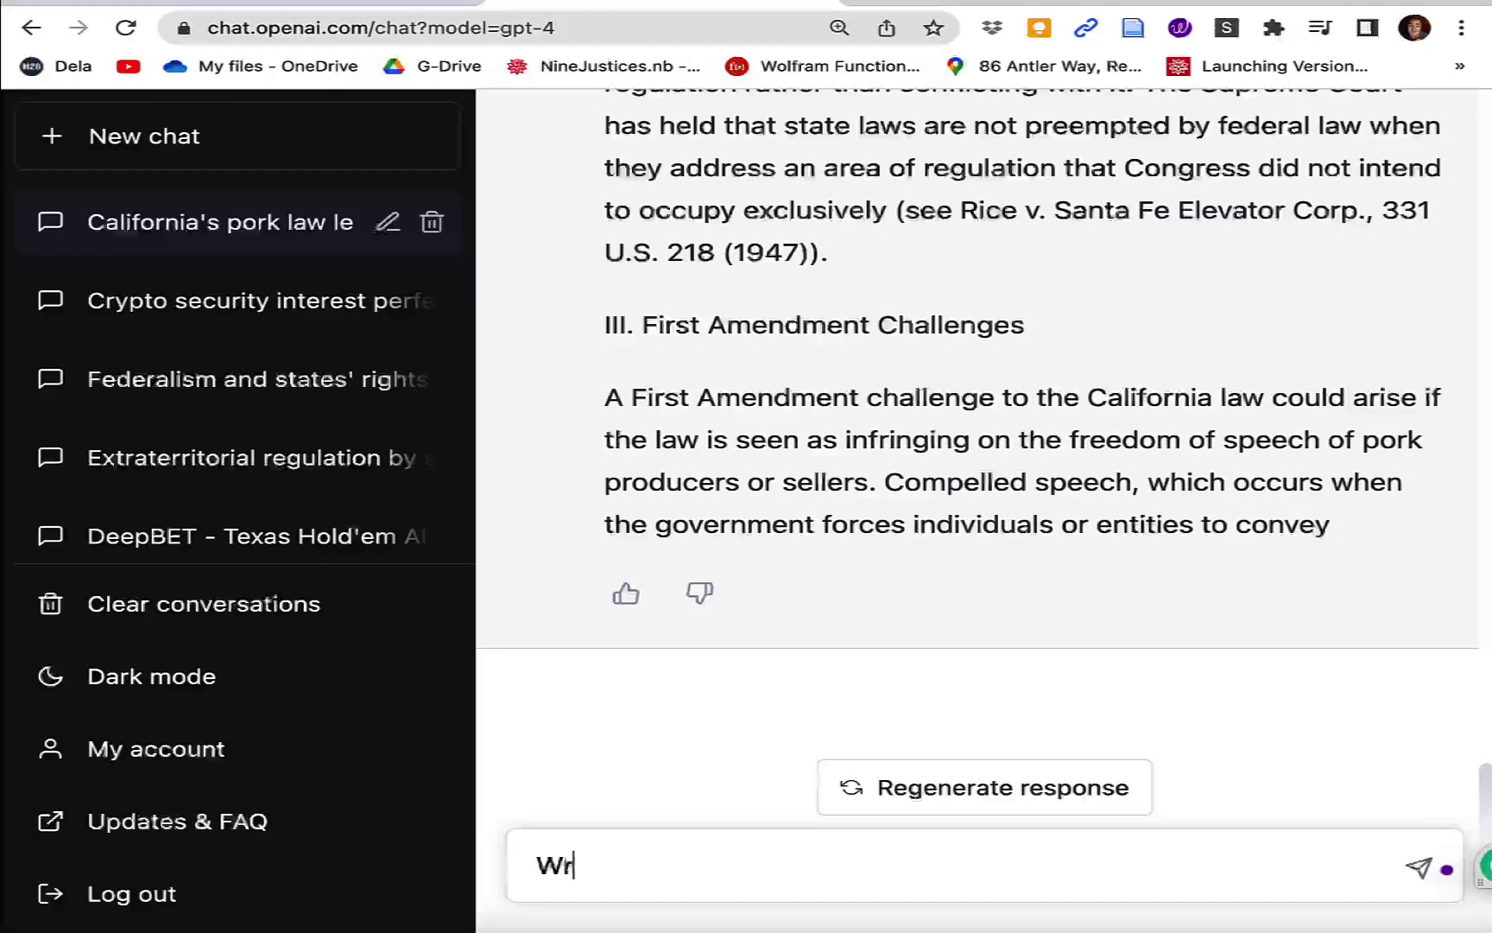
pyautogui.write('ite a multipl')
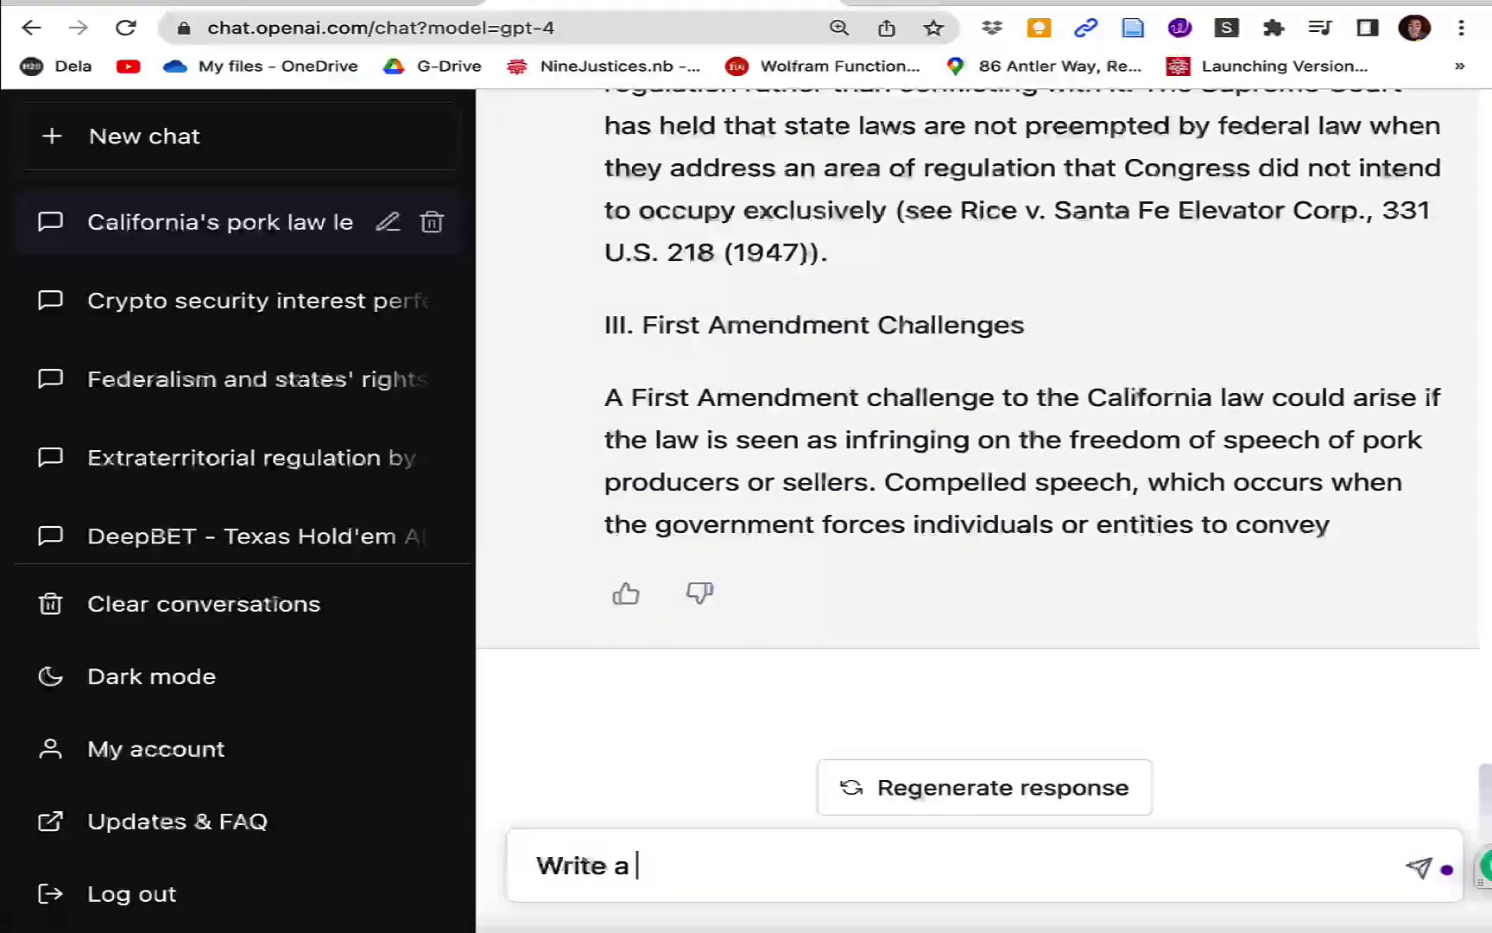
pyautogui.write('ice ')
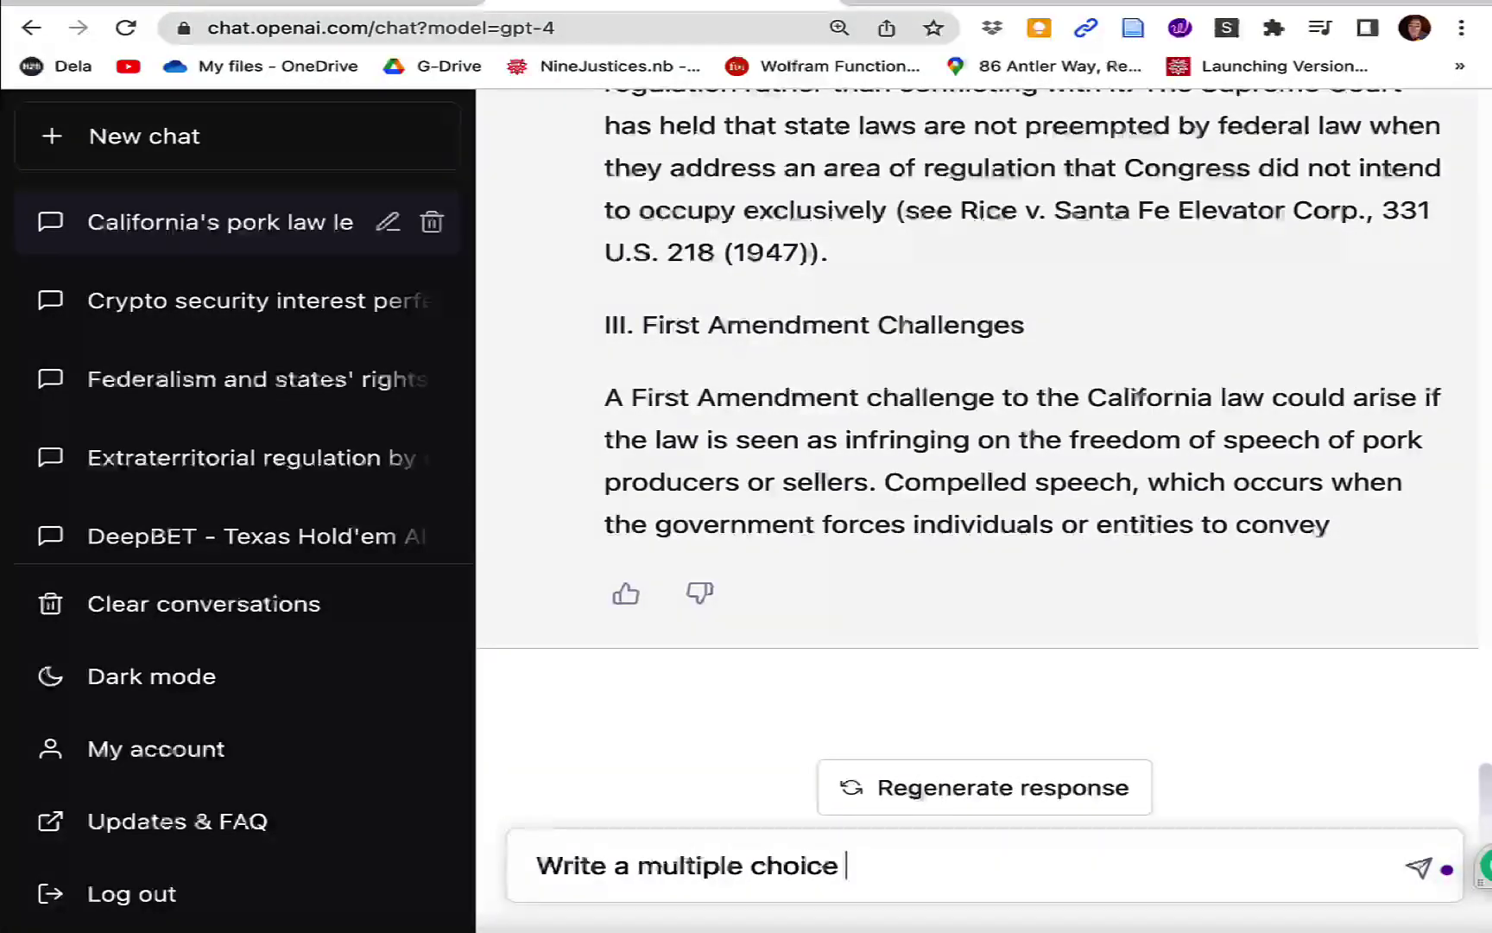
pyautogui.write('question with 5 p')
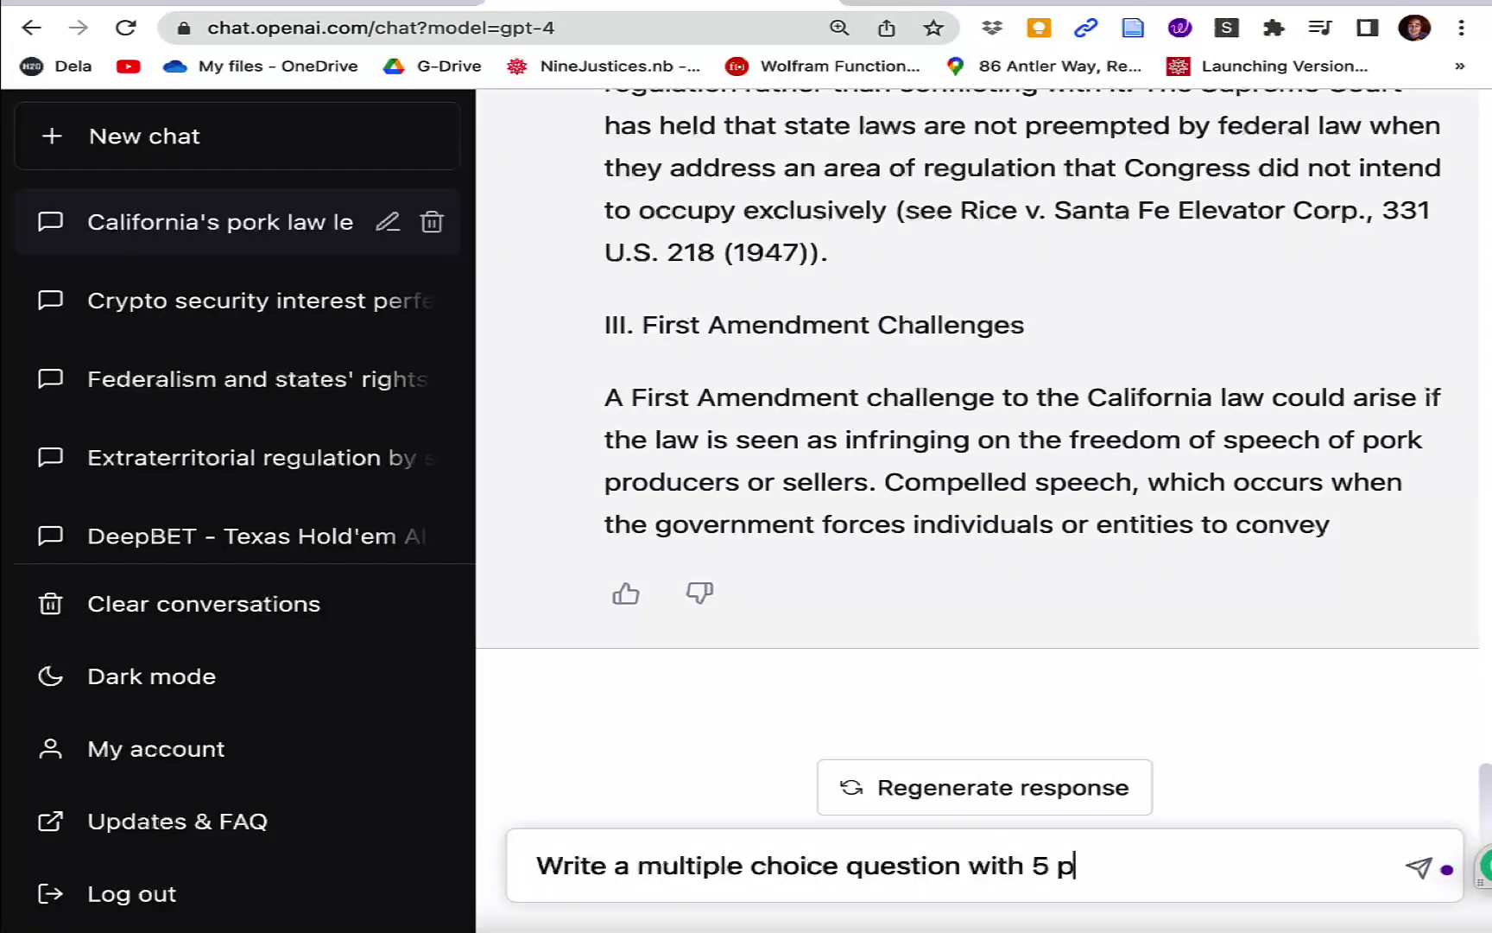
pyautogui.write('ossible answers that')
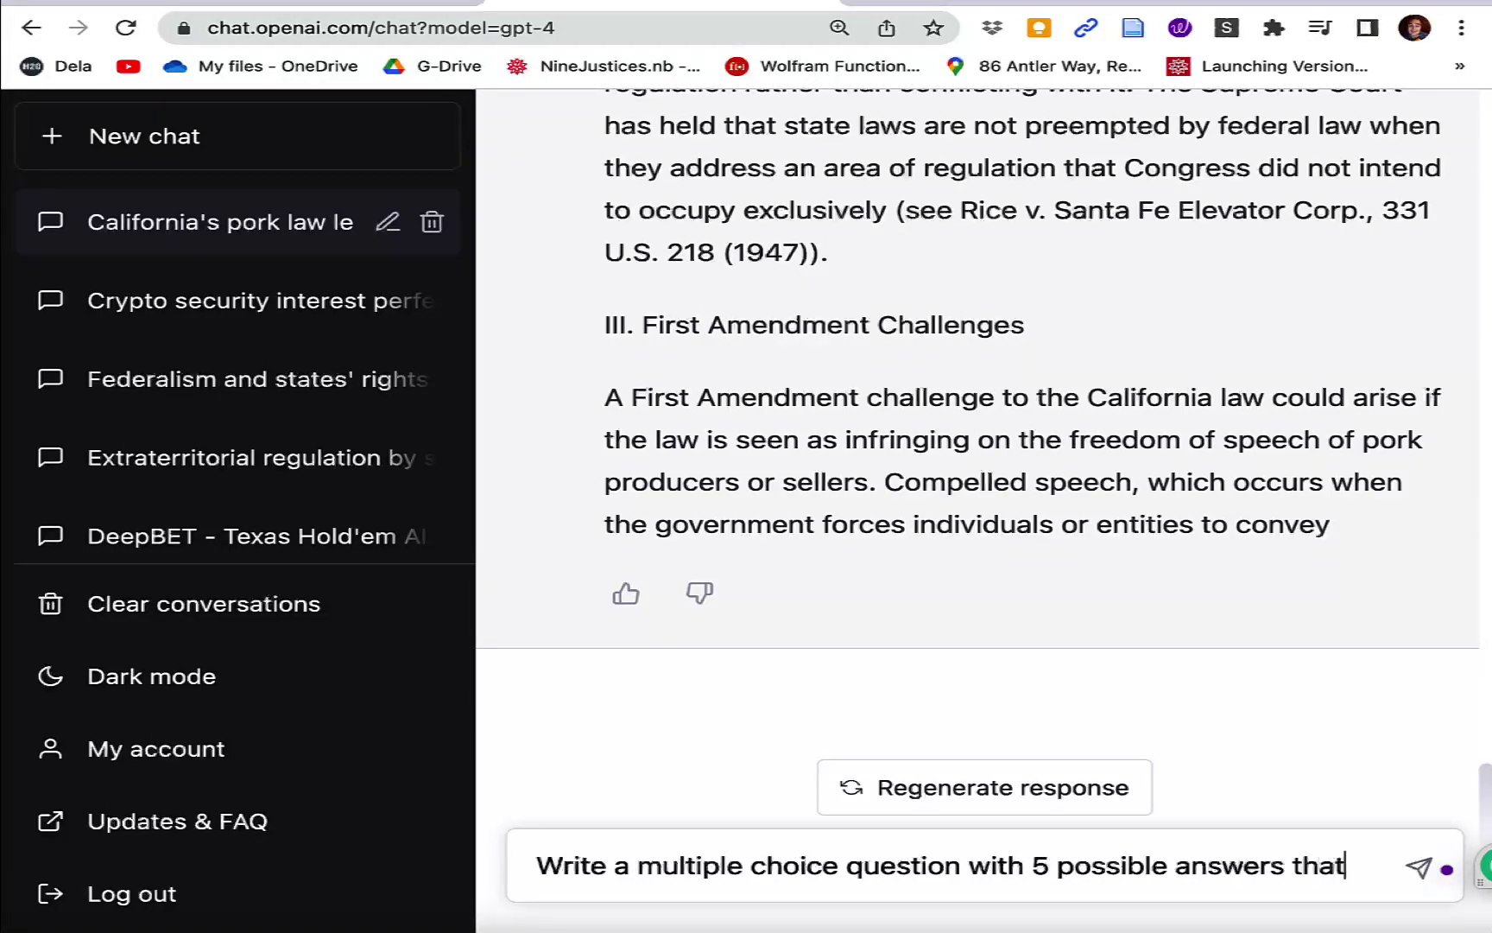
# Step: Complete the request with "tests student understanding of the legal issues in the California pork regulation law we just discussed." and submit it
pyautogui.write(' tests student')
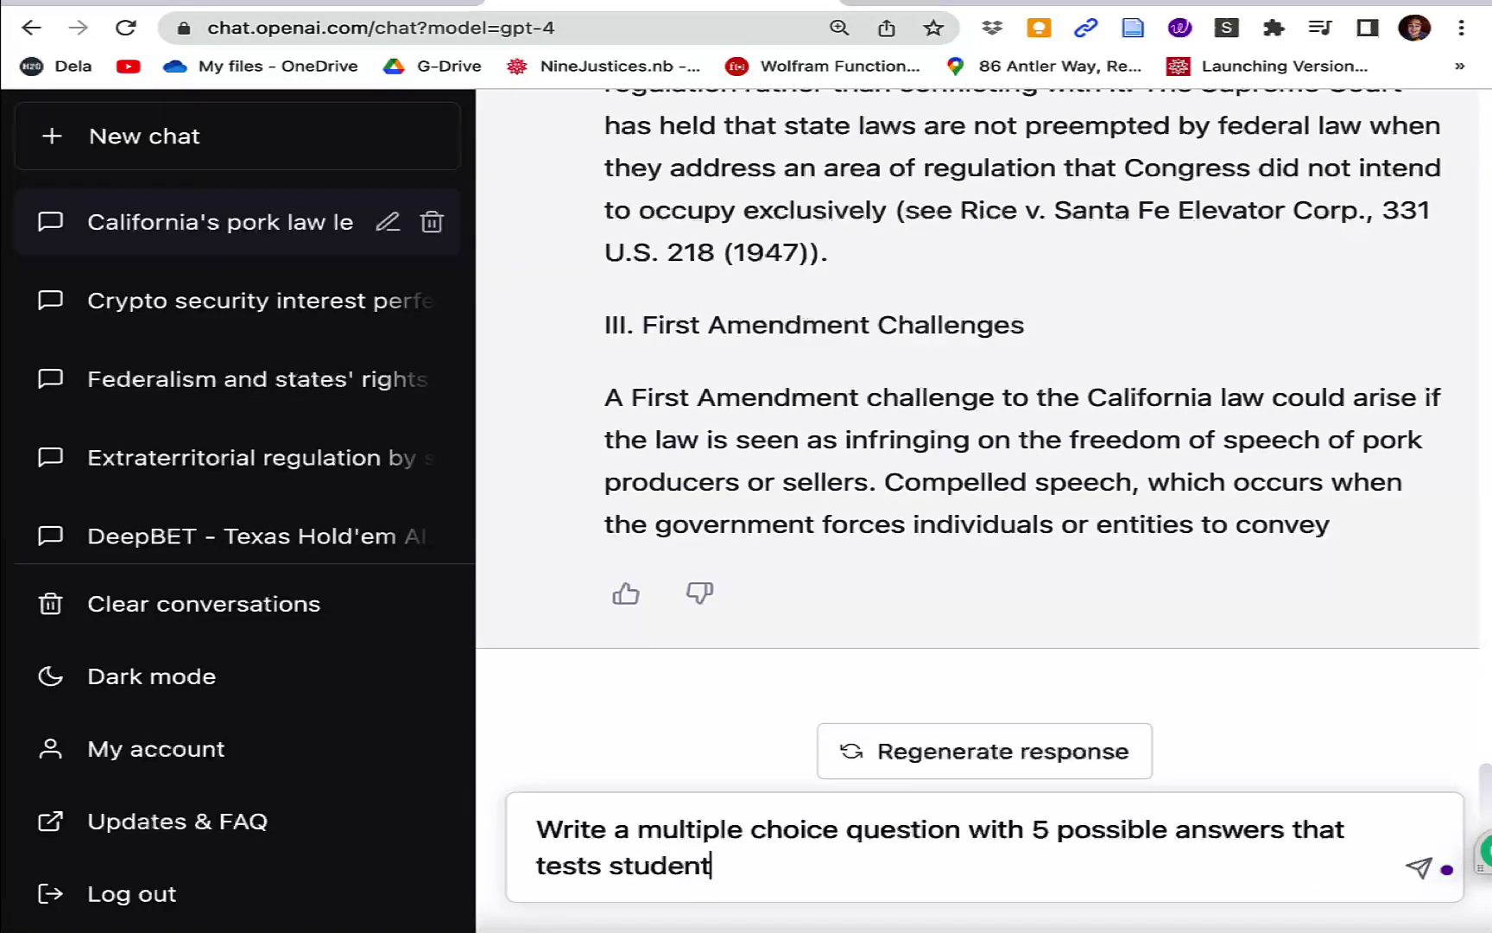
pyautogui.write(' understandin')
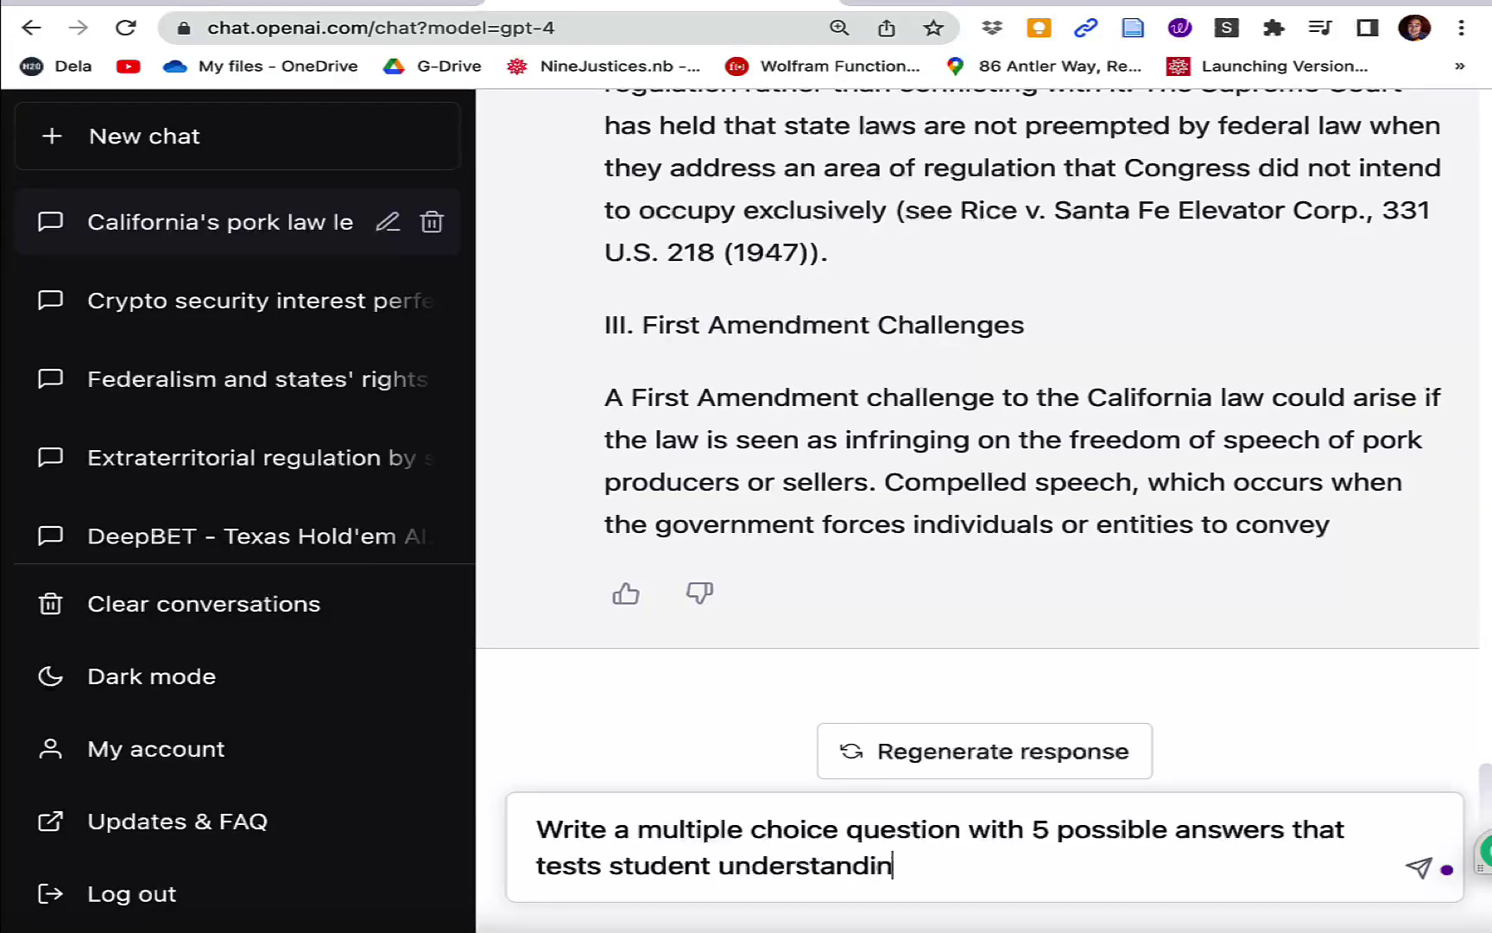
pyautogui.write('g of the legal is')
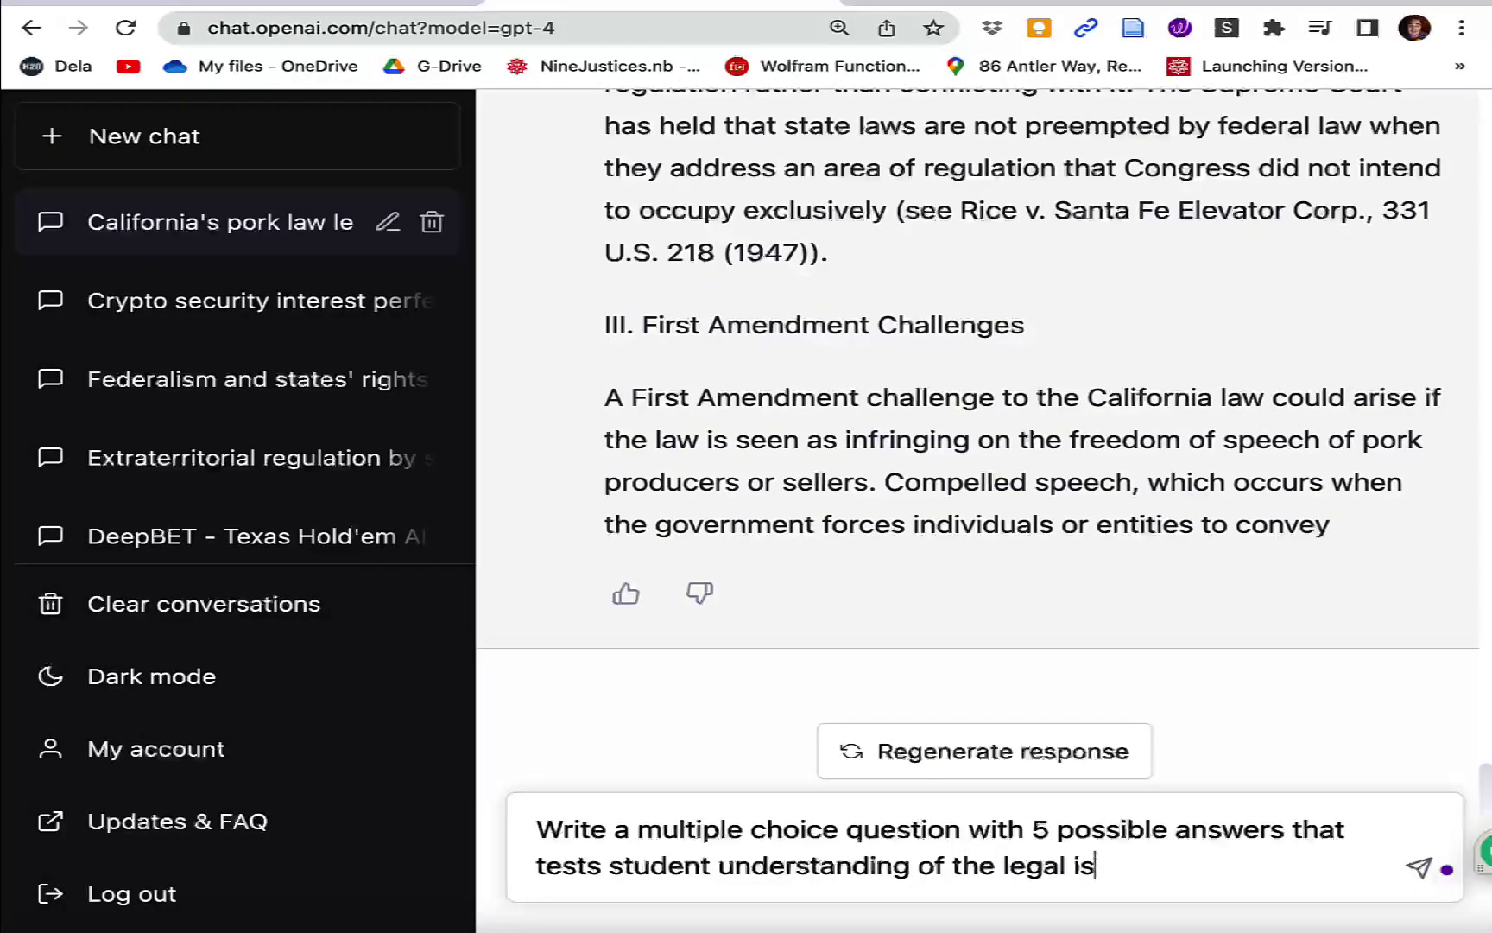
pyautogui.write('sues in the ')
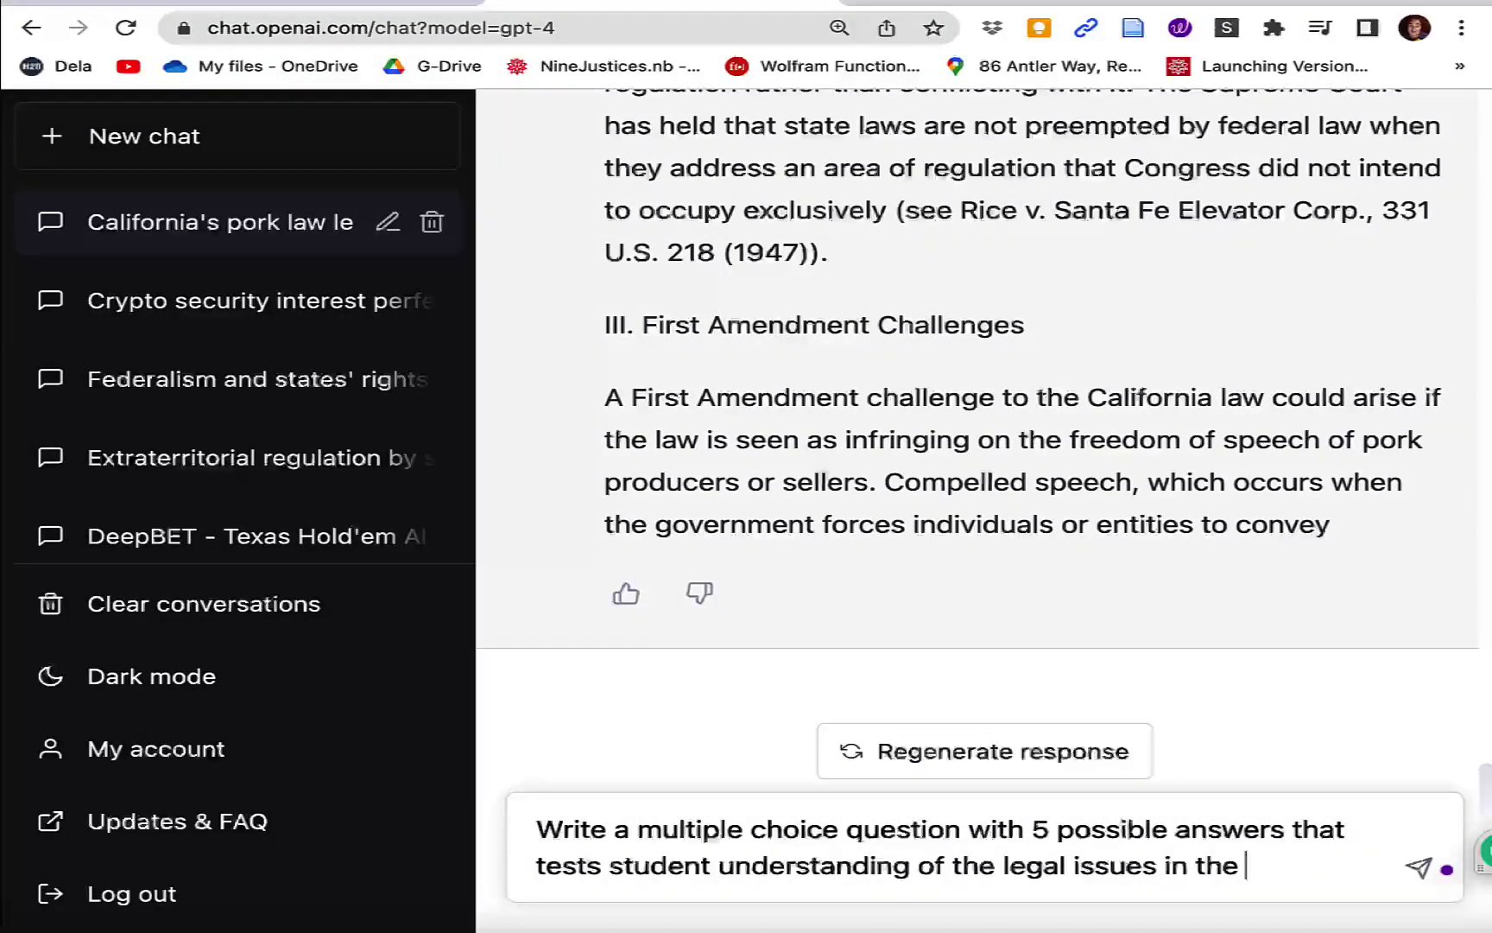
pyautogui.write('C')
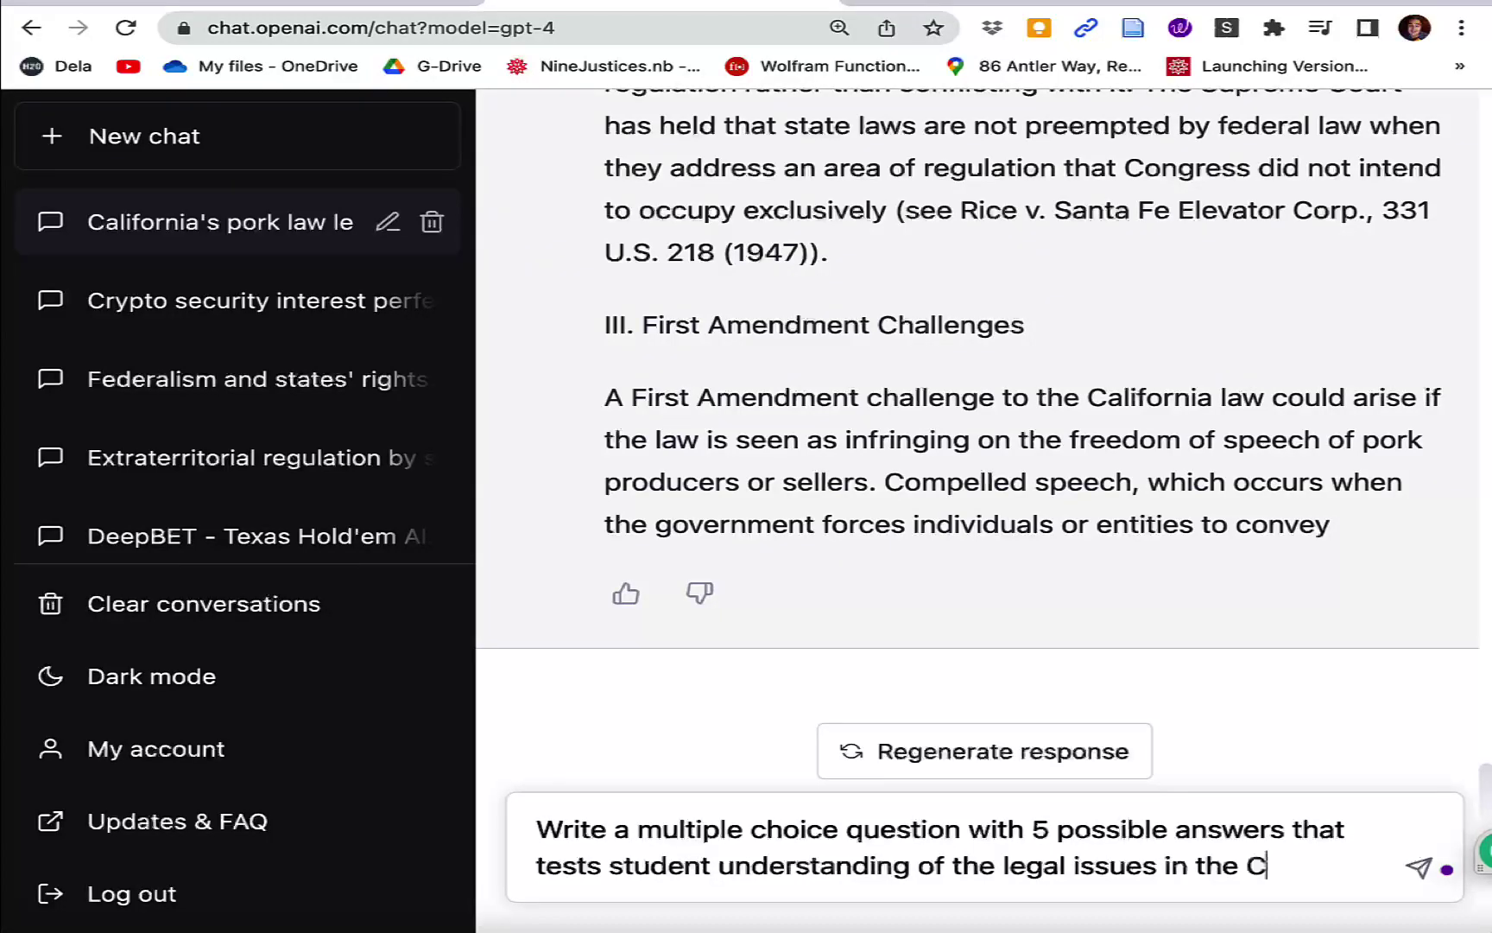
pyautogui.write('alifornia p')
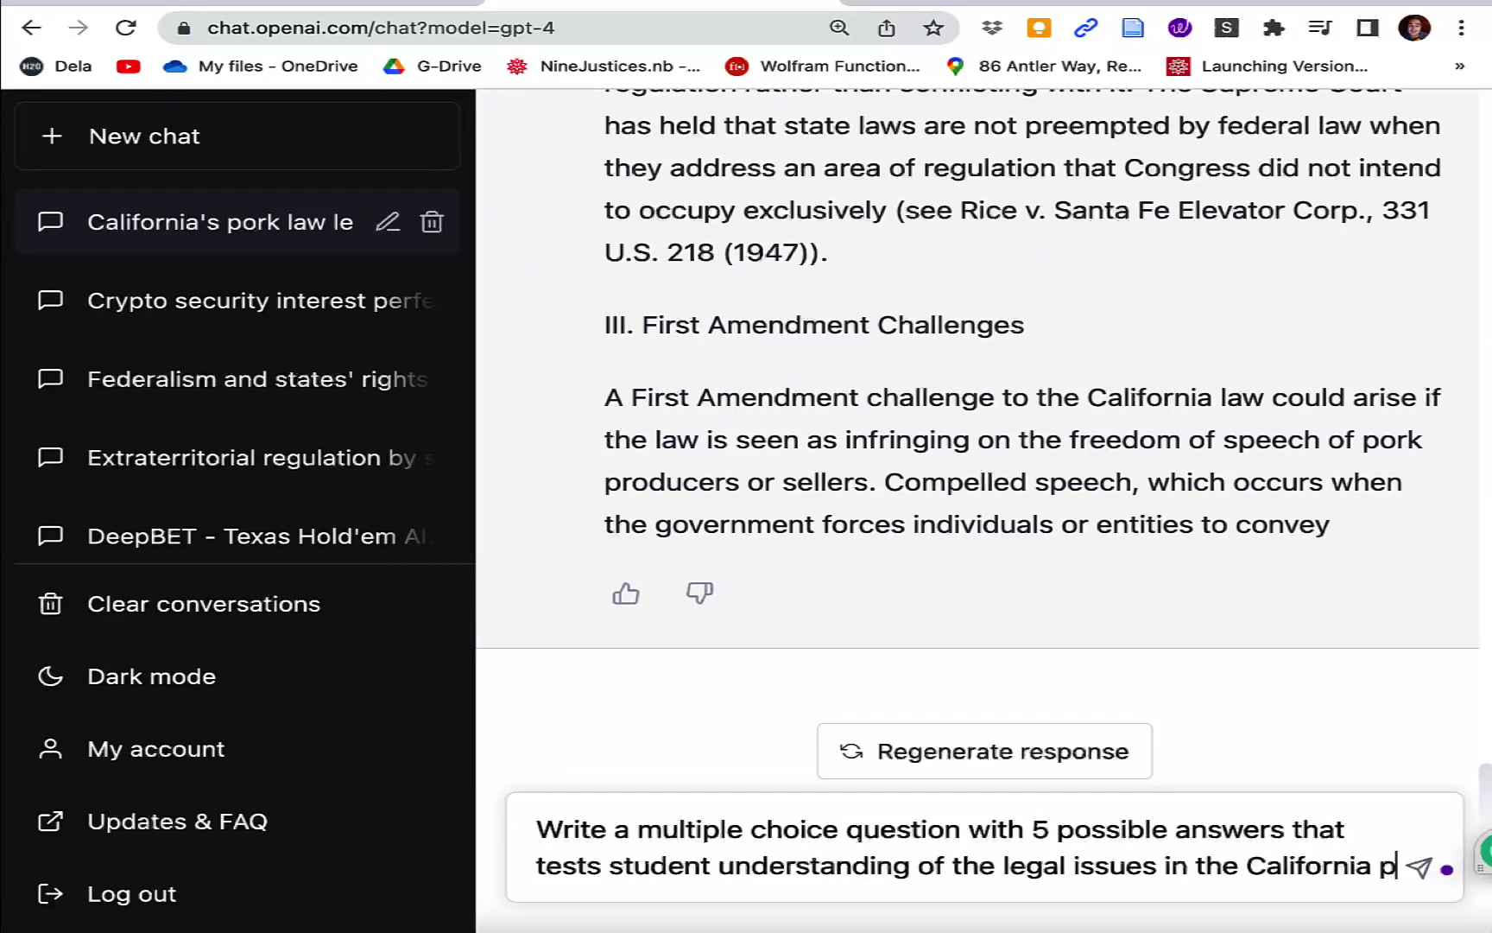
pyautogui.write('ork regulation')
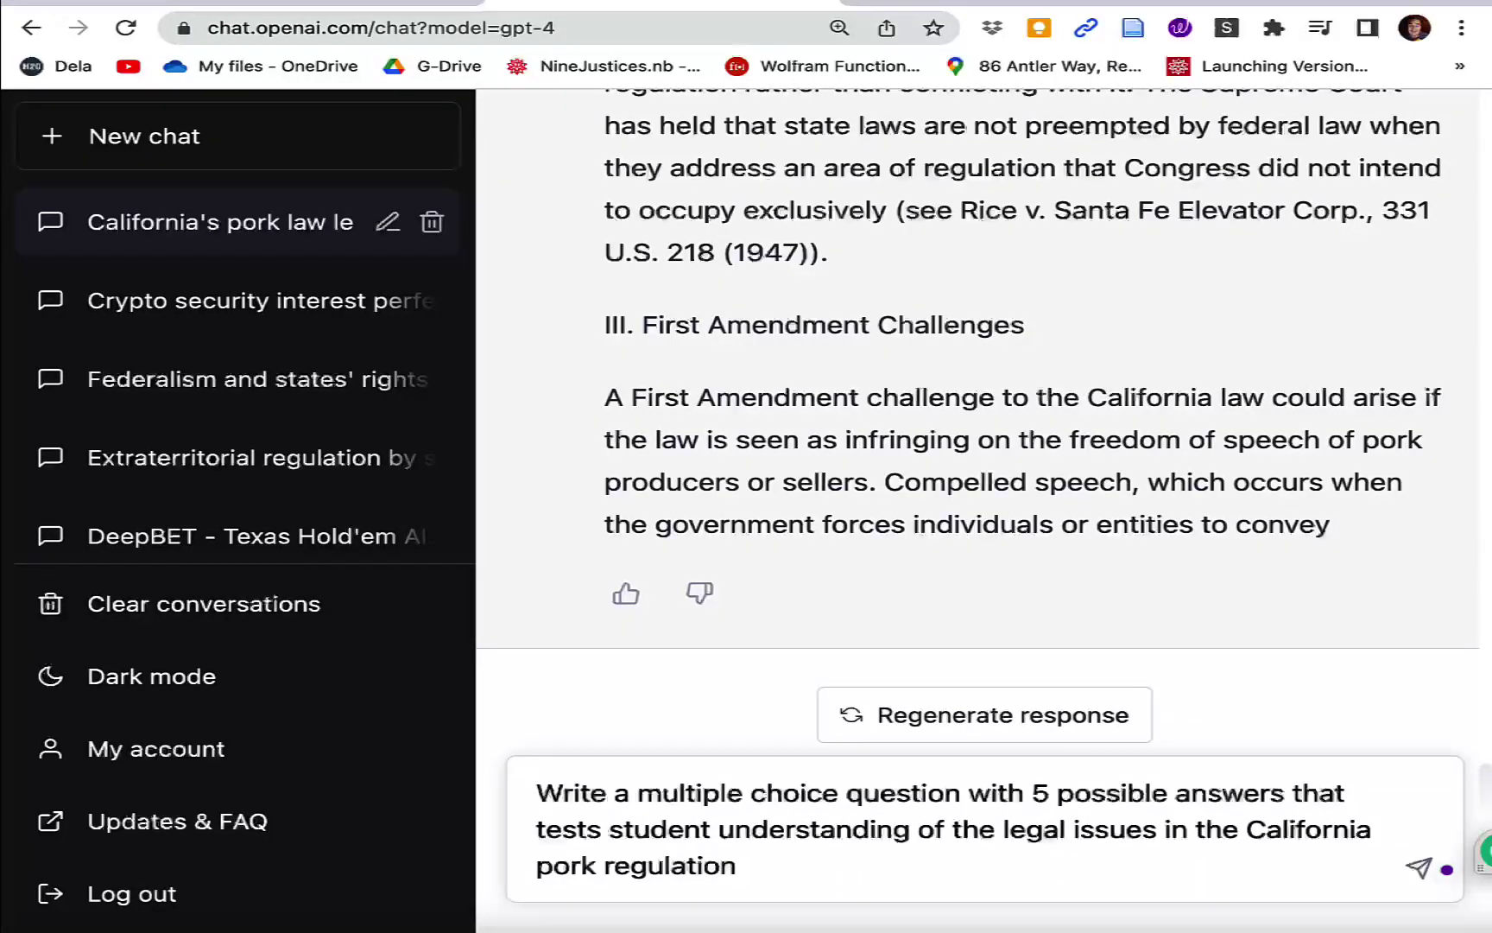
pyautogui.write(' law ')
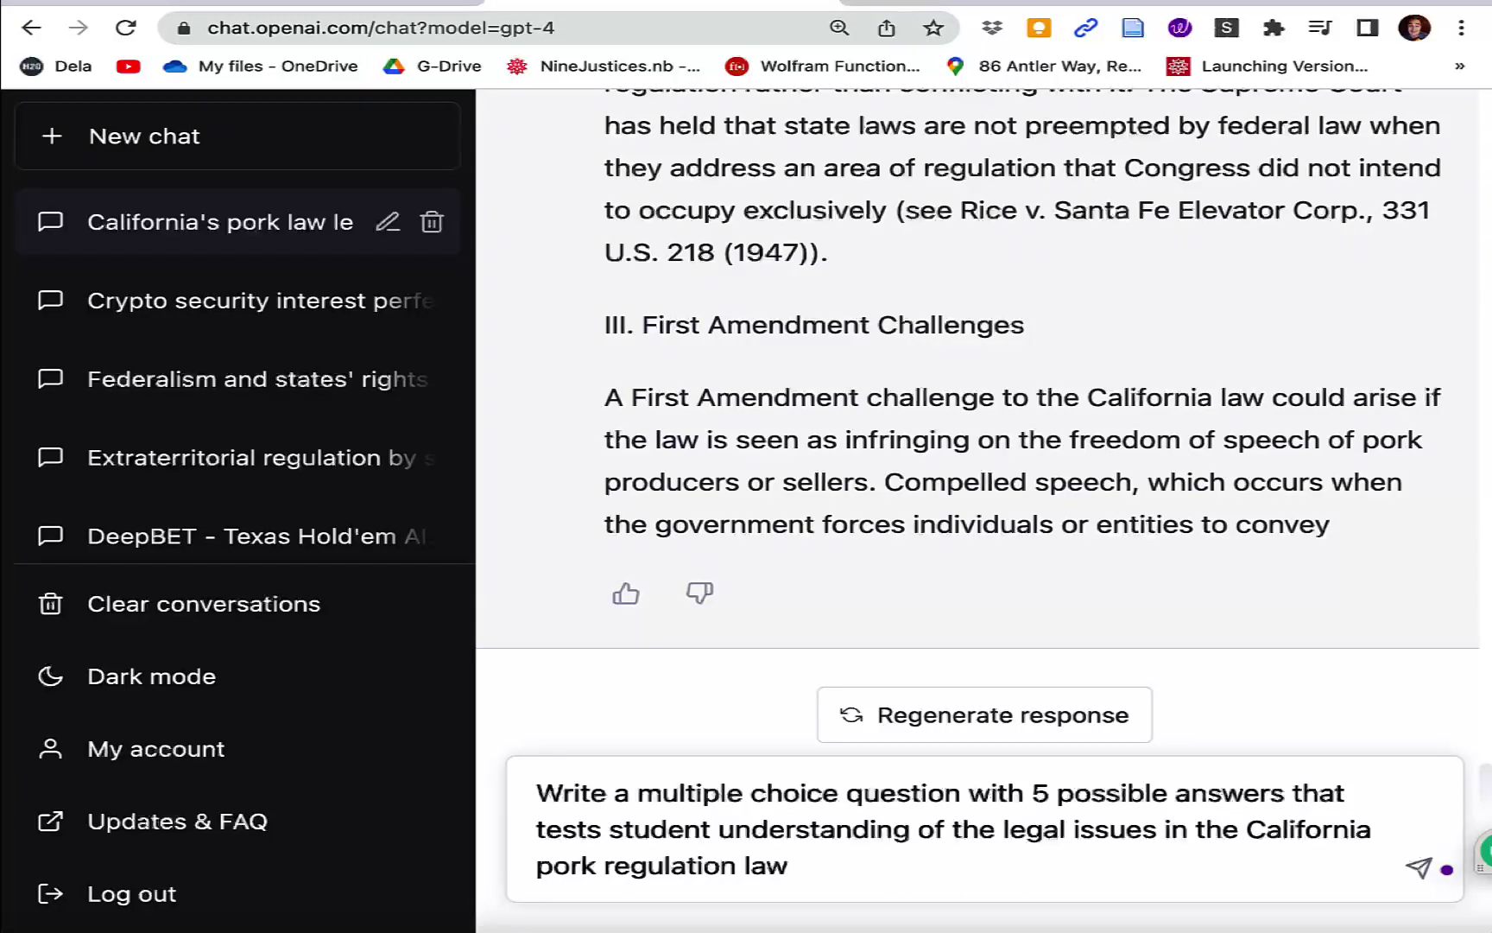
pyautogui.write('we just discussed.')
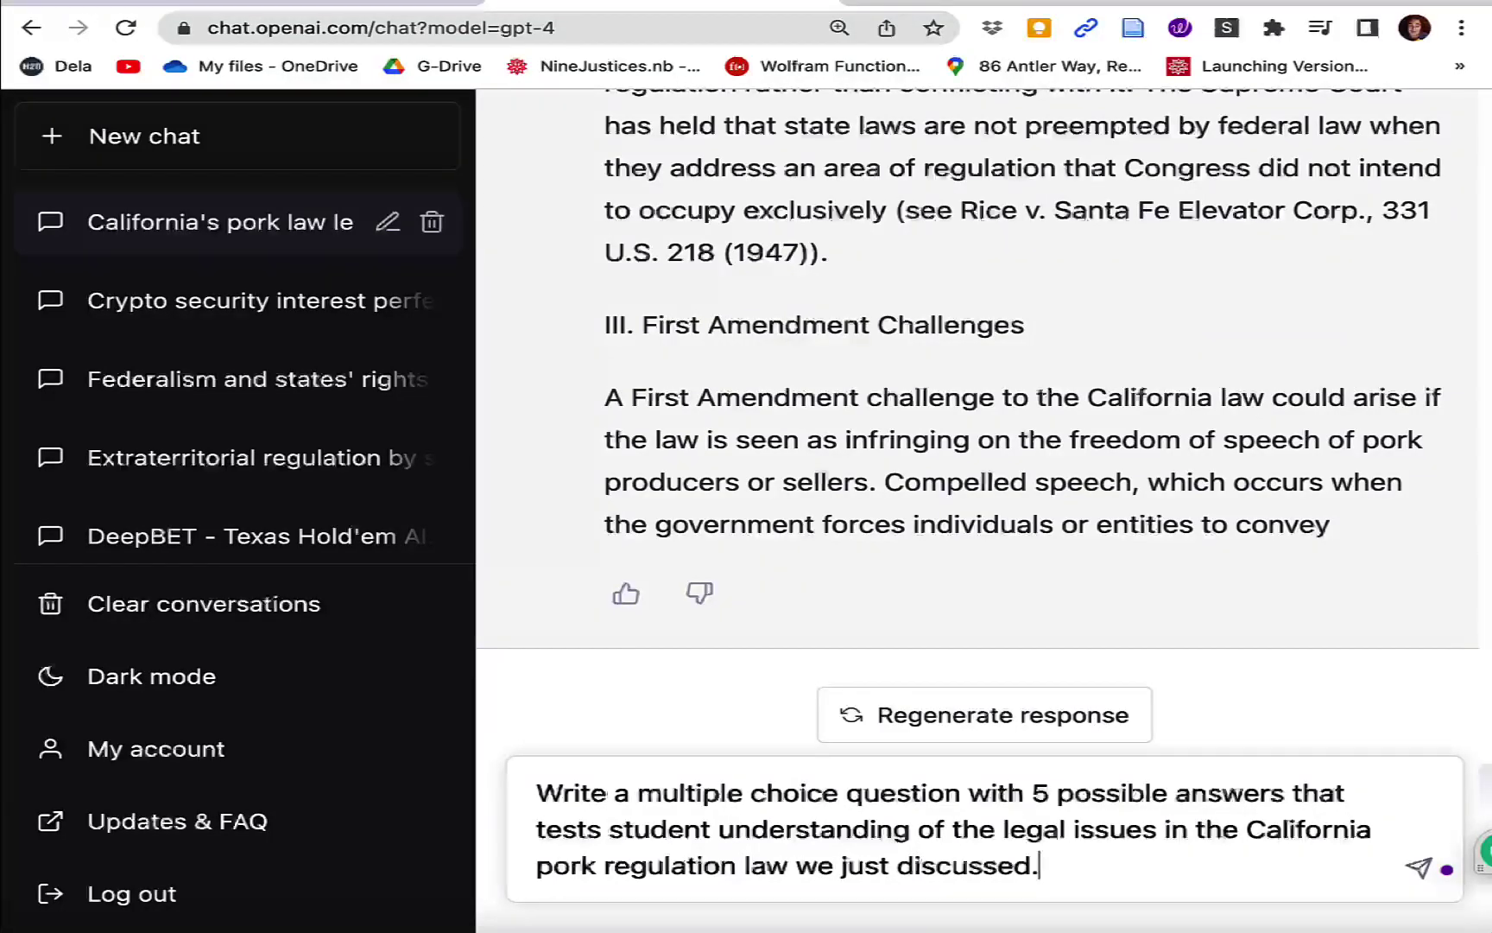
pyautogui.press('Return')
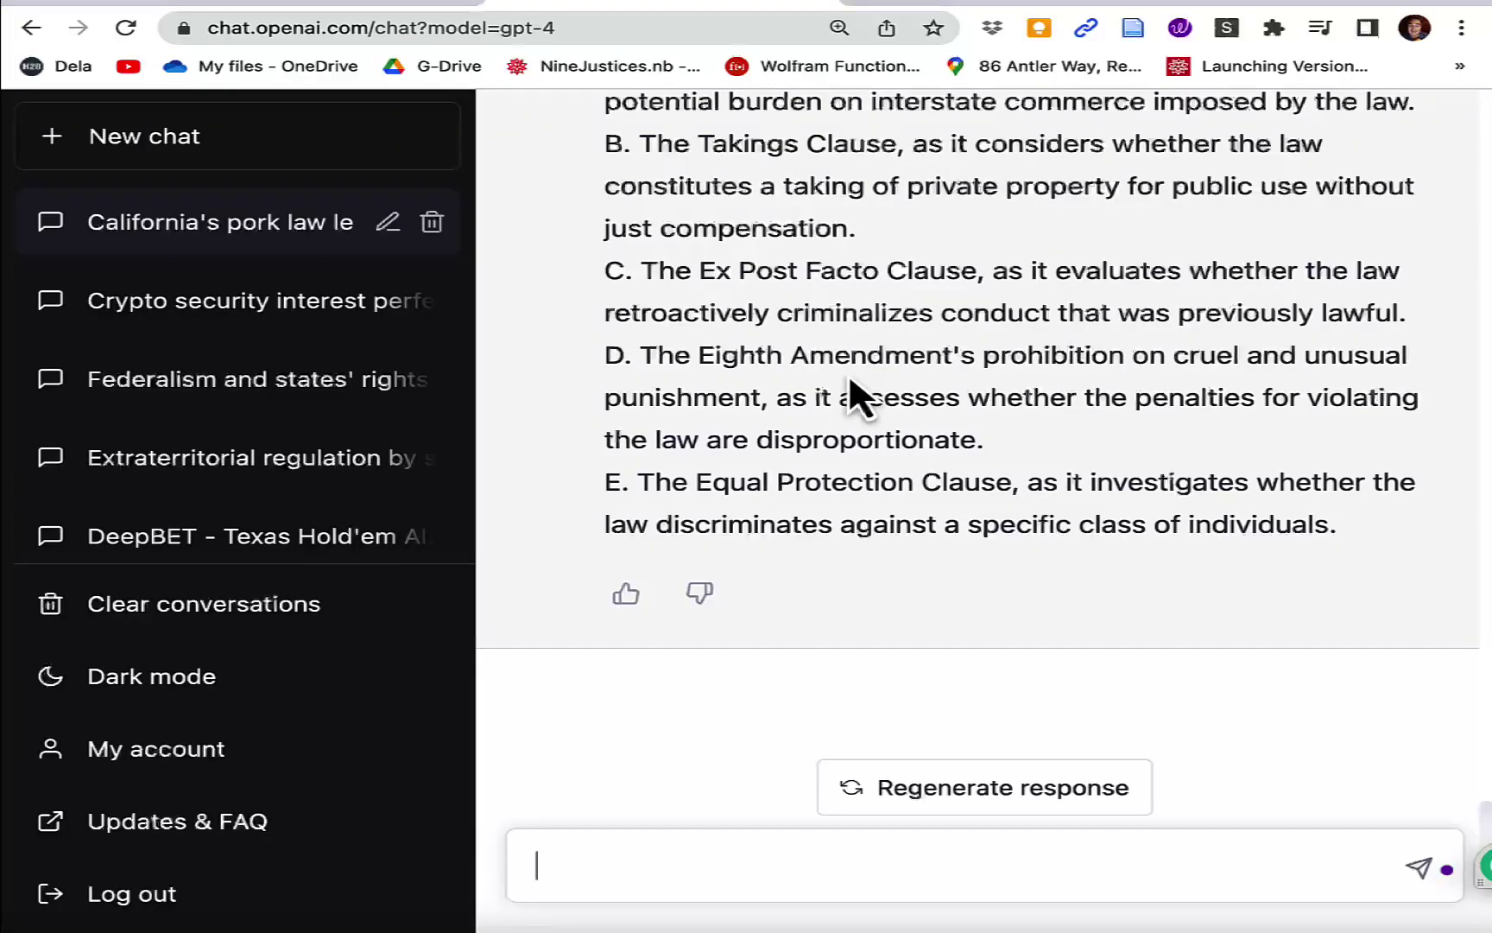
# Step: Start another follow-up prompt with "Develop a lesson plan for a 1L Constitutional Law class that"
pyautogui.scroll(1, 847, 372)
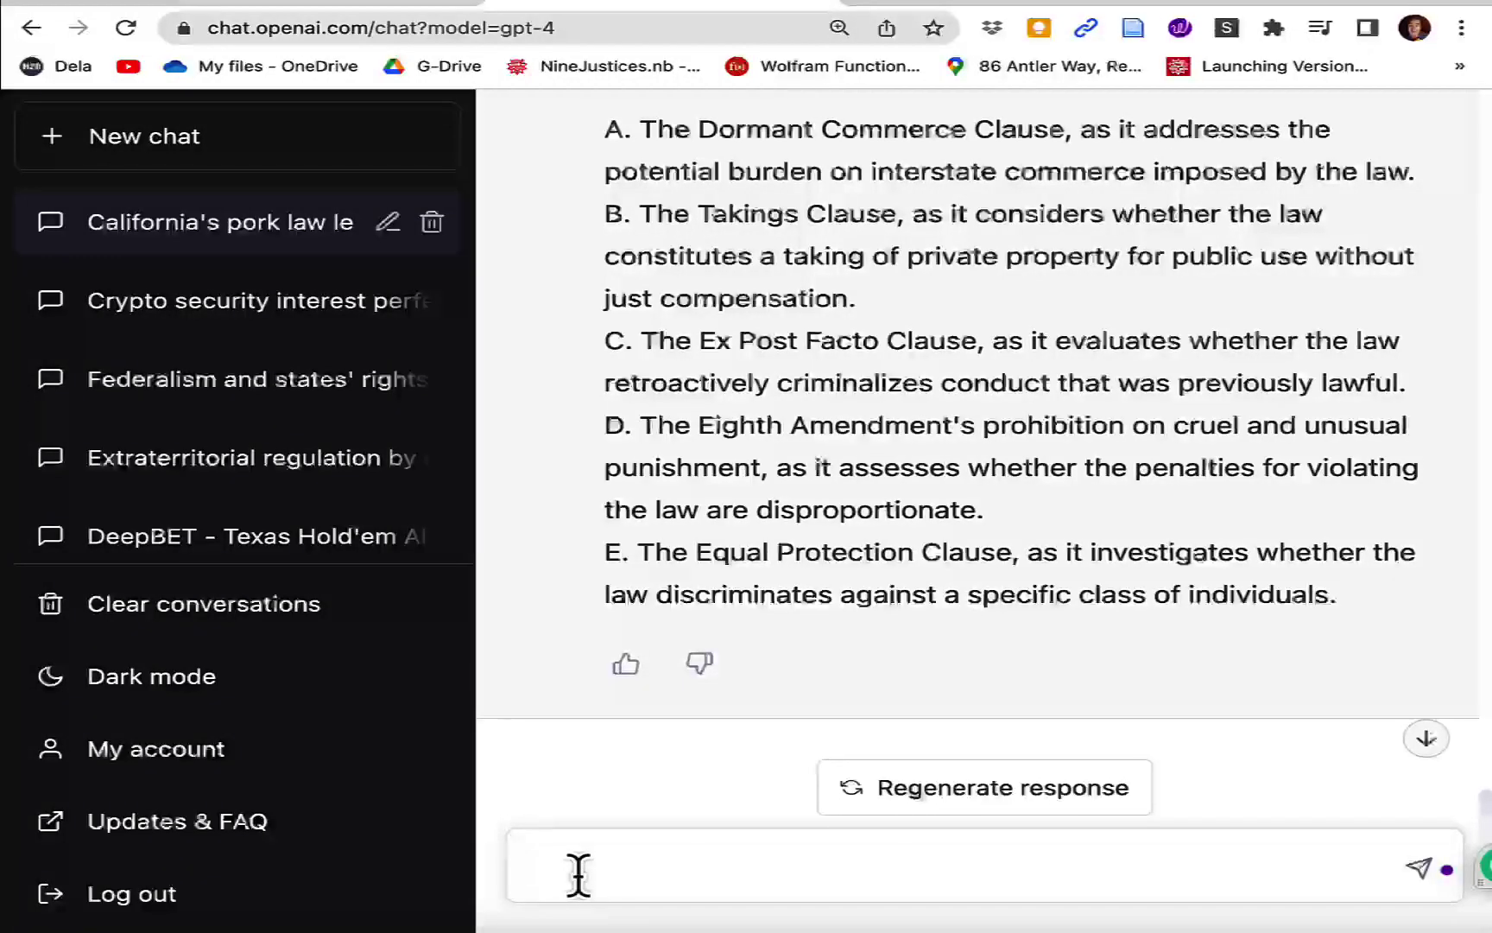
pyautogui.write('Develop a lesson p')
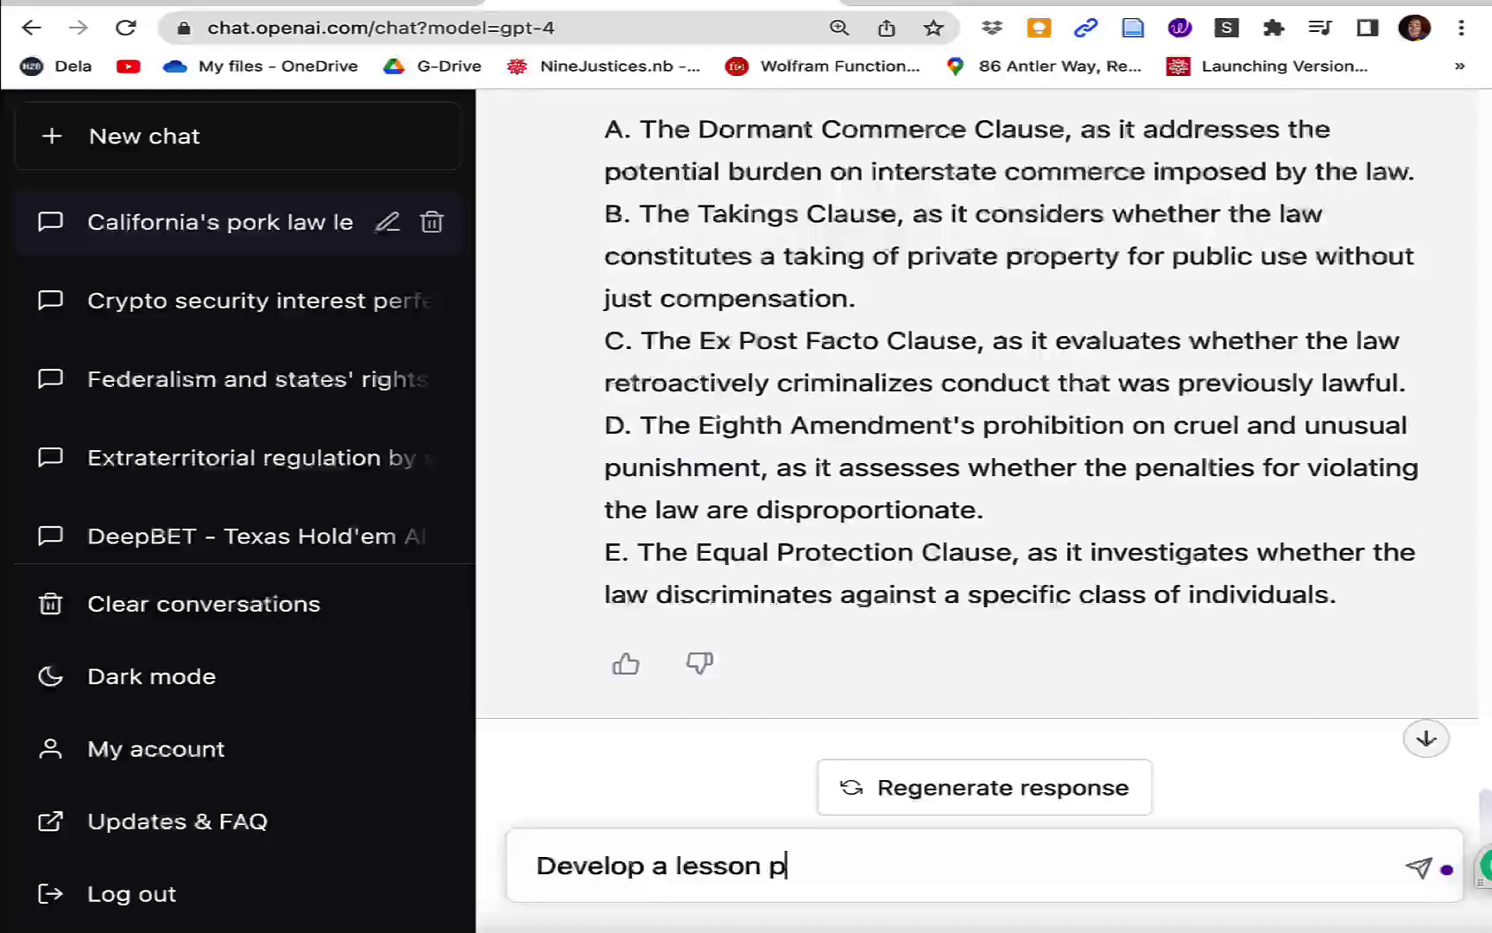
pyautogui.write('lan for a 1')
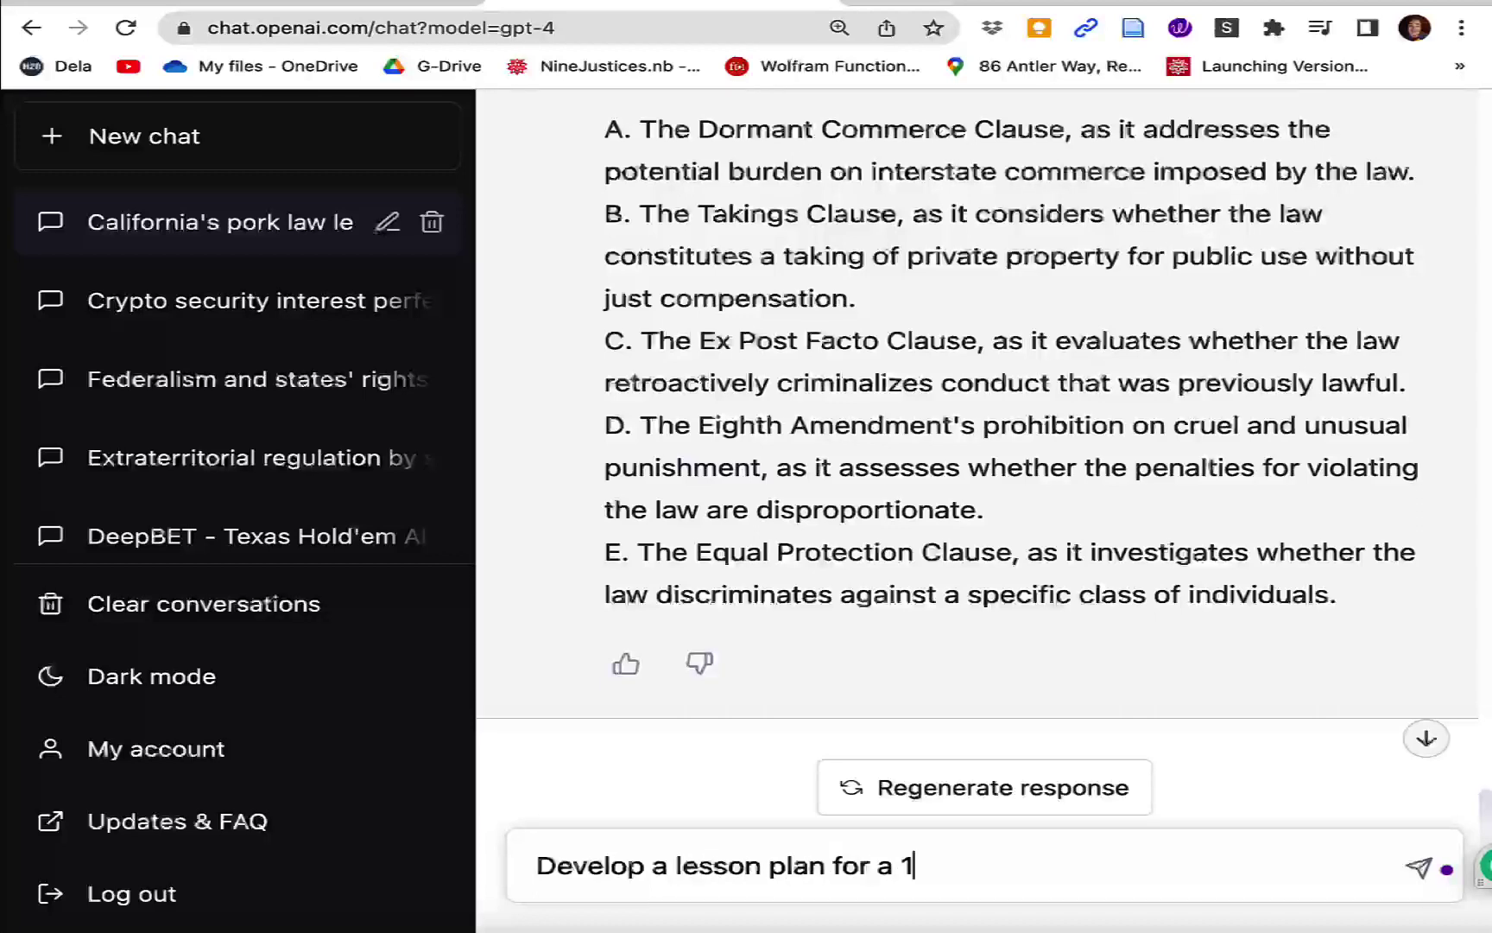
pyautogui.write('L Cons')
pyautogui.press('BackSpace')
pyautogui.press('BackSpace')
pyautogui.press('BackSpace')
pyautogui.write('Constitutional L')
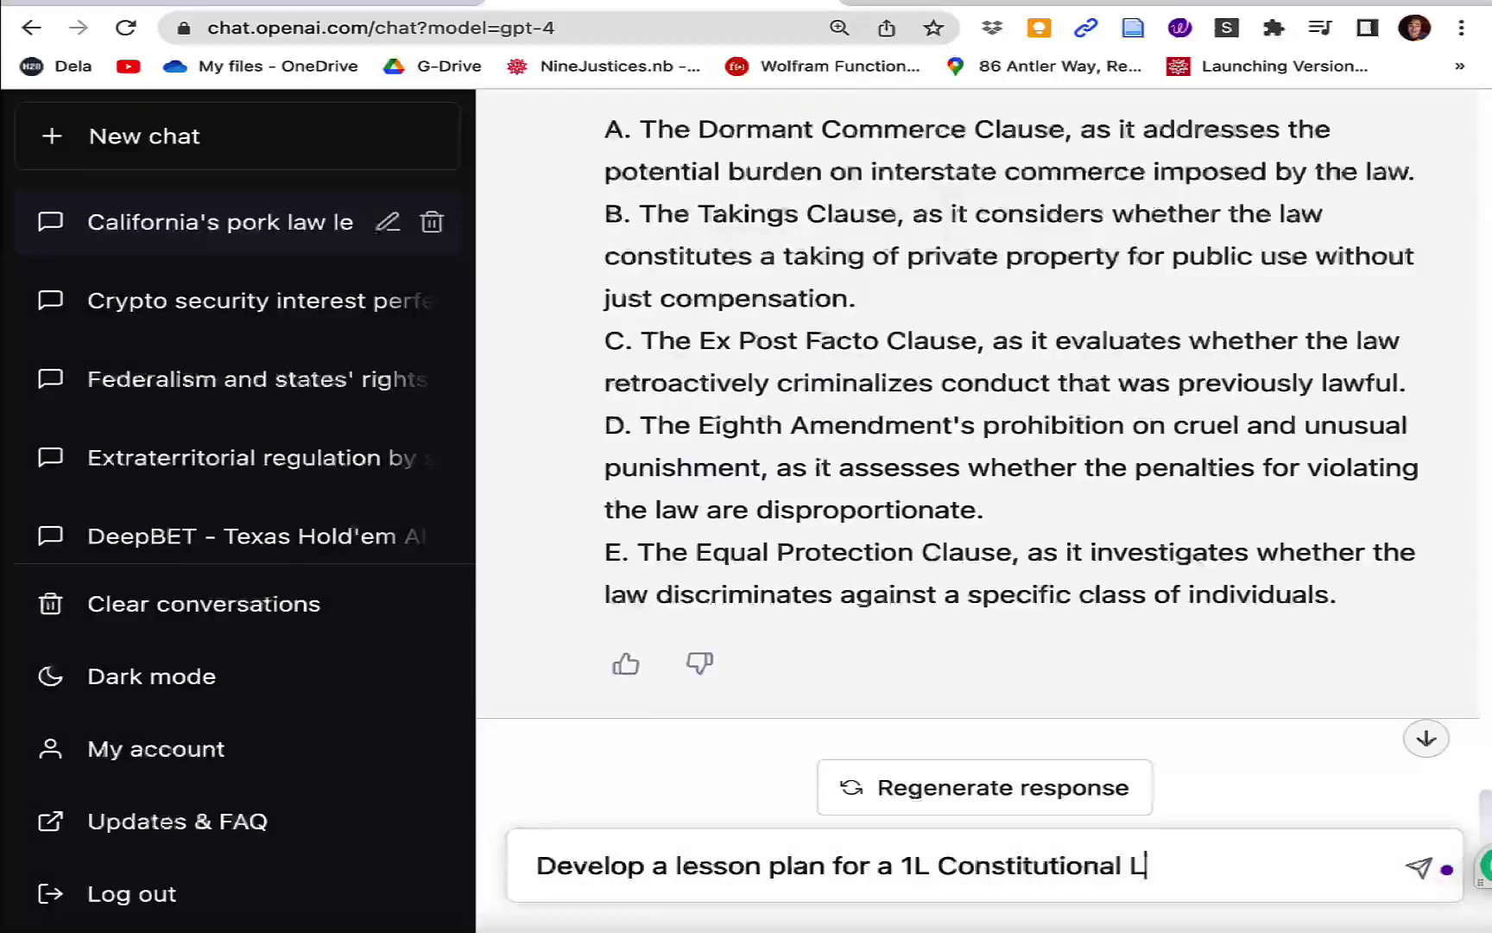
pyautogui.write('aw class that ')
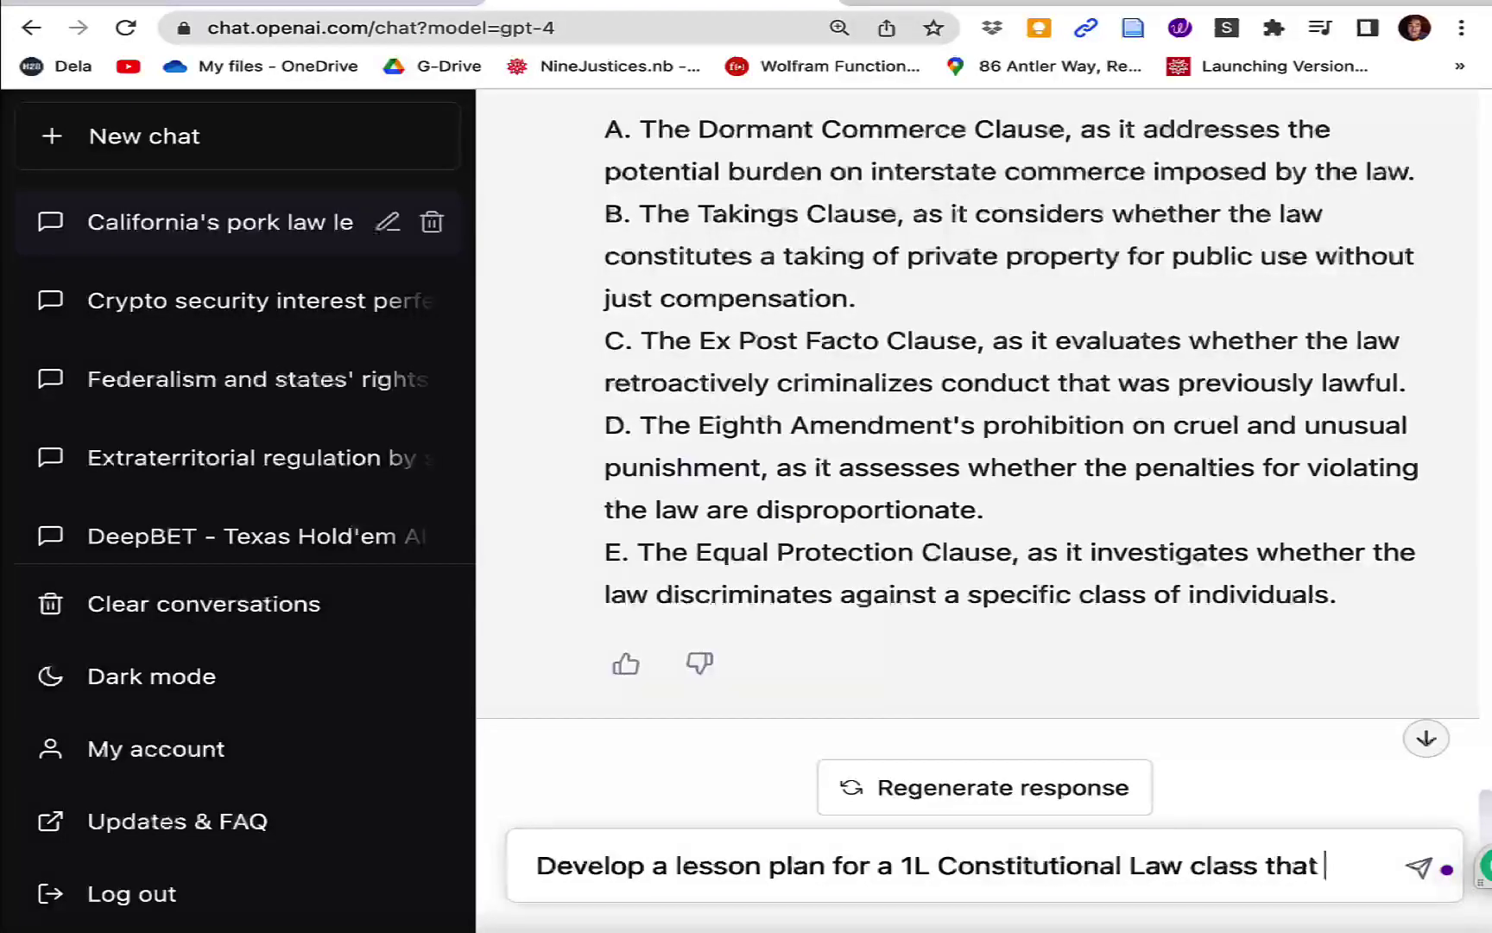
# Step: Continue the lesson plan prompt with "would help students understand the California law referenced above"
pyautogui.write('would help student')
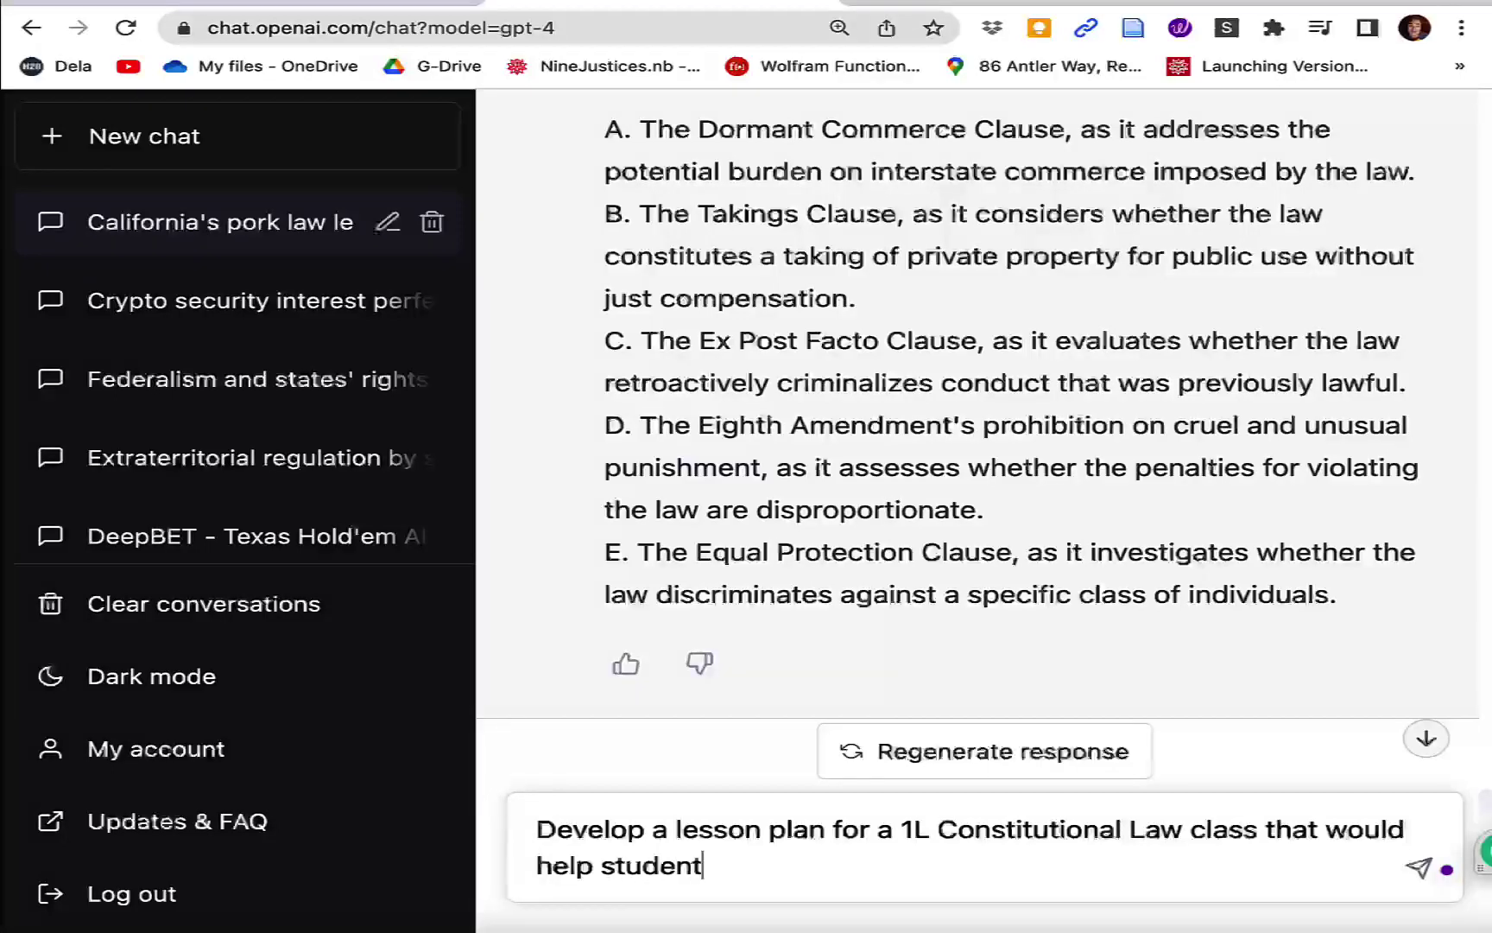
pyautogui.write('s understand the ')
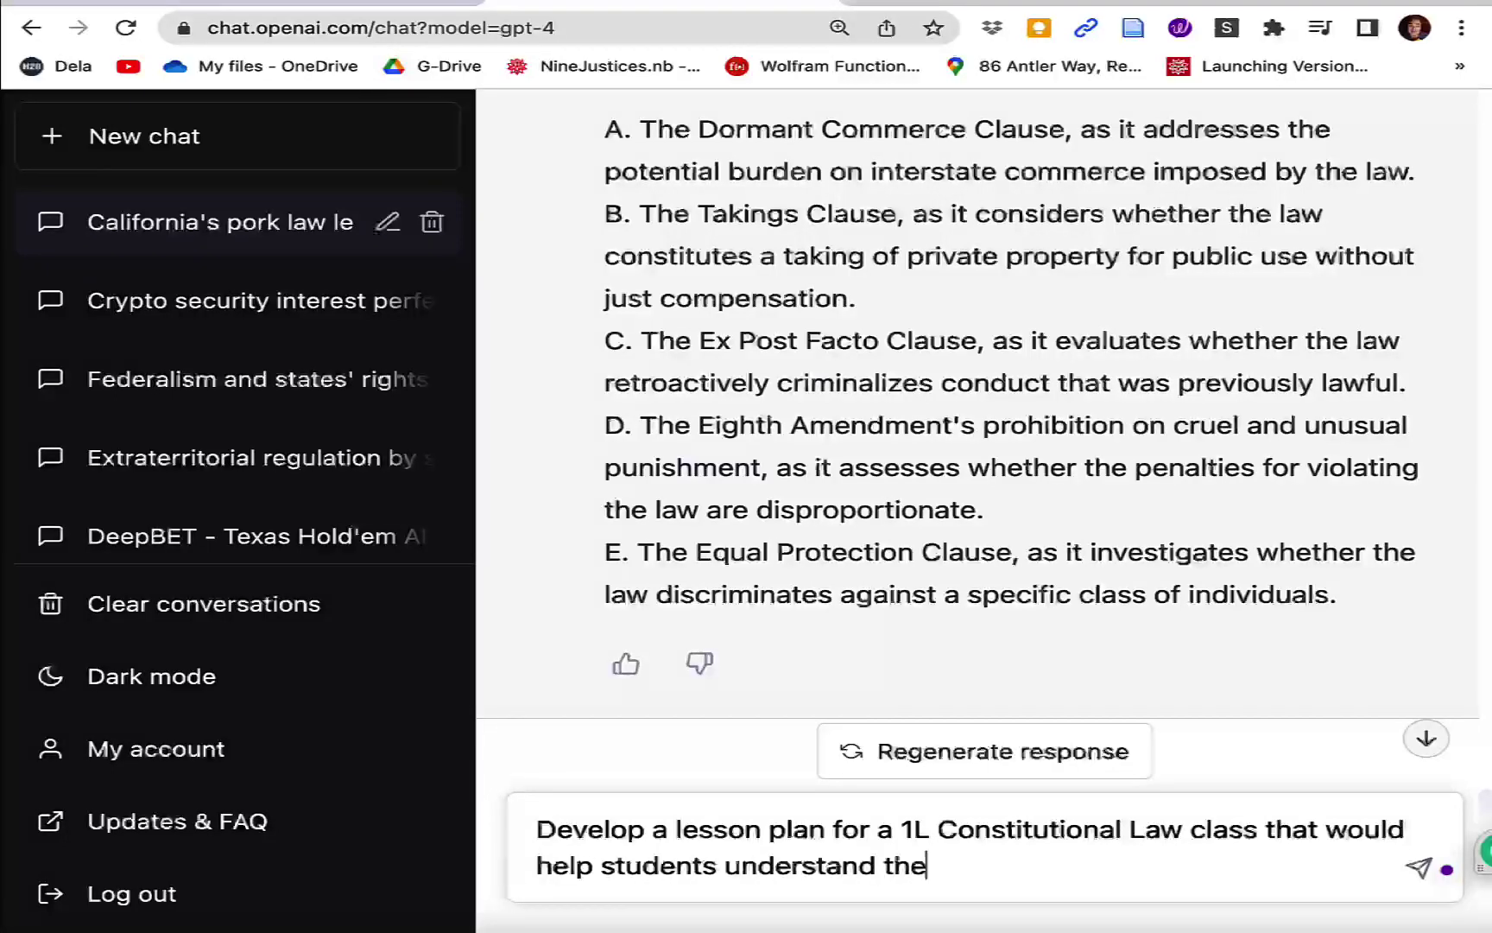
pyautogui.write('Cali')
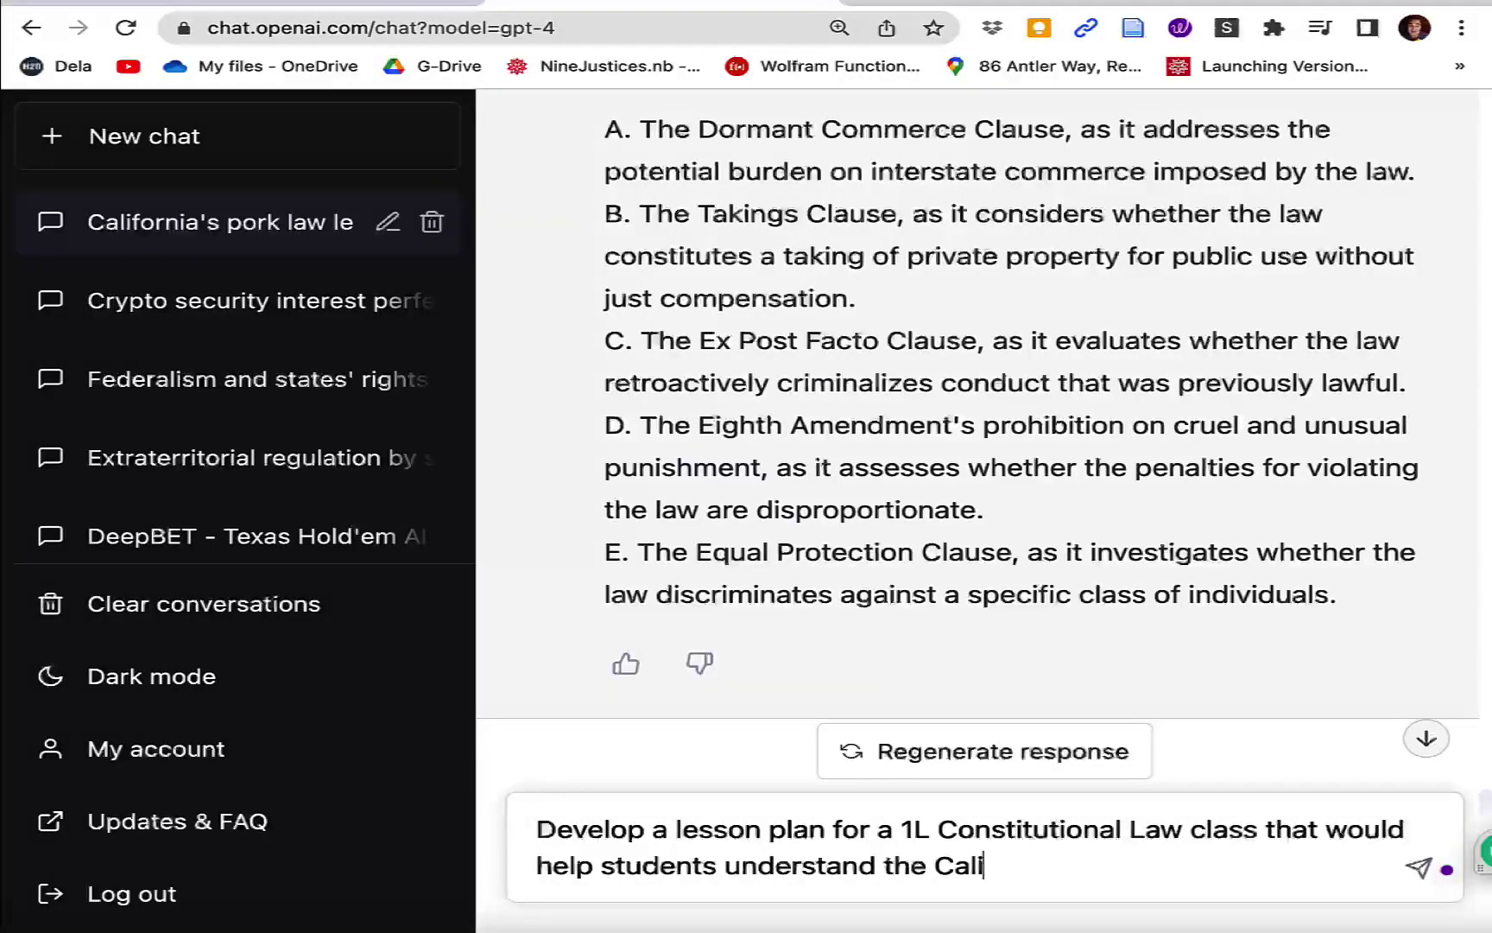
pyautogui.write('fornia law referenced above')
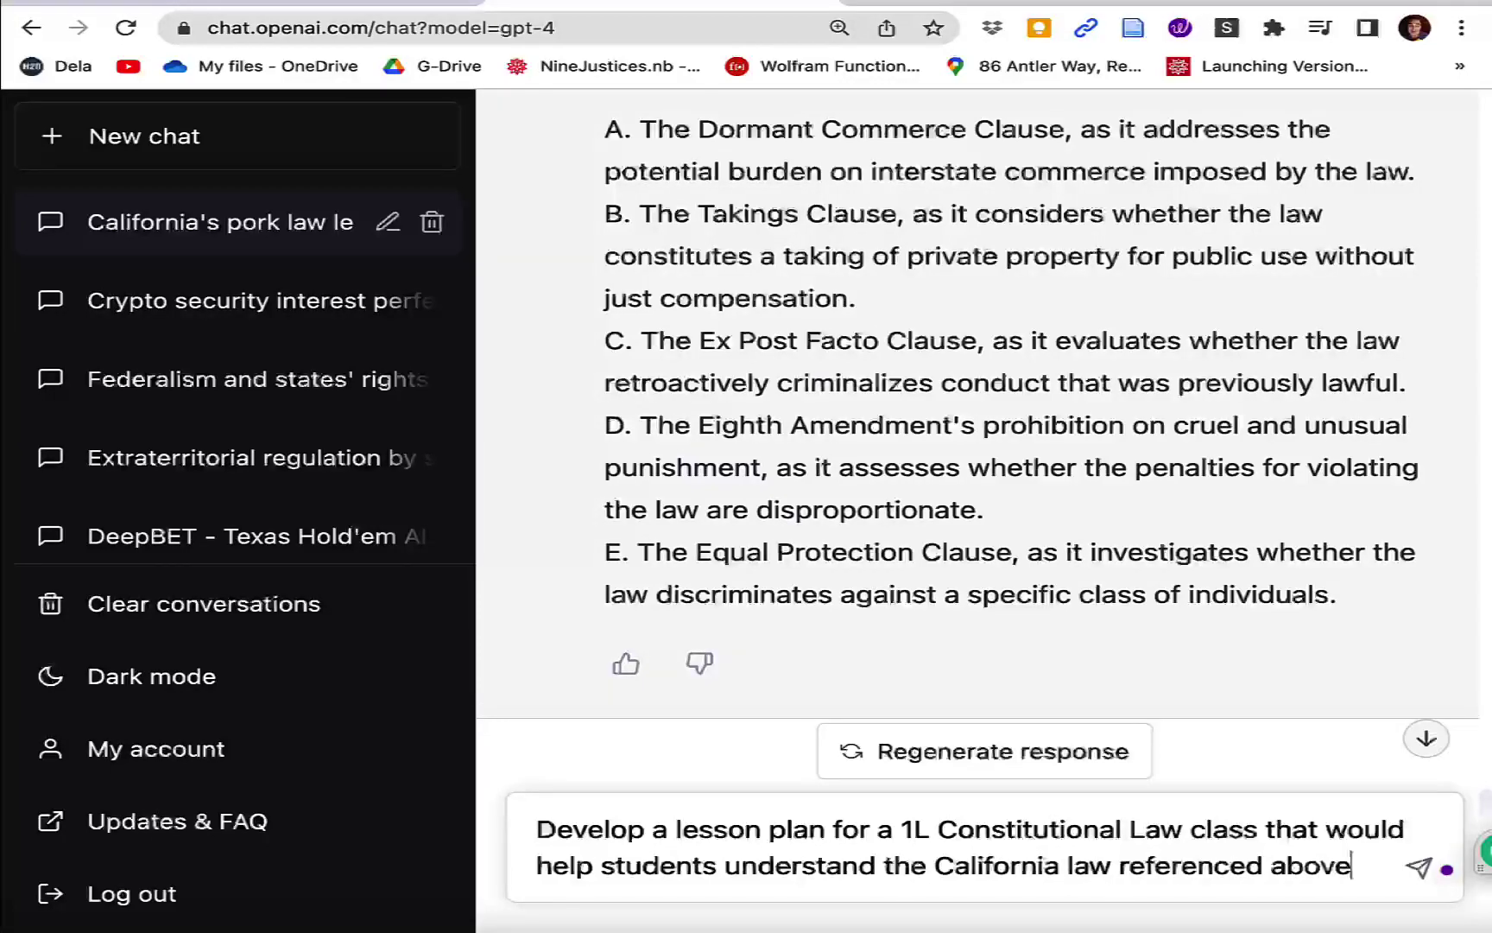
# Step: Extend the lesson plan prompt with ", making sure to provide the key precedents that would inform resolution of the case"
pyautogui.write(', making sure to pr')
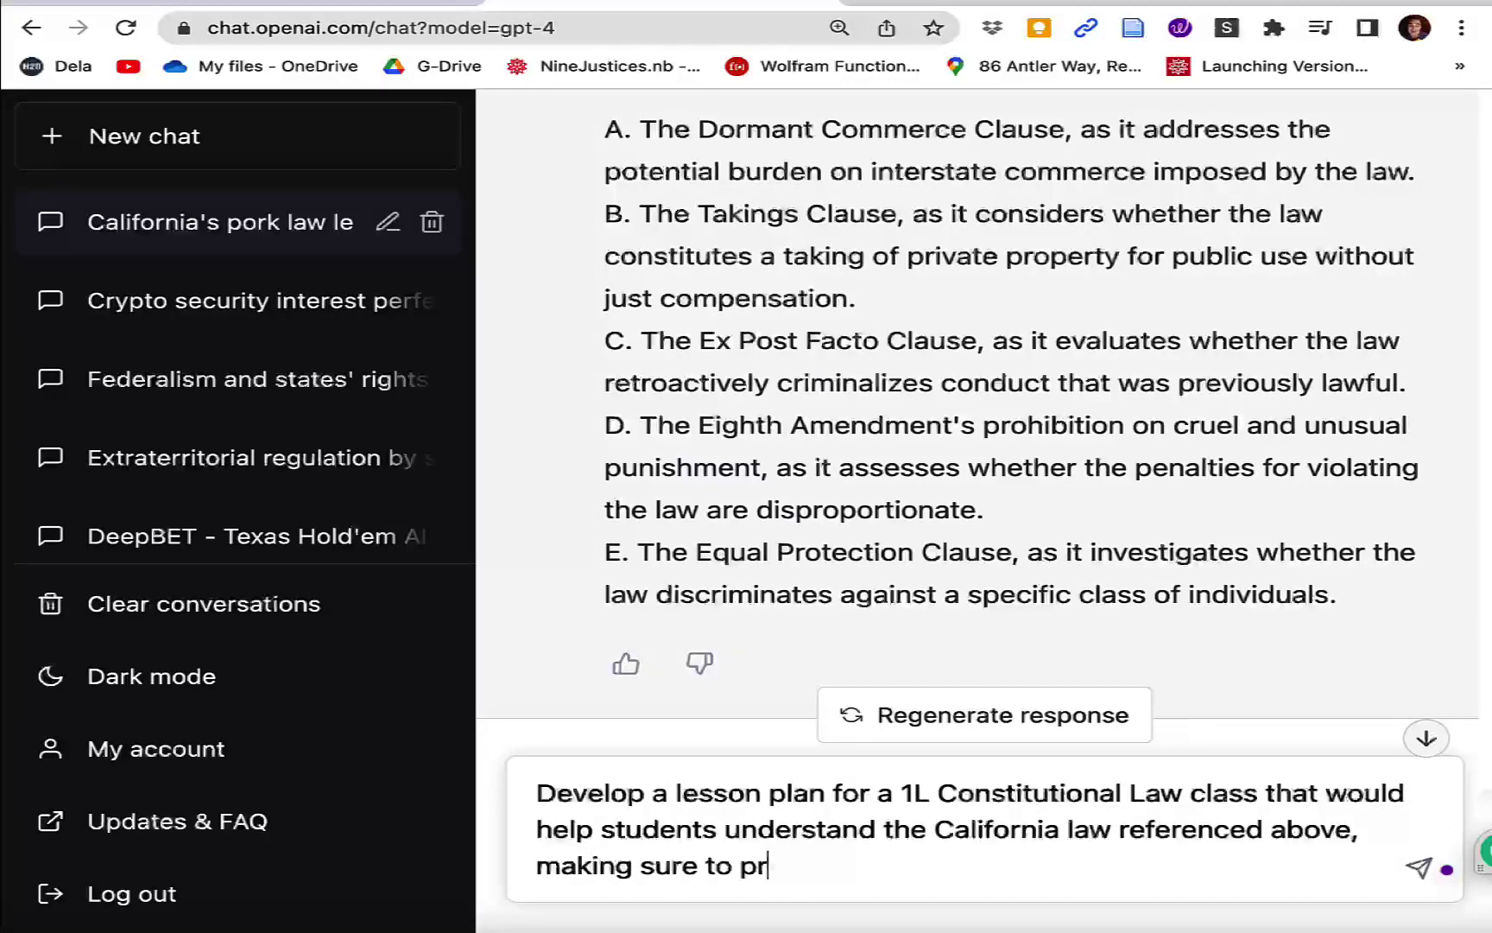
pyautogui.write('ovide the key p')
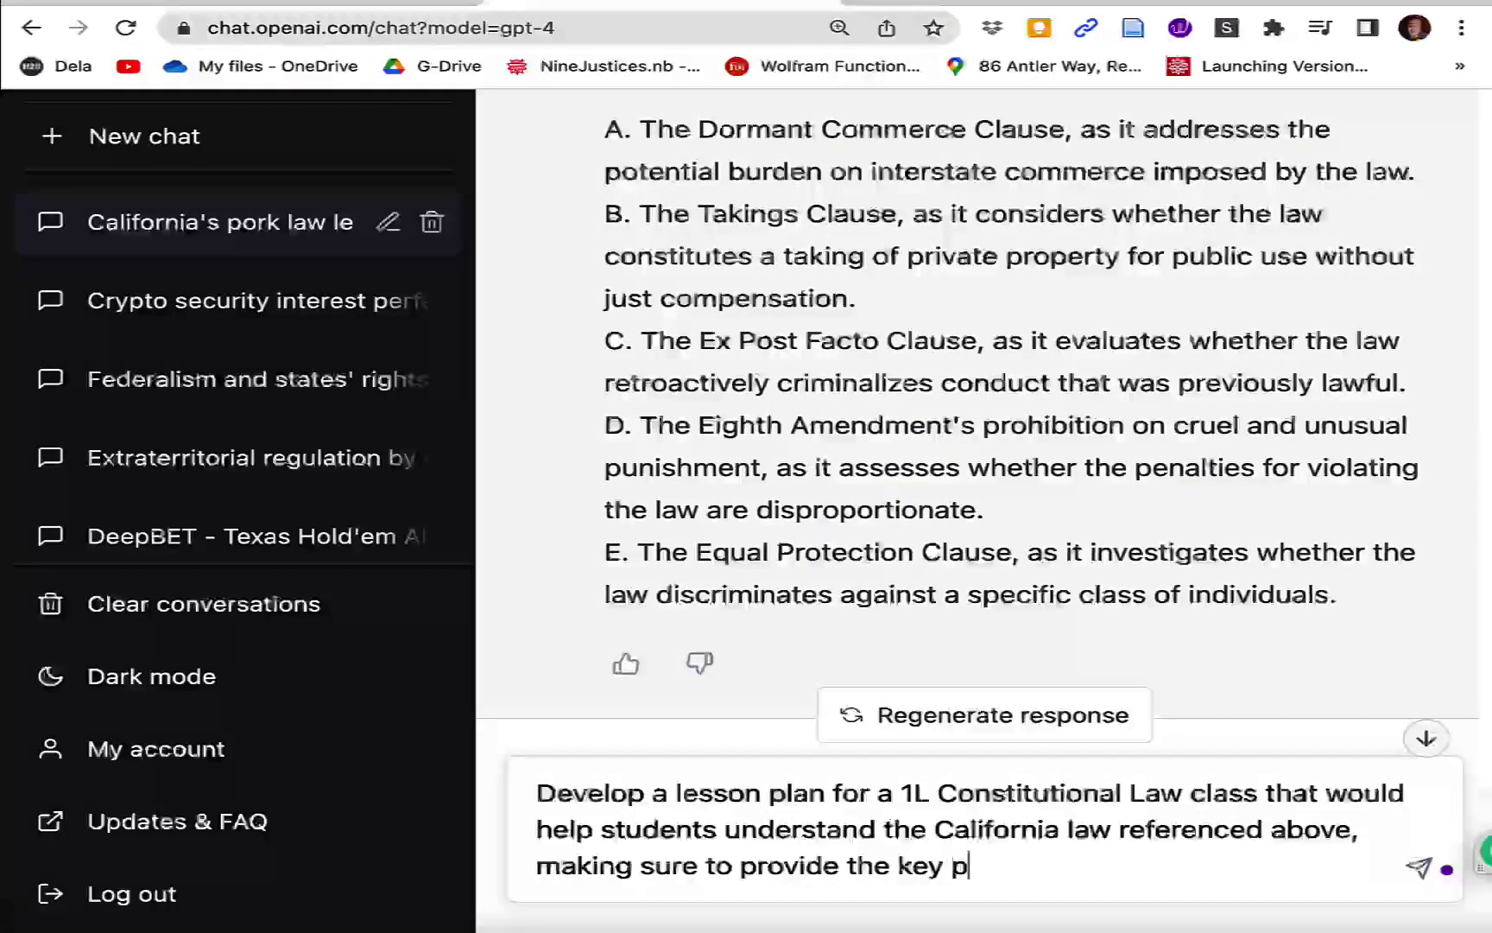
pyautogui.write('recedents that')
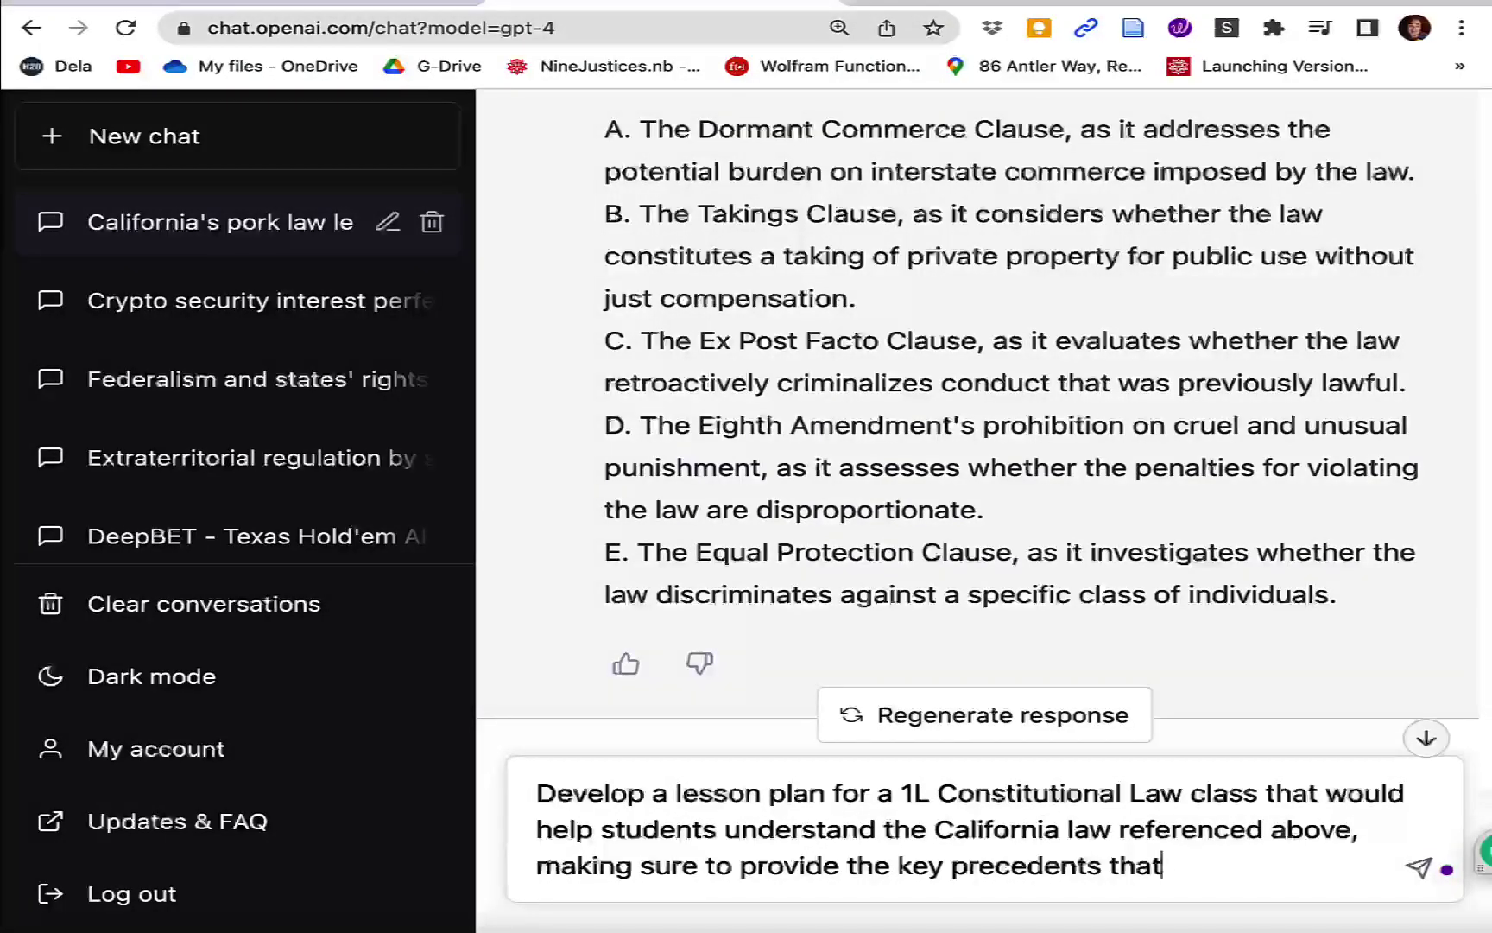
pyautogui.write(' would inform resolu')
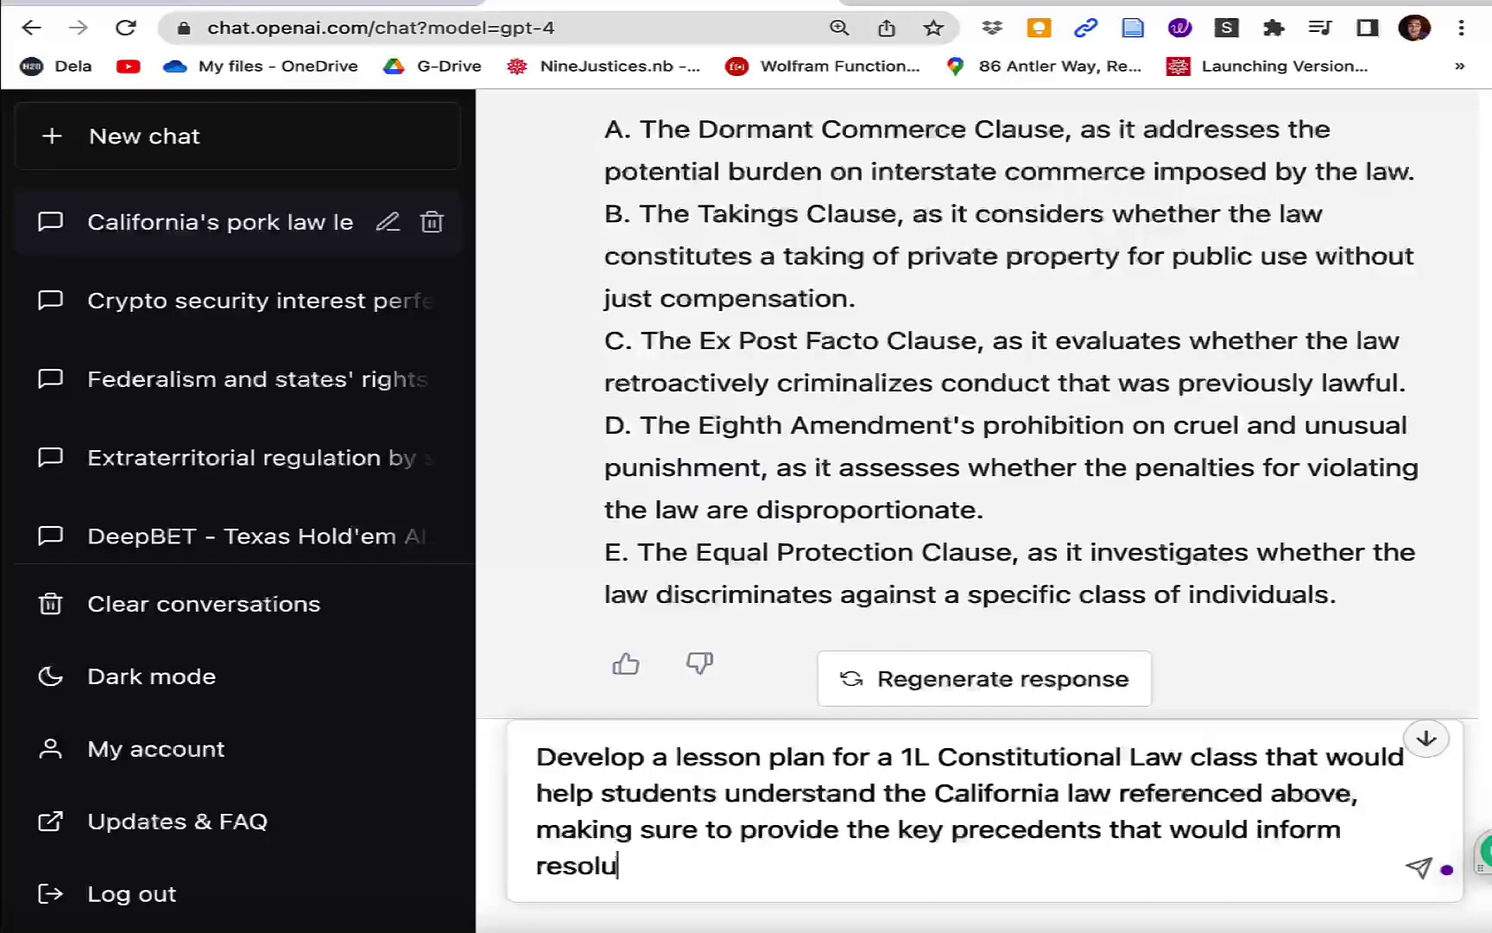
pyautogui.write('tion of the ca')
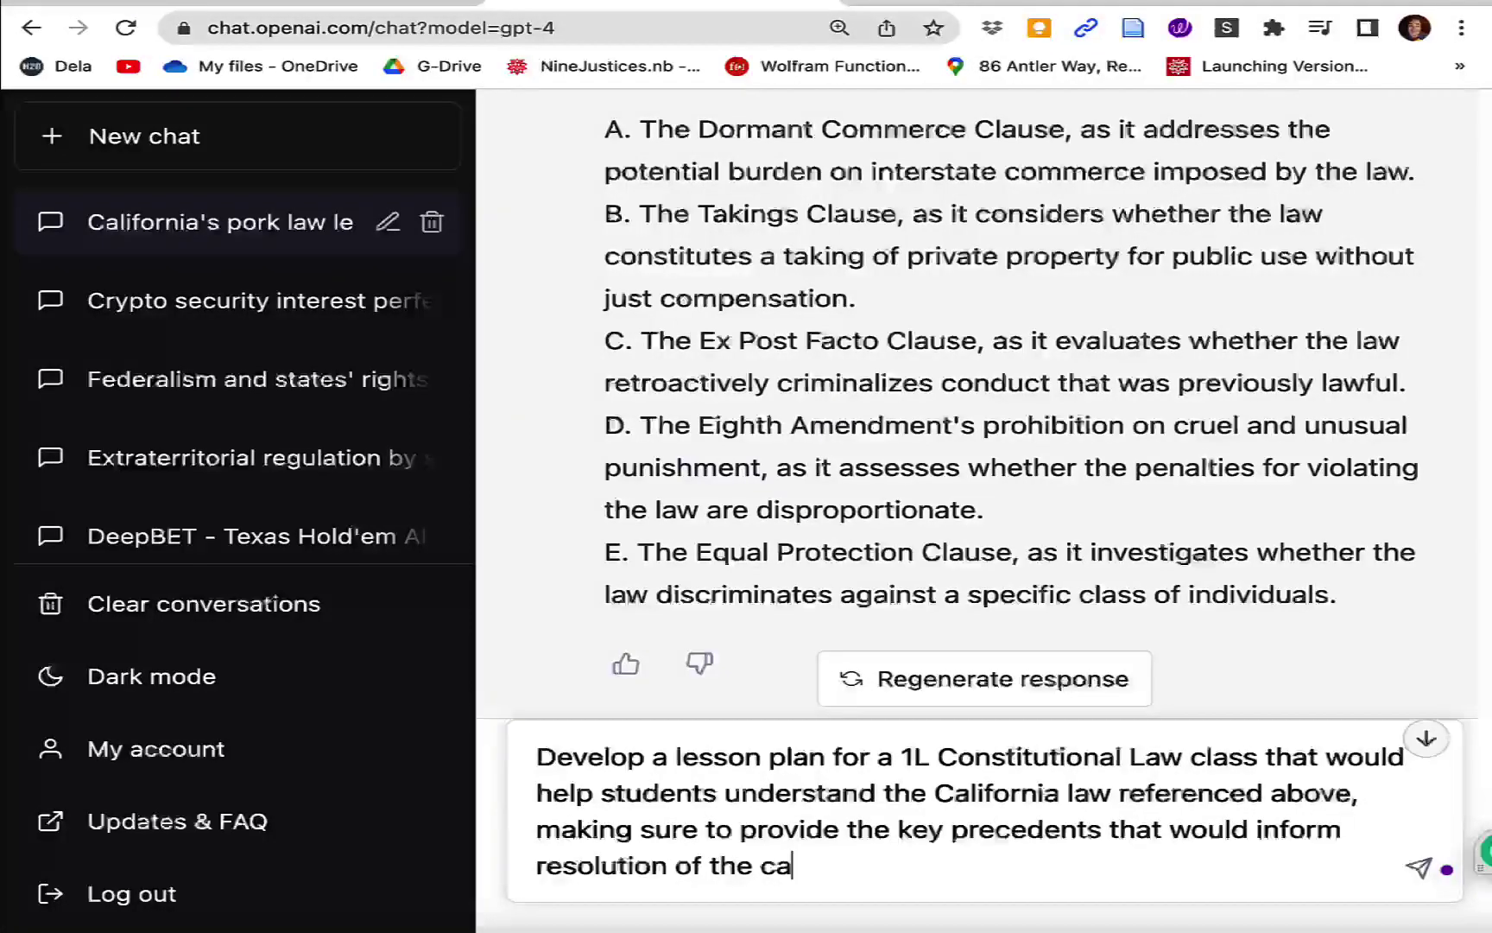
# Step: Finish the prompt with "If you have any creative exercises or activities for the students, please include." and submit it
pyautogui.write('se. If you ha')
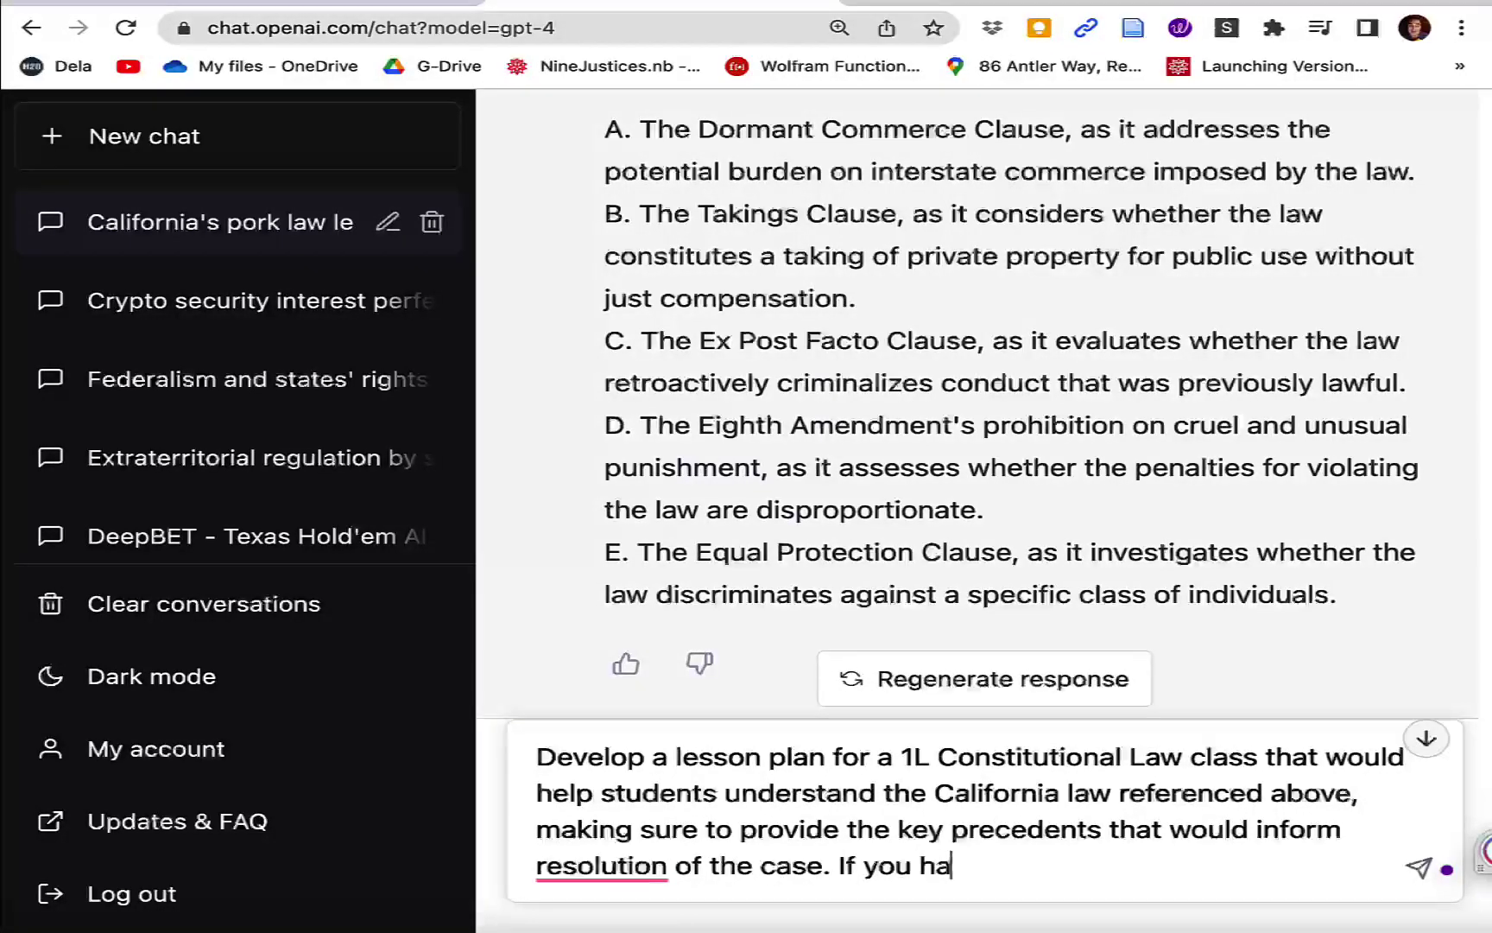
pyautogui.write('ve any creative')
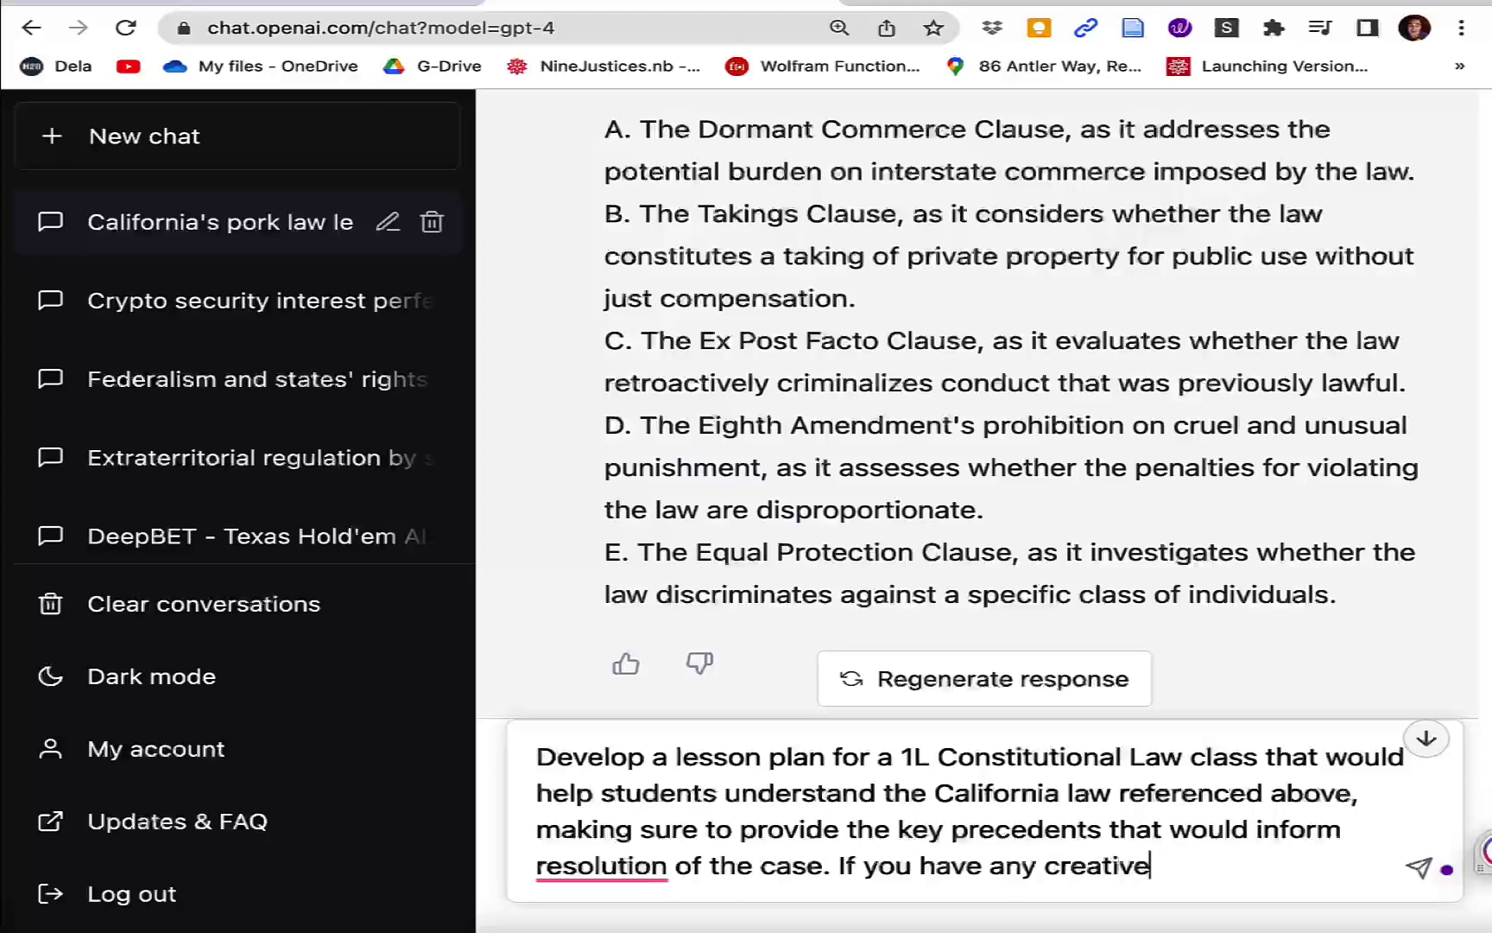
pyautogui.write(' exercises or a')
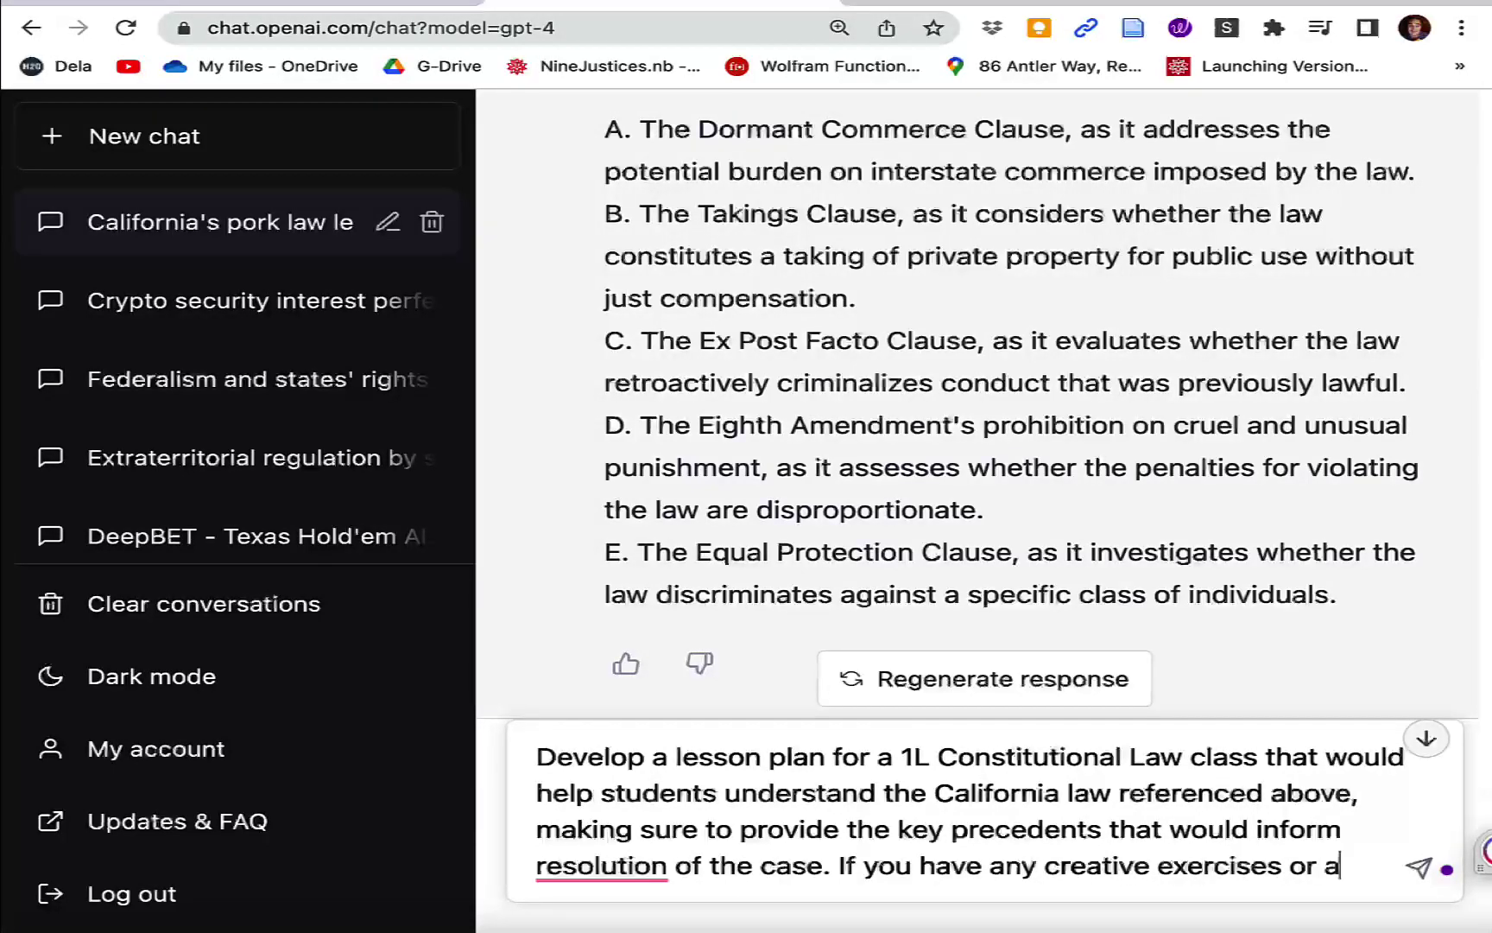
pyautogui.write('ctivities fo')
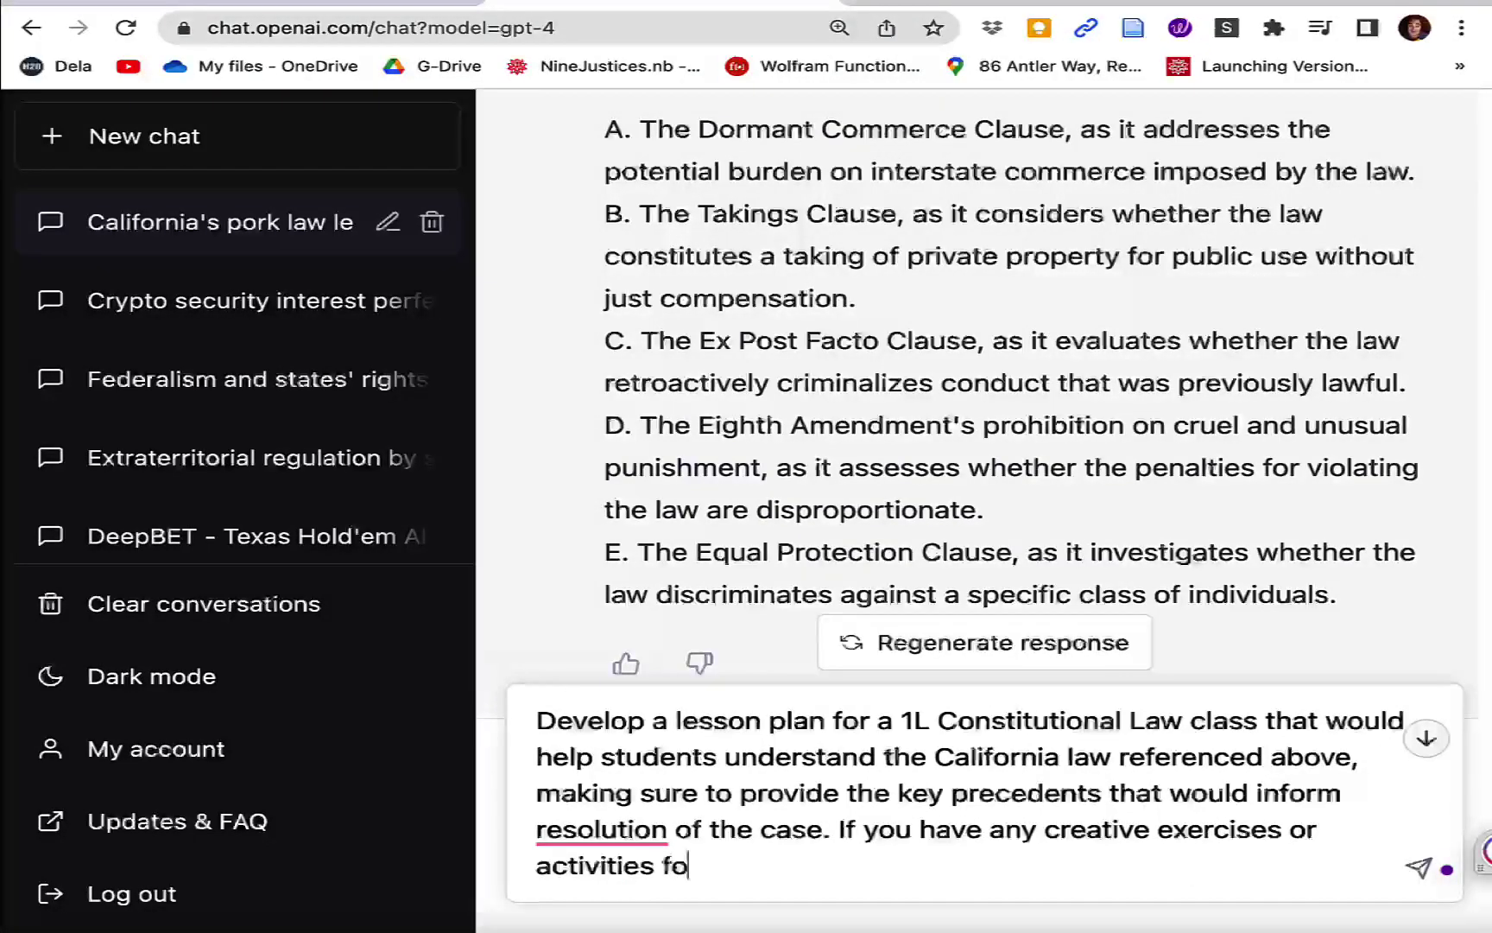
pyautogui.write('r the students, p')
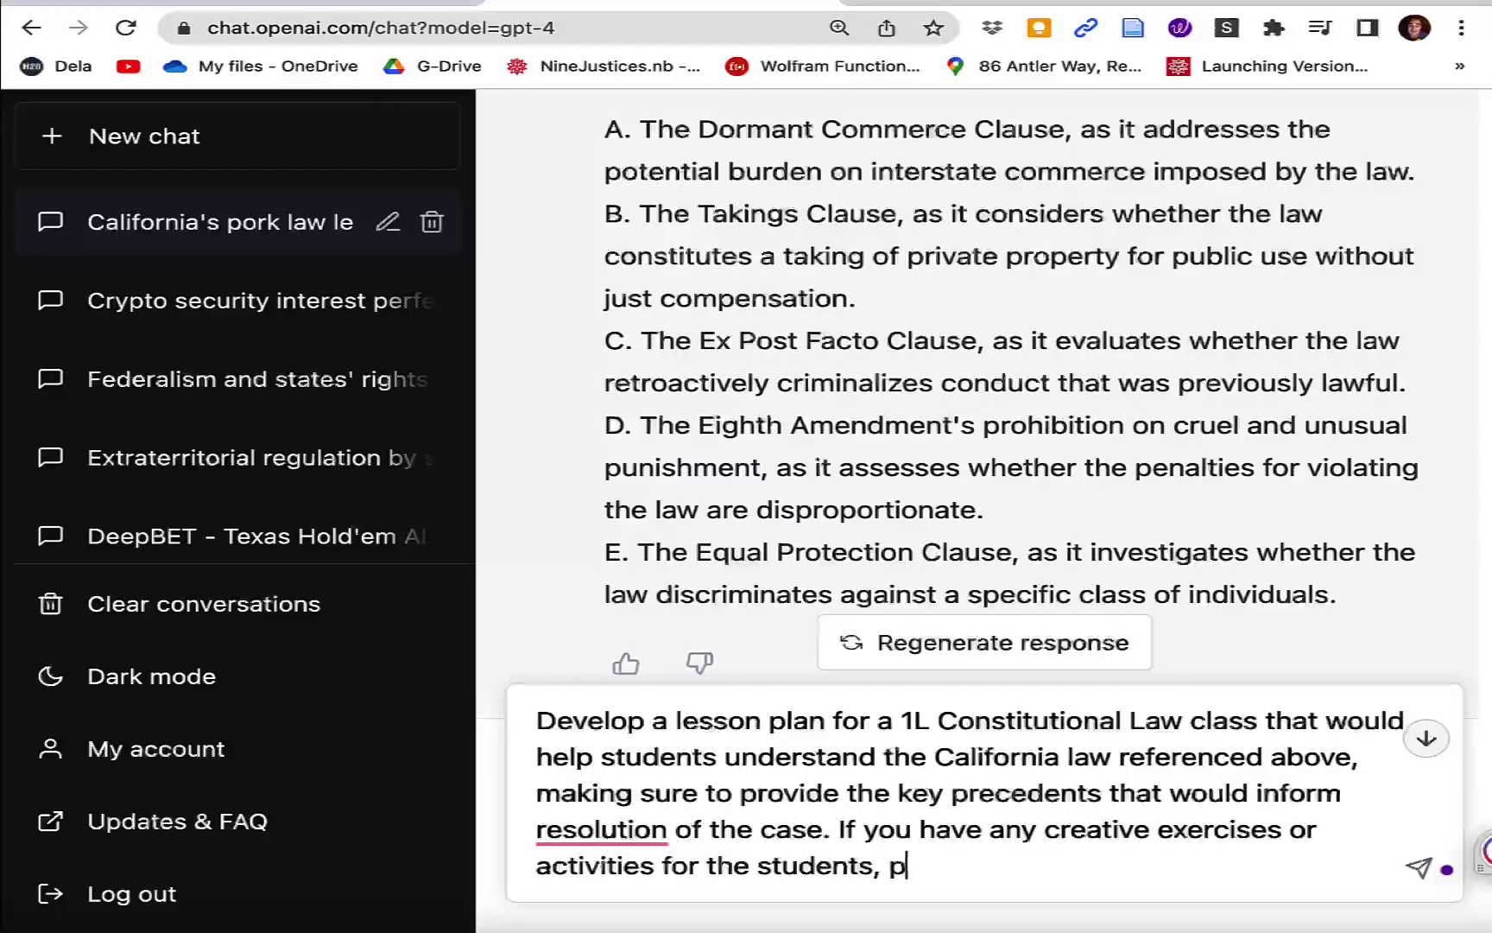
pyautogui.write('lease include.')
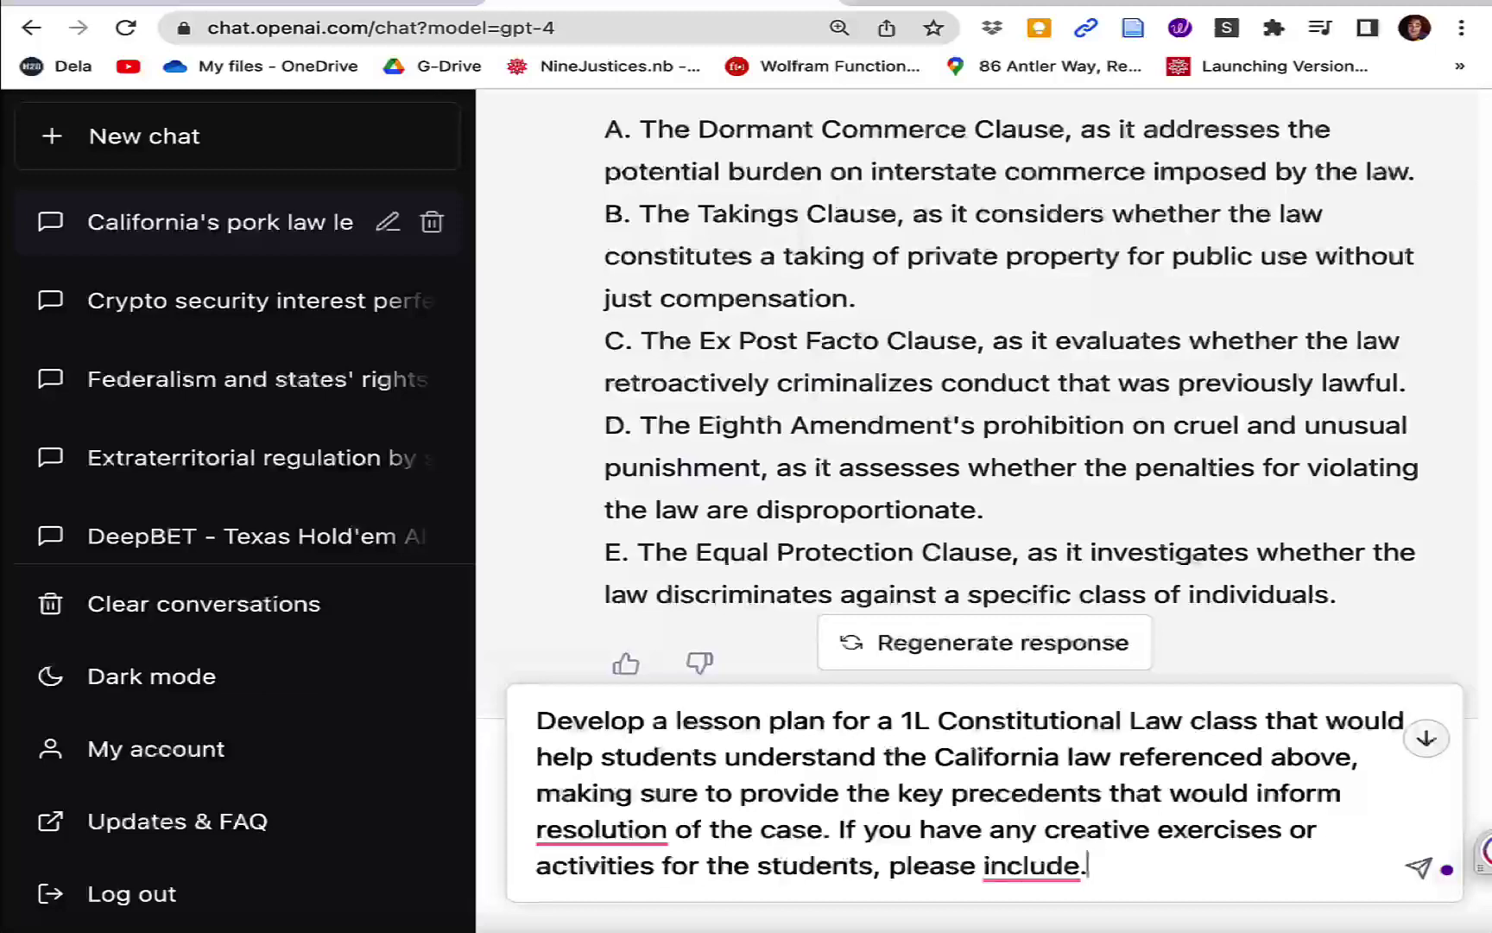
pyautogui.press('Return')
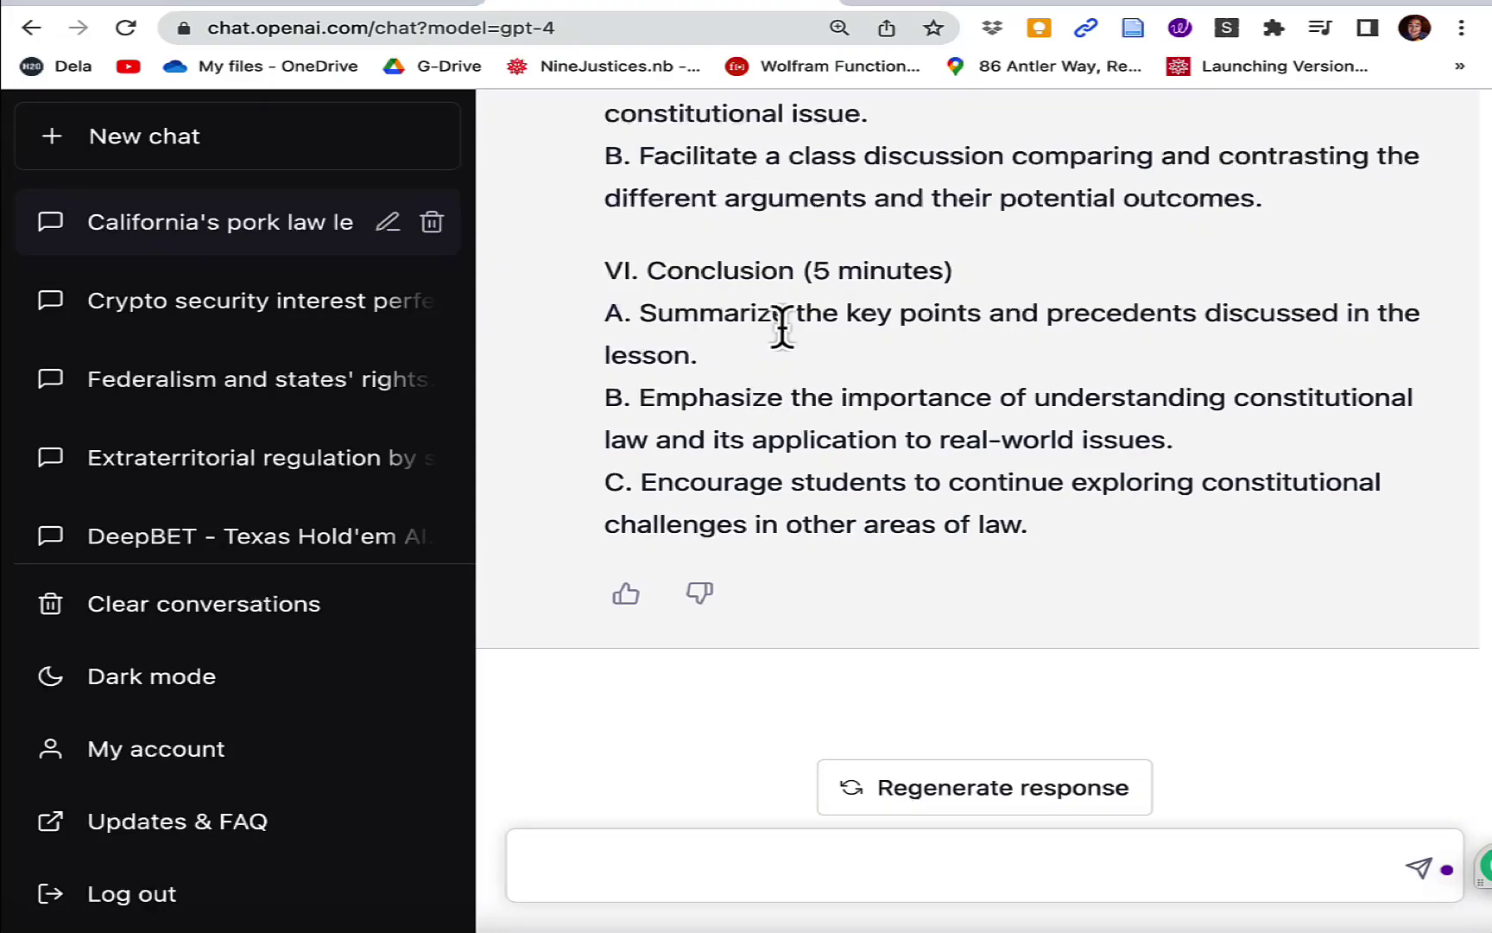
# Step: In a new GPT-4 chat, submit "Here is a copy of the table of contents of the Federal Meat Inspection Act. Summarize the provisions of the law." with the copied contents
pyautogui.click(941, 1)
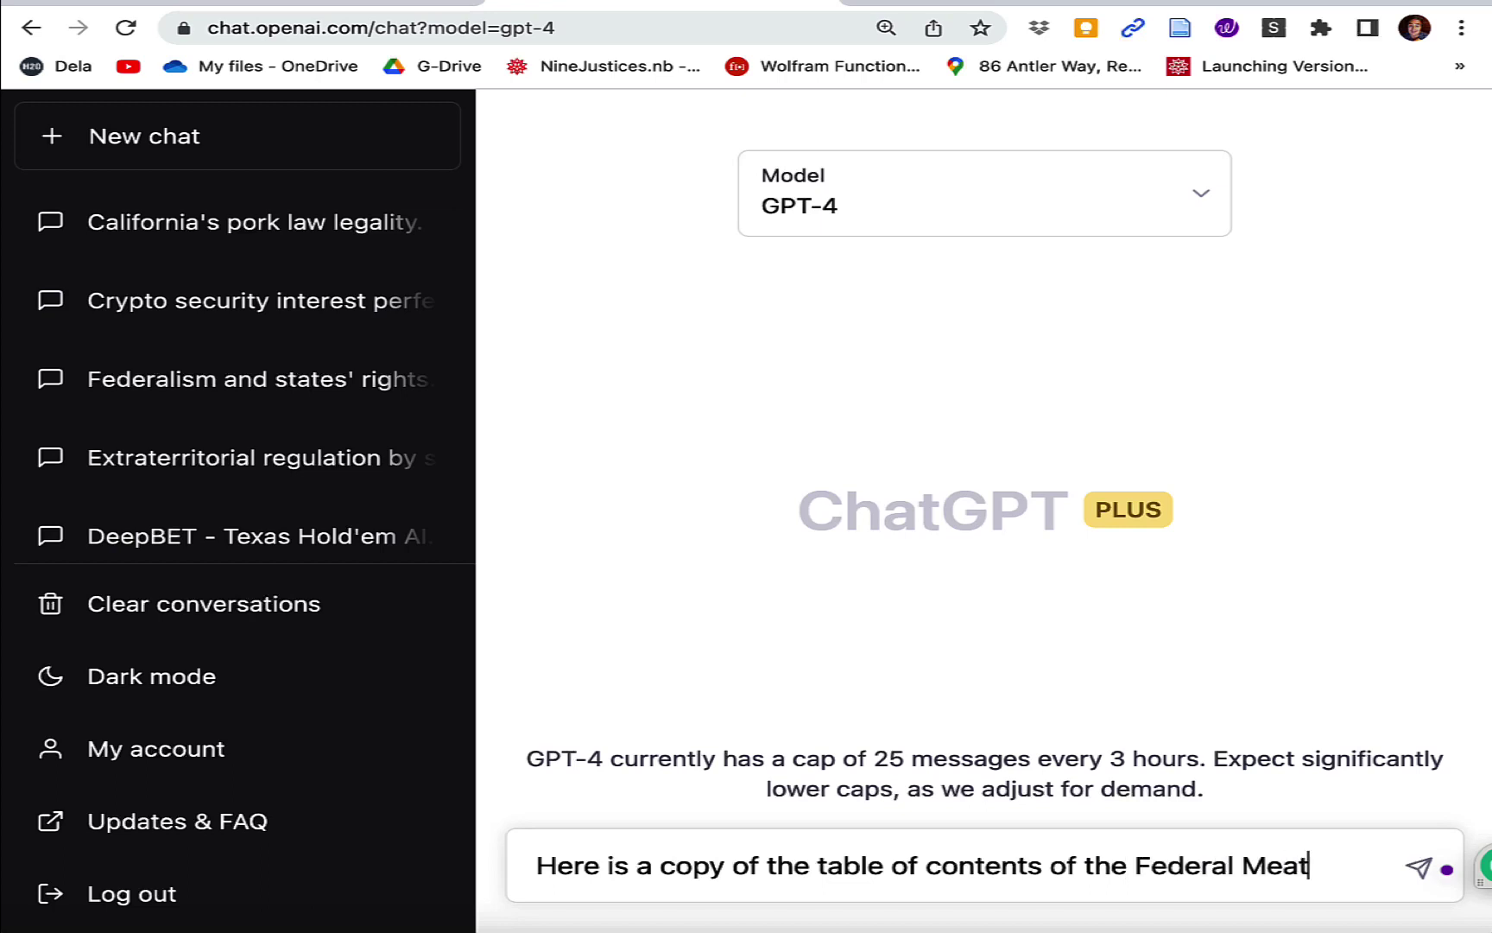
pyautogui.write('ection Act. Summarize the provisions of the law.')
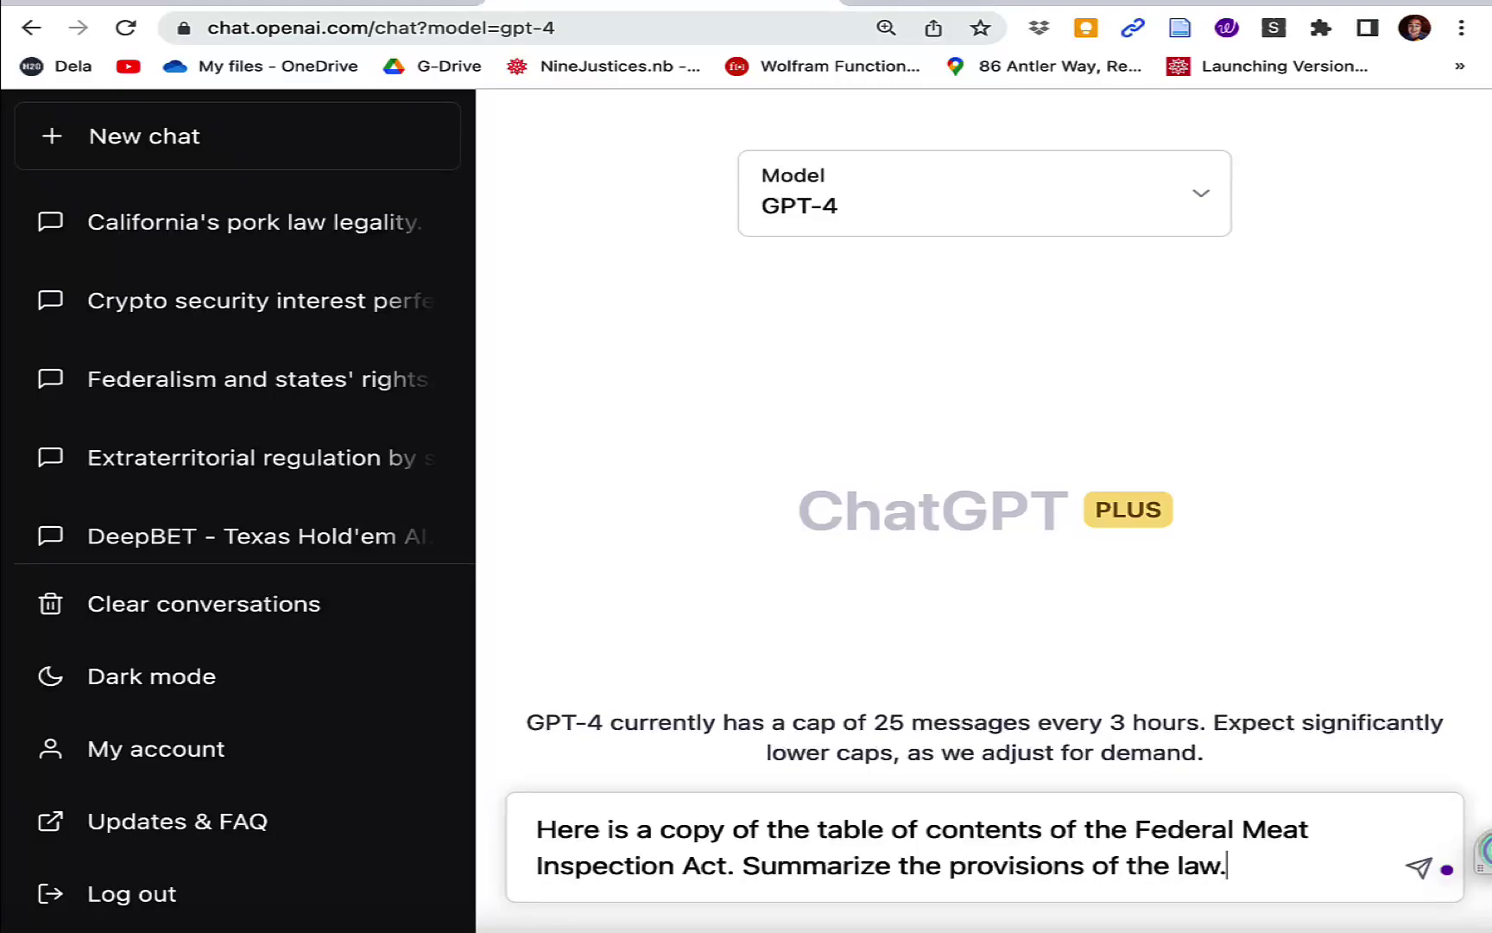
pyautogui.press('super+v')
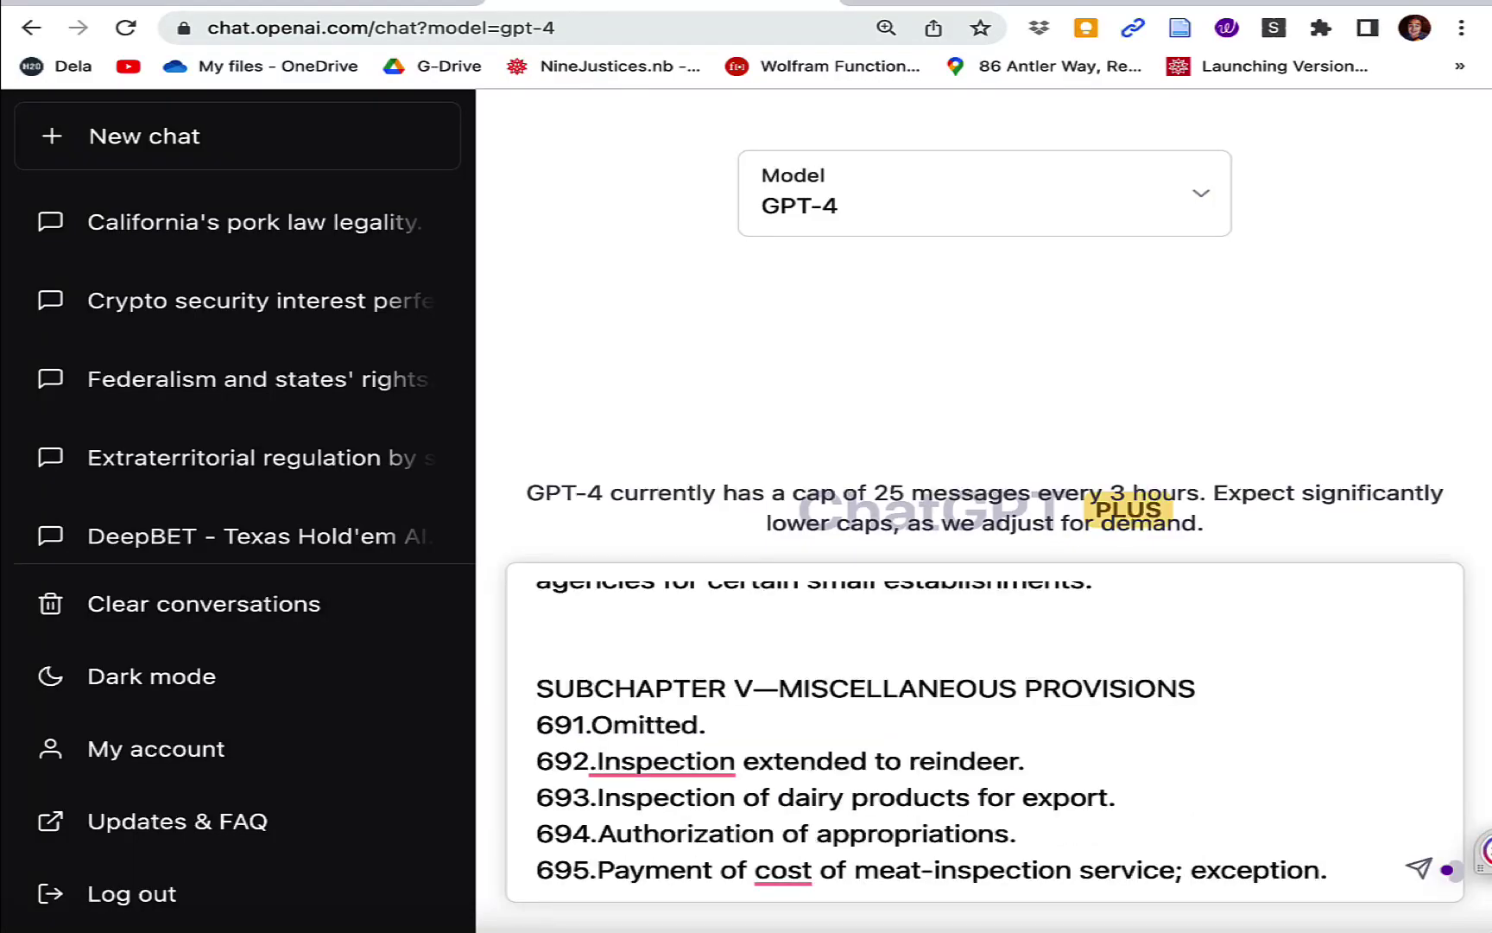
pyautogui.press('Return')
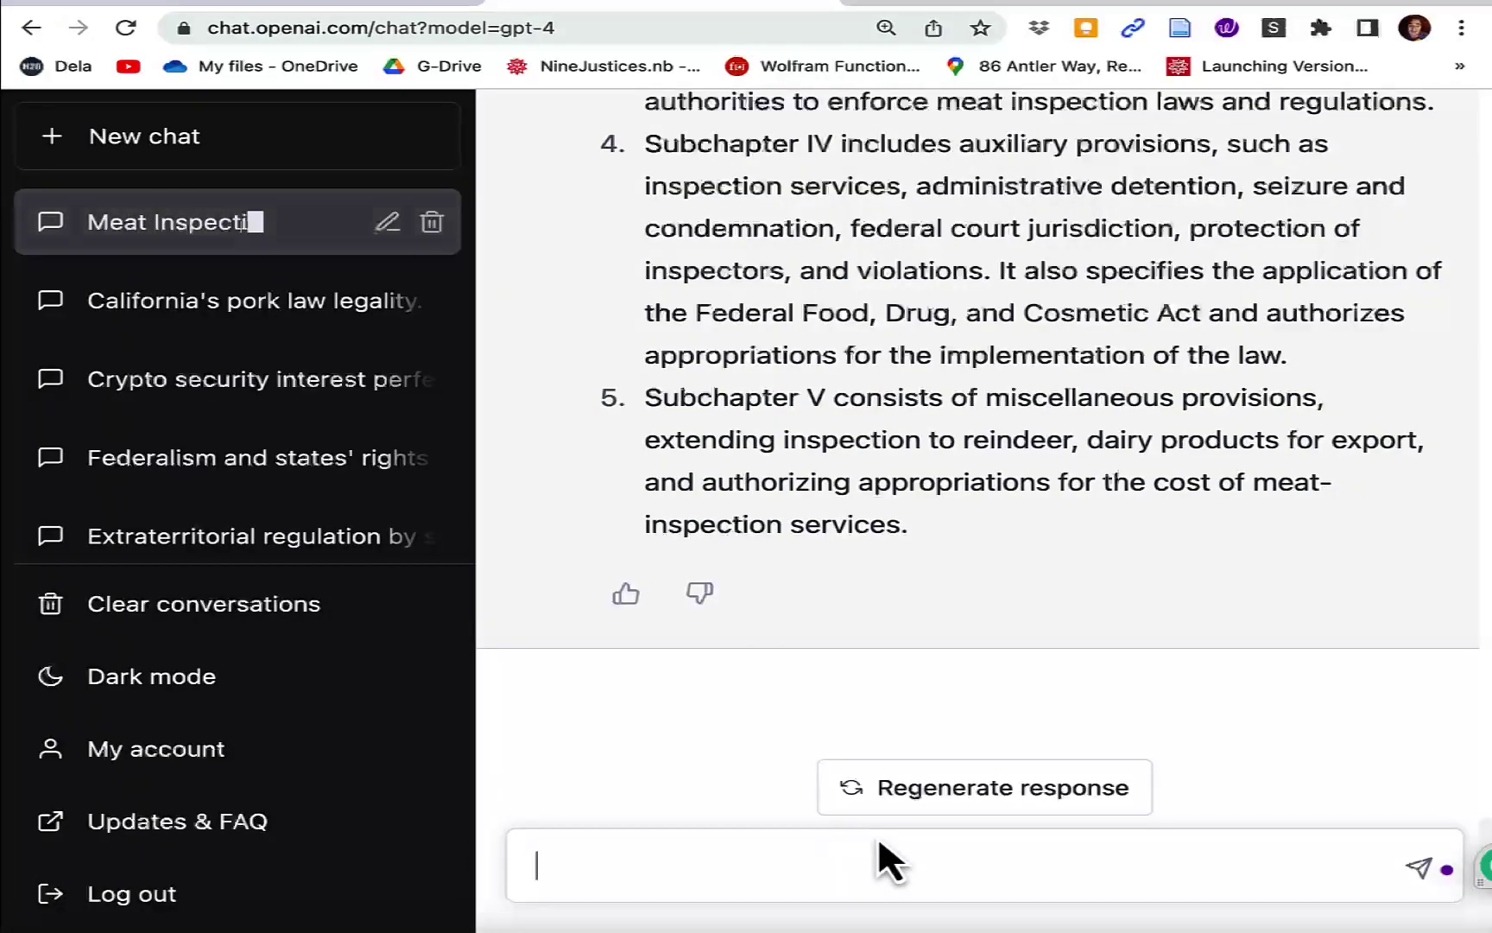
# Step: Begin a follow-up question with "What section of the statute would most likely address federal preemption of"
pyautogui.write('I')
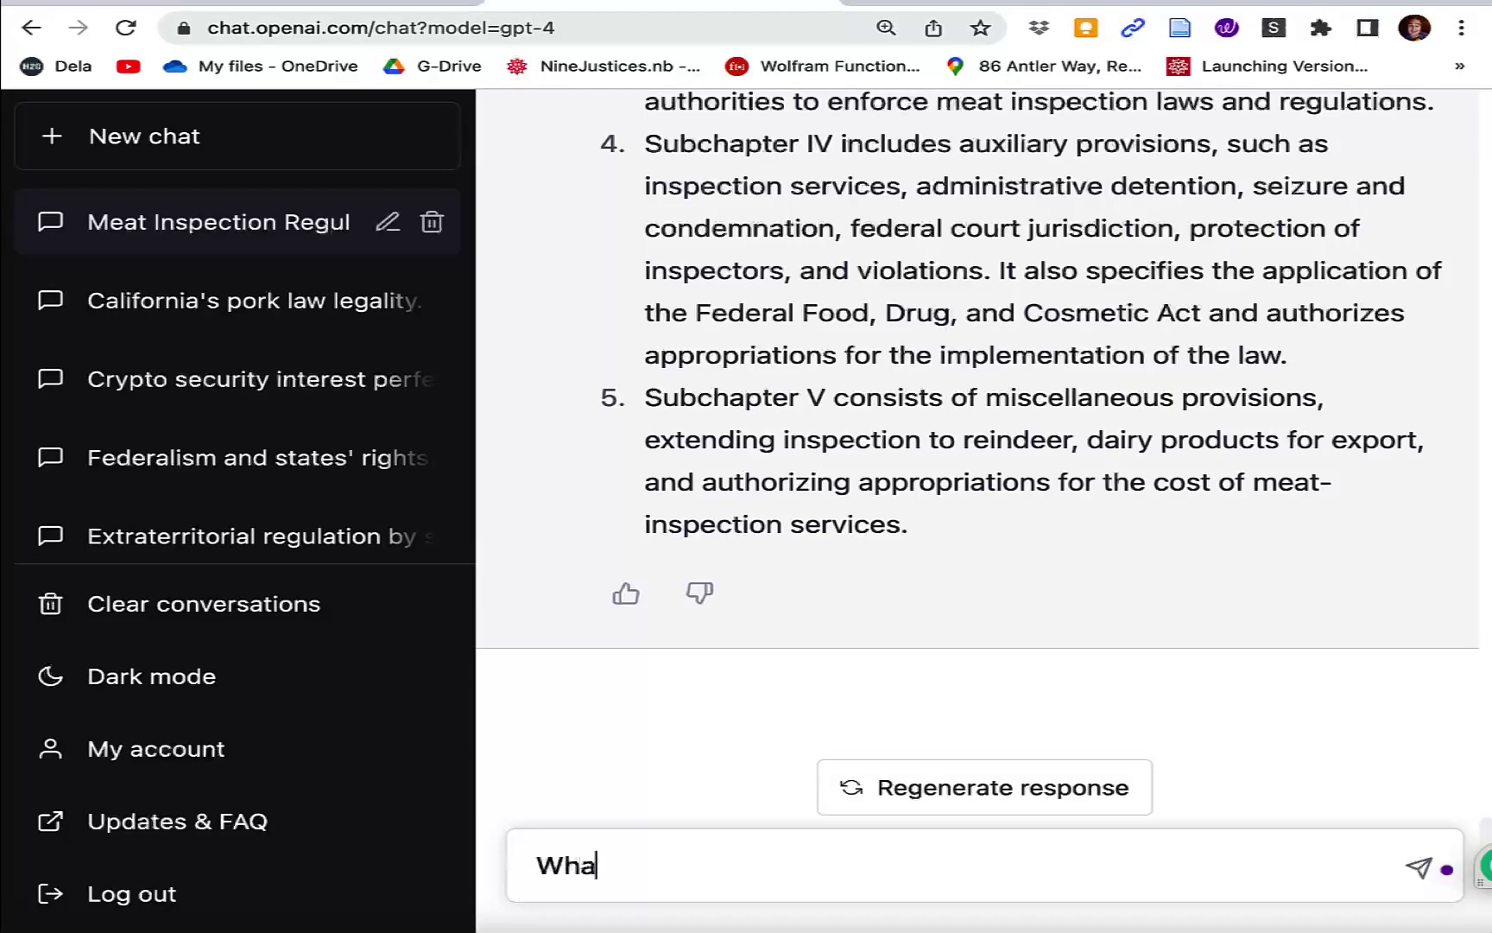
pyautogui.write('hat section of the stat')
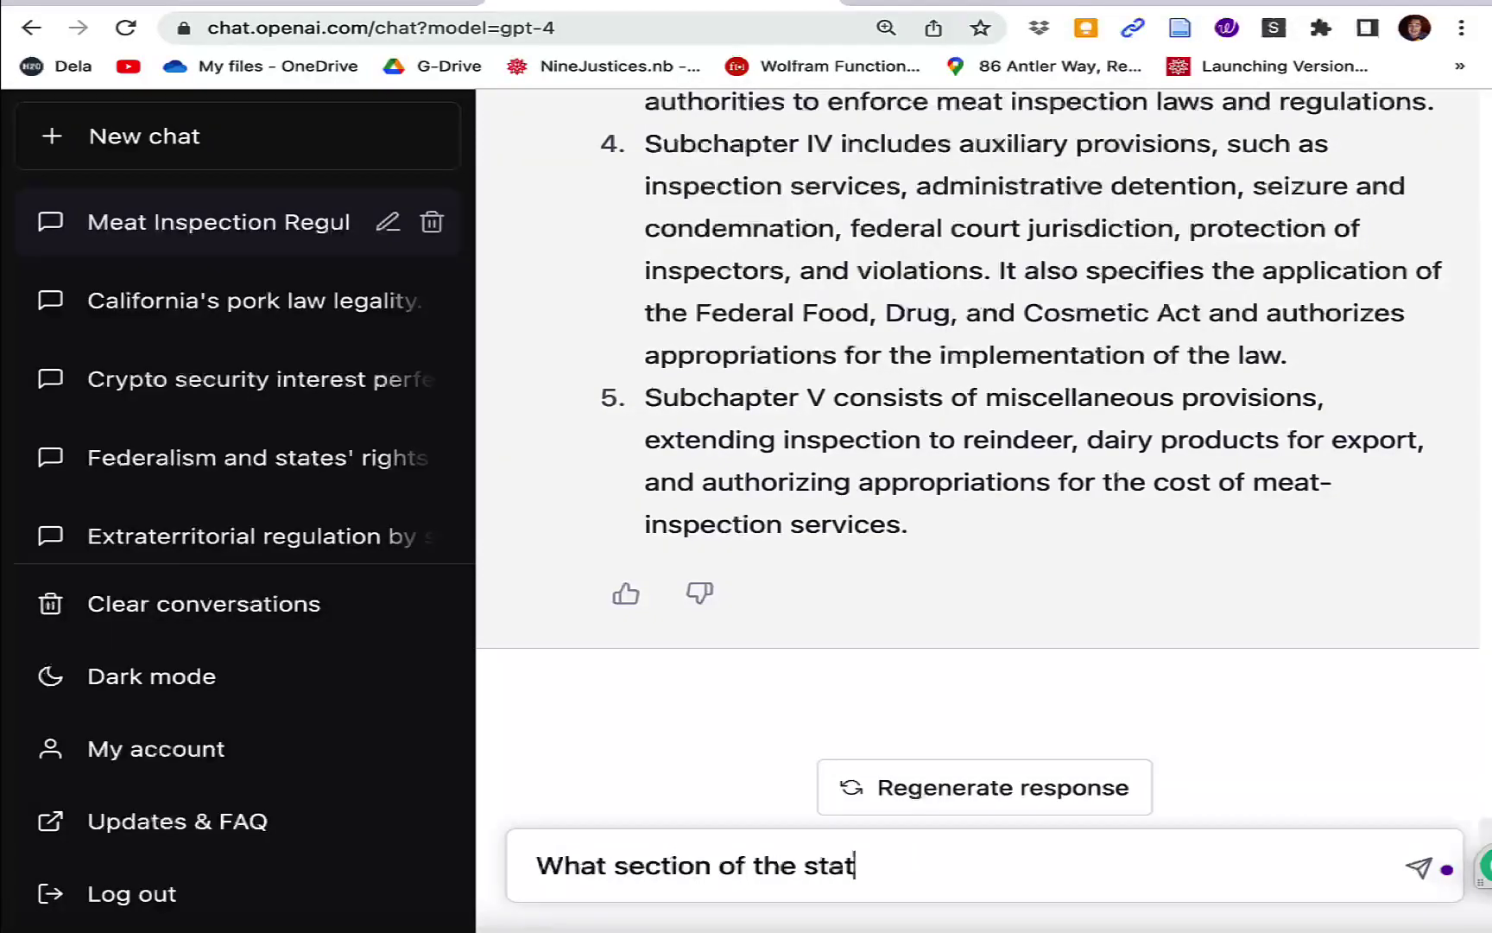
pyautogui.write('ute would most likel')
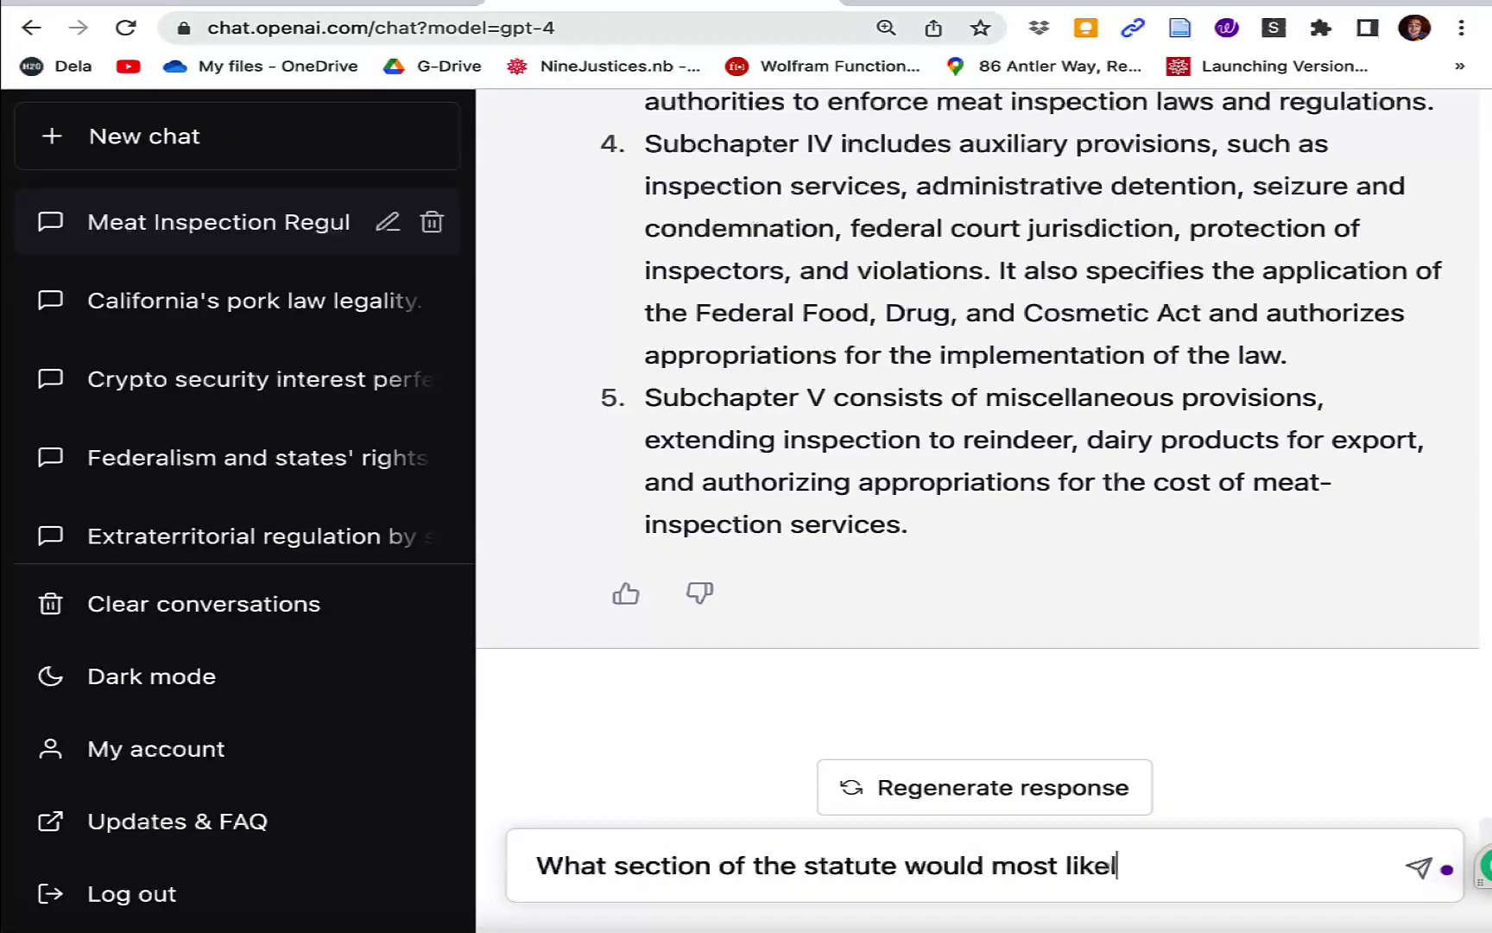
pyautogui.write('y address fede')
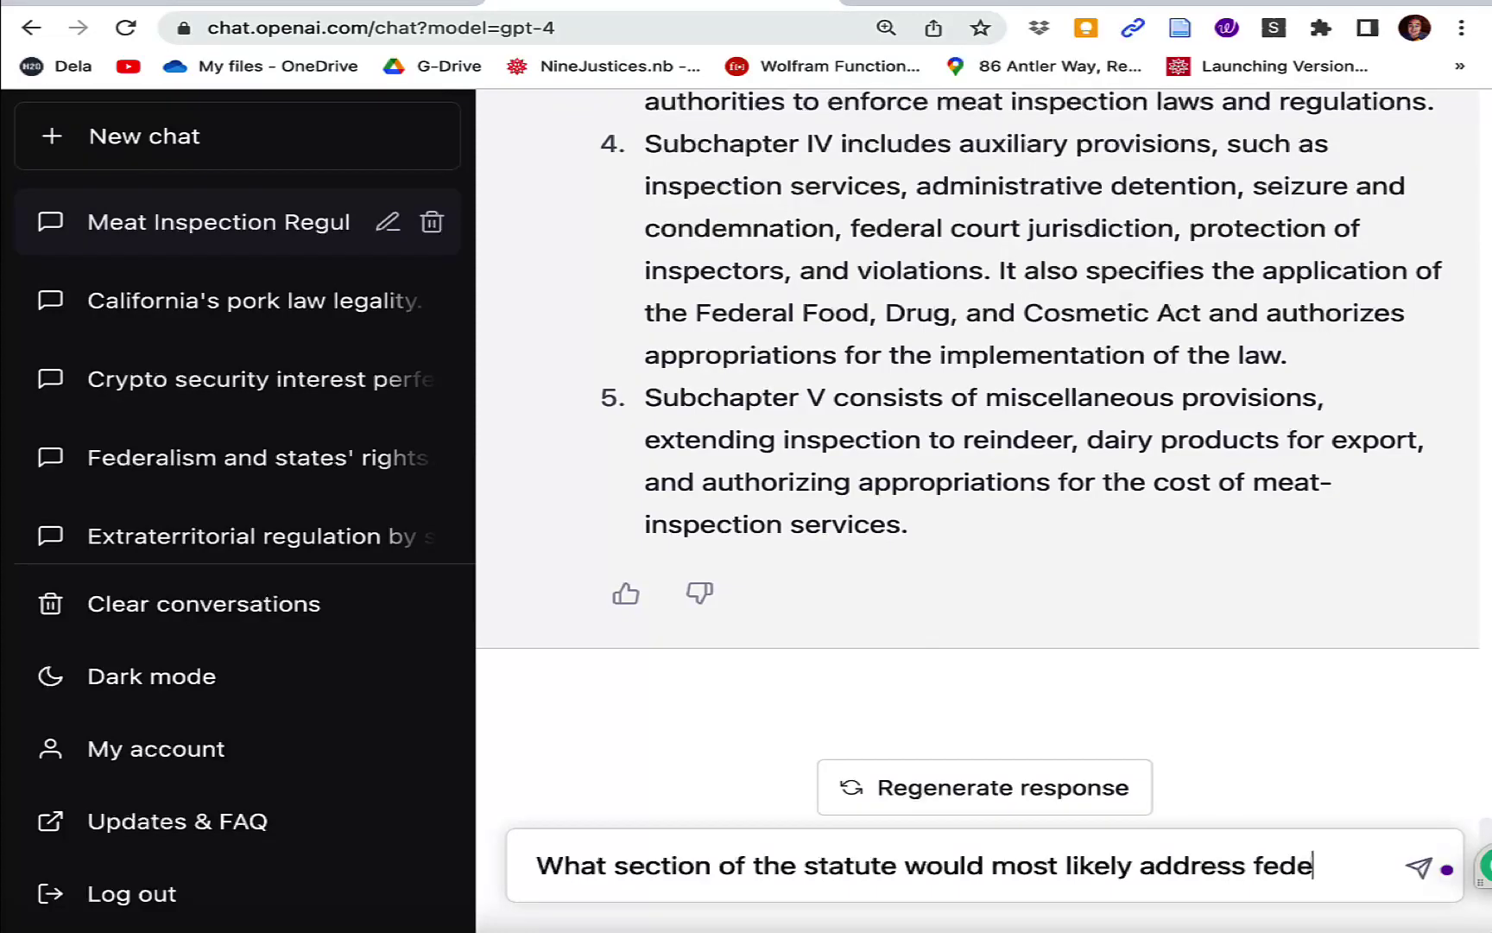
pyautogui.write('ral preempton of')
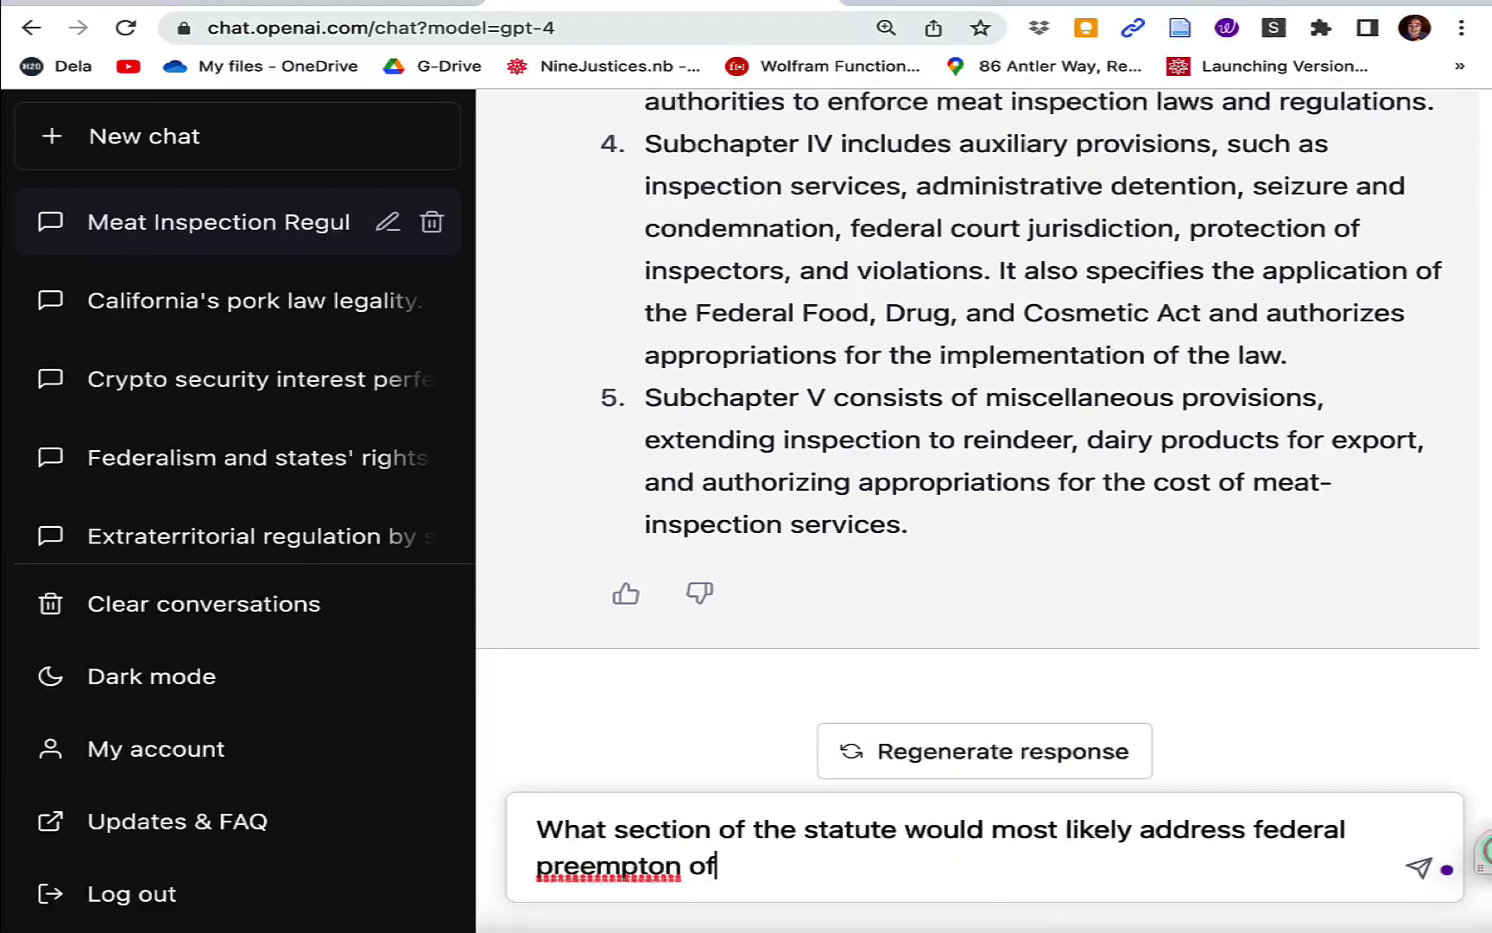
pyautogui.press('BackSpace')
pyautogui.press('BackSpace')
pyautogui.press('BackSpace')
pyautogui.press('BackSpace')
pyautogui.press('BackSpace')
pyautogui.write('ion of')
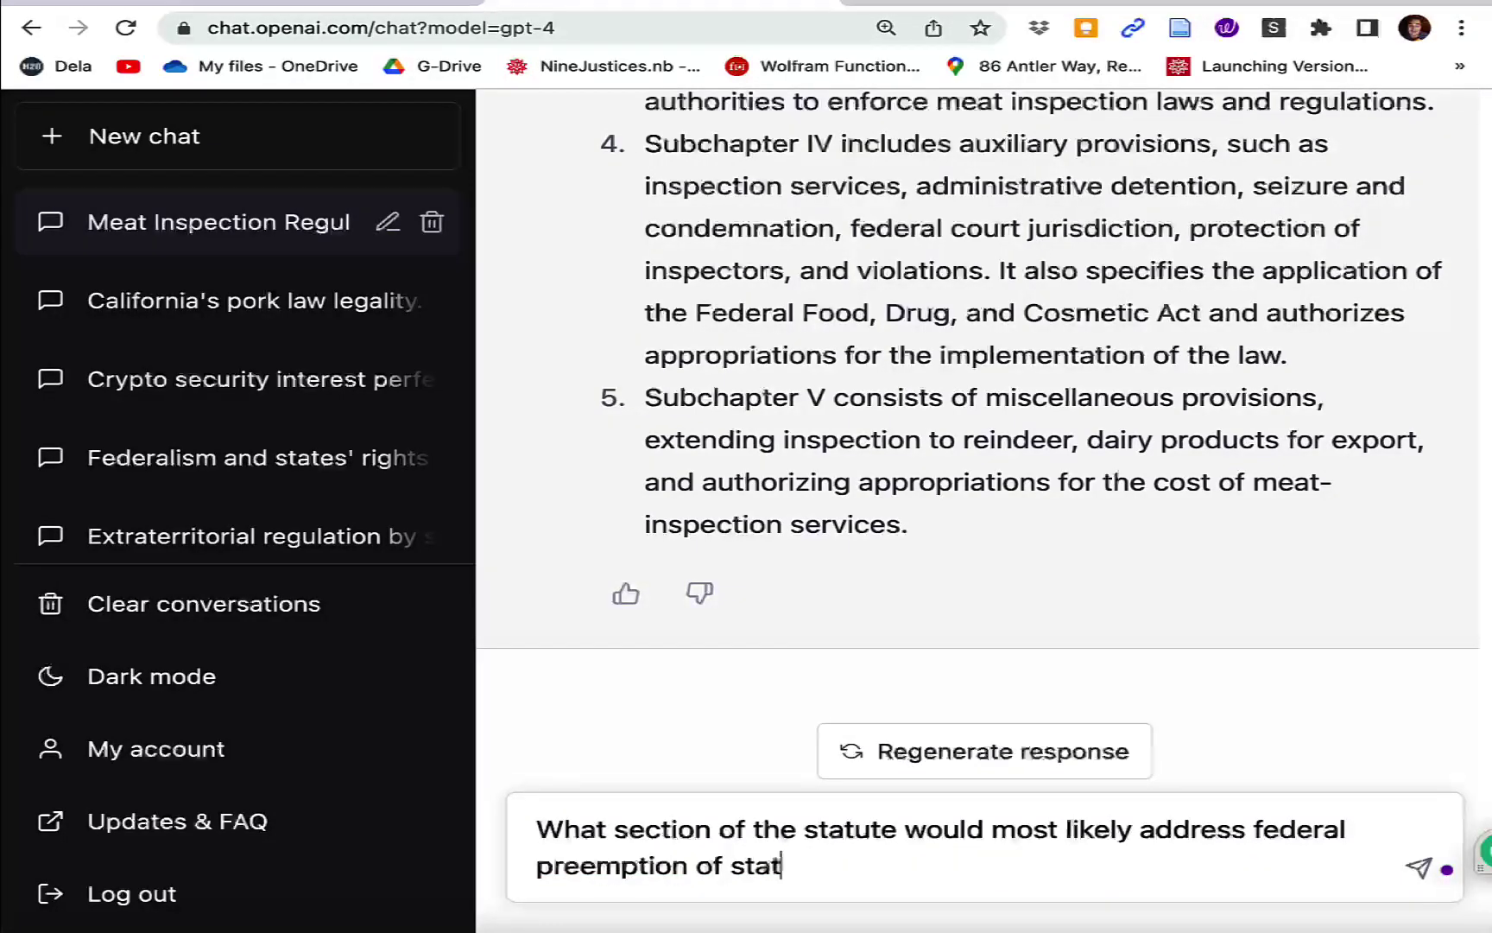
# Step: Continue the preemption question with "state laws when it comes to rais"
pyautogui.write(' state laws when it comes')
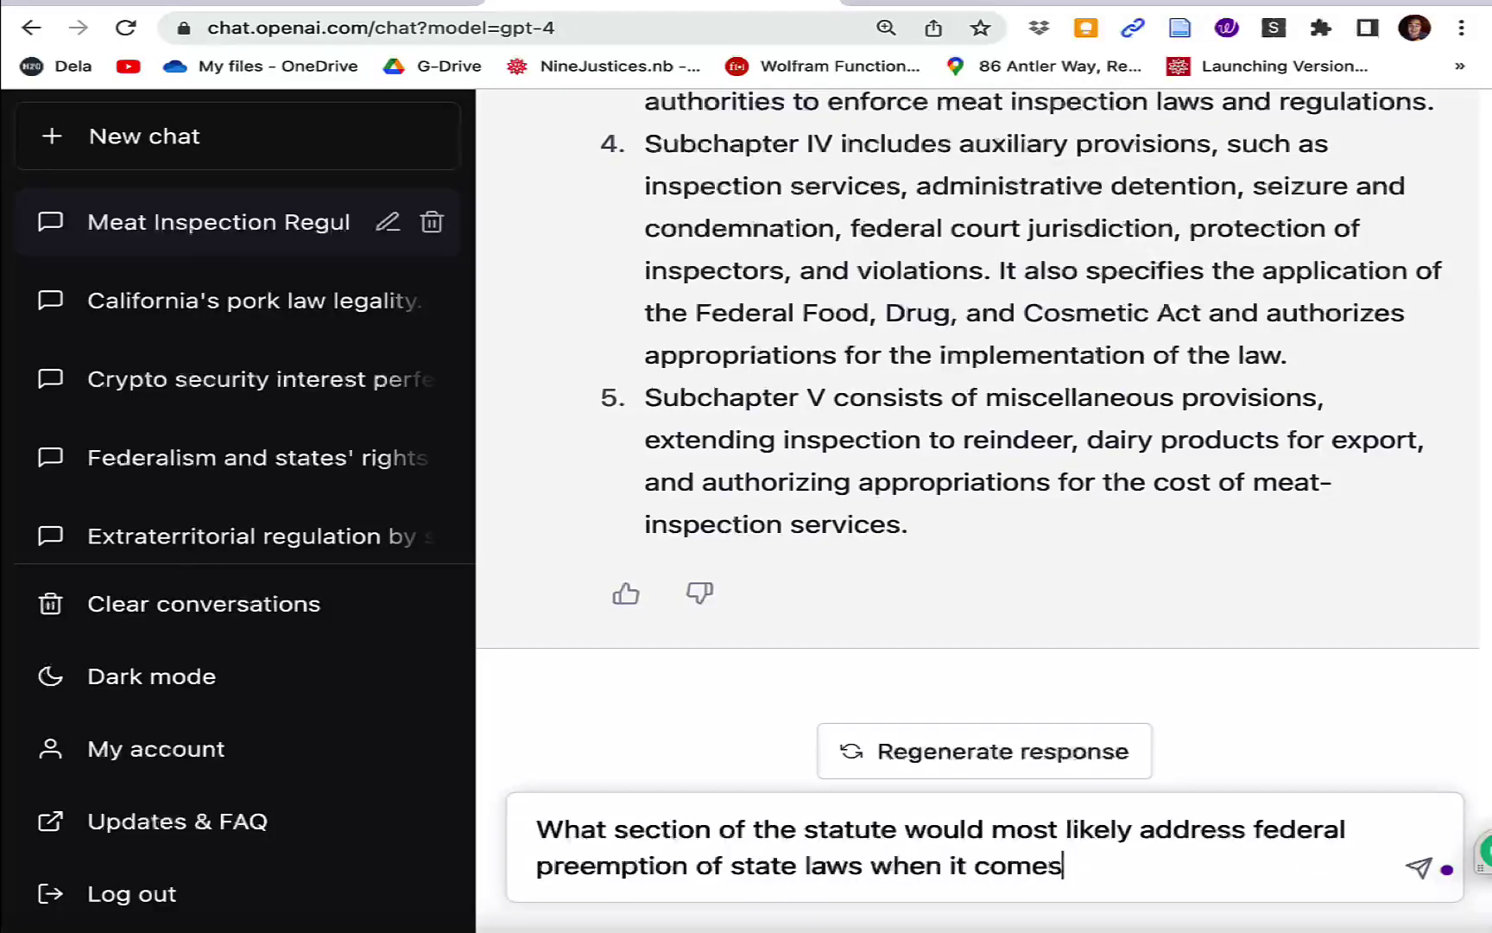
pyautogui.write(' to slaugh')
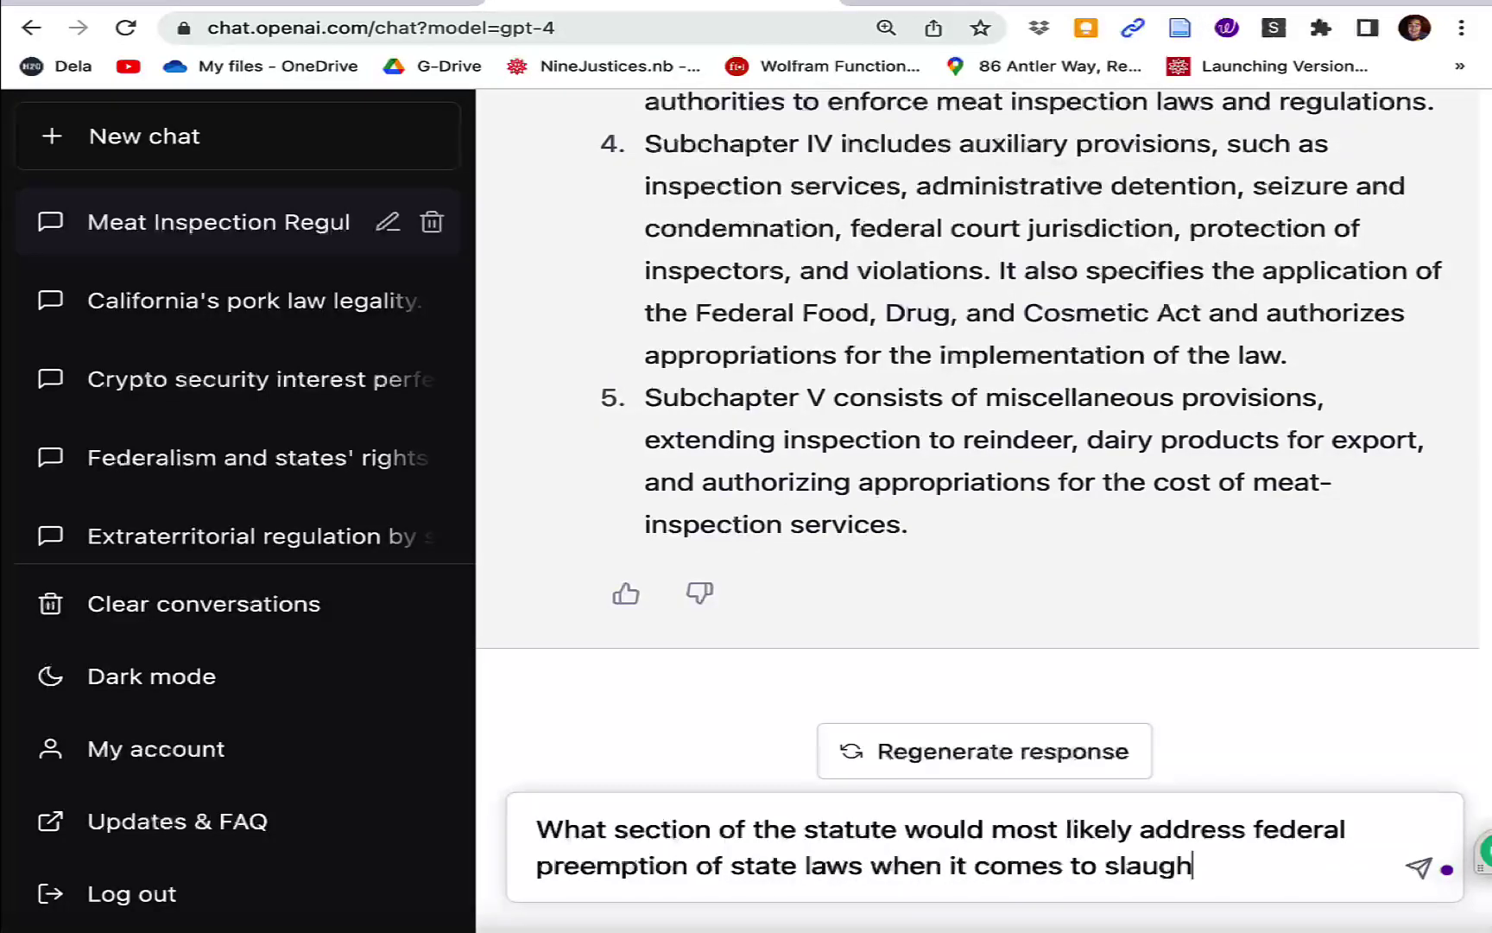
pyautogui.press('BackSpace')
pyautogui.press('BackSpace')
pyautogui.press('BackSpace')
pyautogui.press('BackSpace')
pyautogui.press('BackSpace')
pyautogui.press('BackSpace')
pyautogui.write('rais')
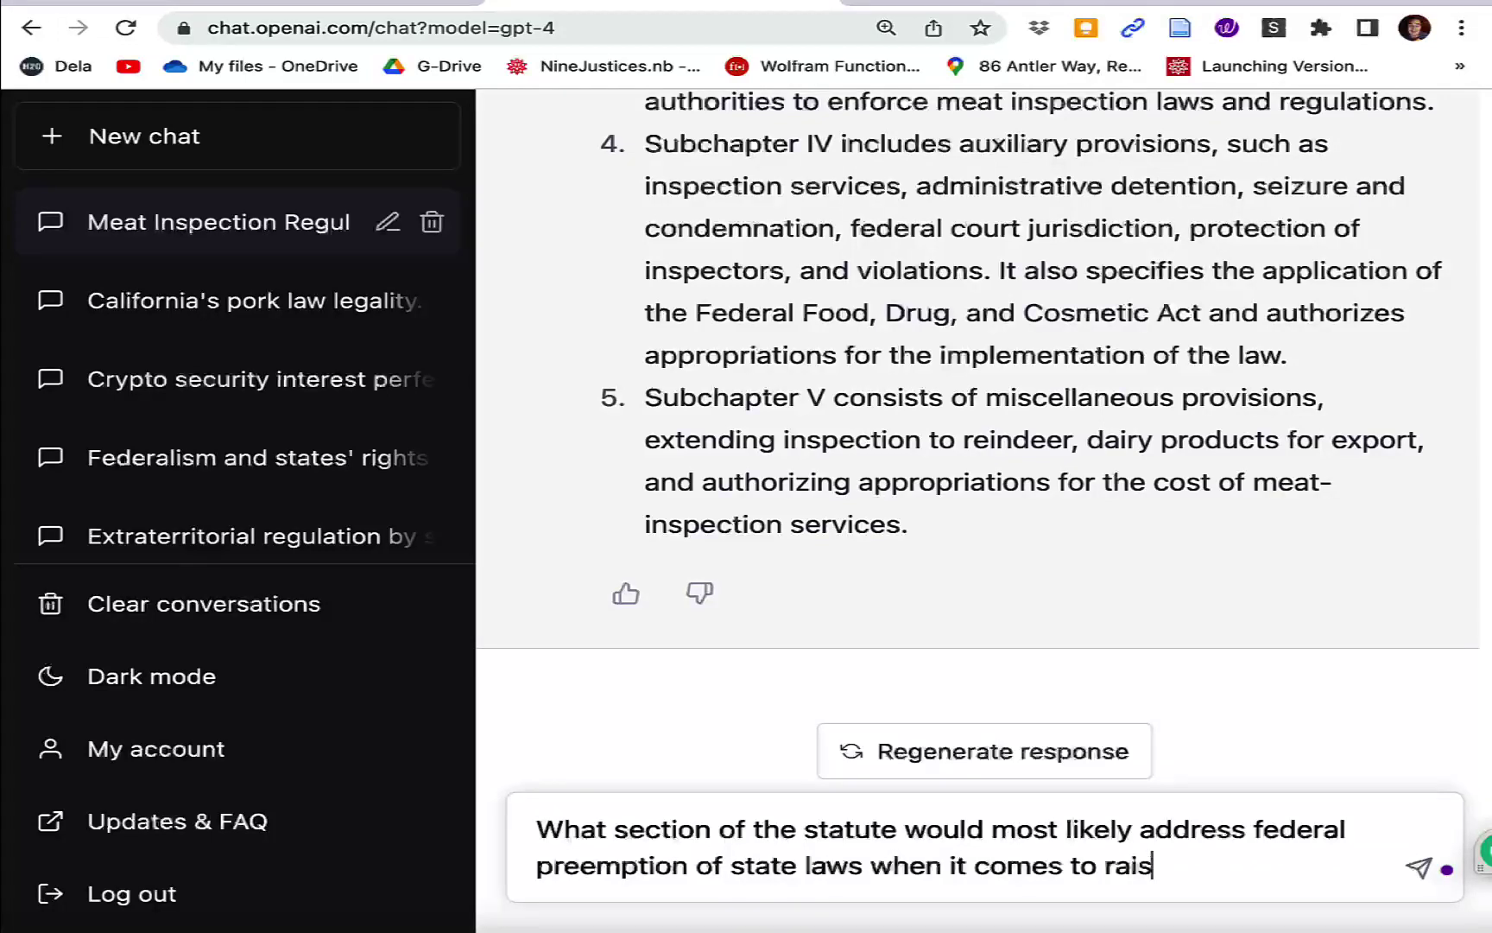
# Step: Complete the question so it ends "raising of animals used for meat?" and submit it
pyautogui.write('ing and sla')
pyautogui.press('BackSpace')
pyautogui.press('BackSpace')
pyautogui.press('BackSpace')
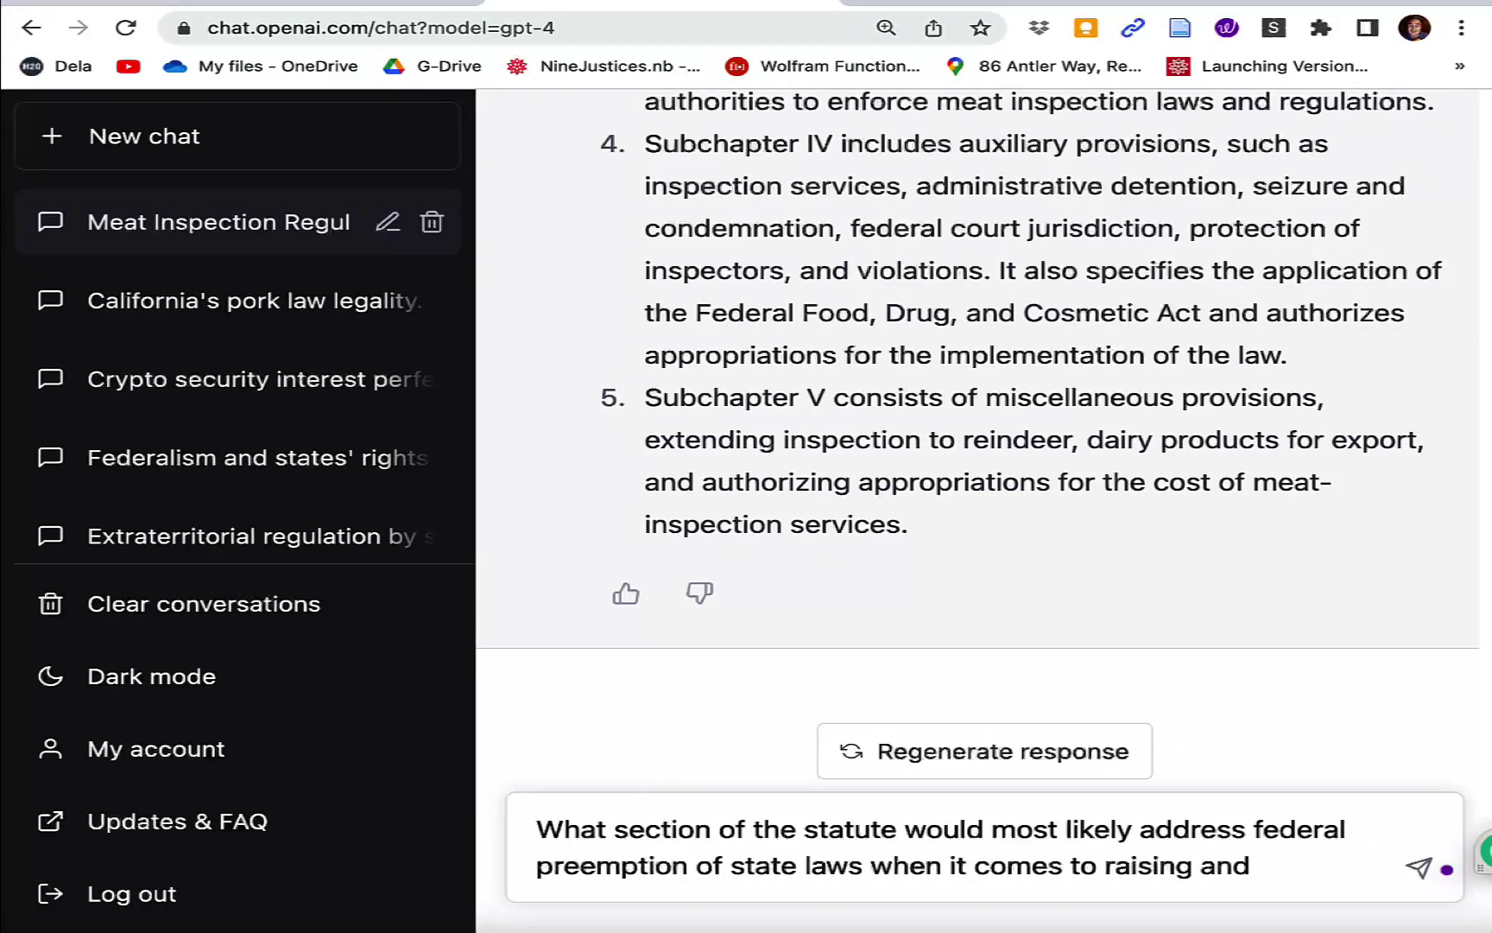
pyautogui.press('BackSpace')
pyautogui.press('BackSpace')
pyautogui.write('of')
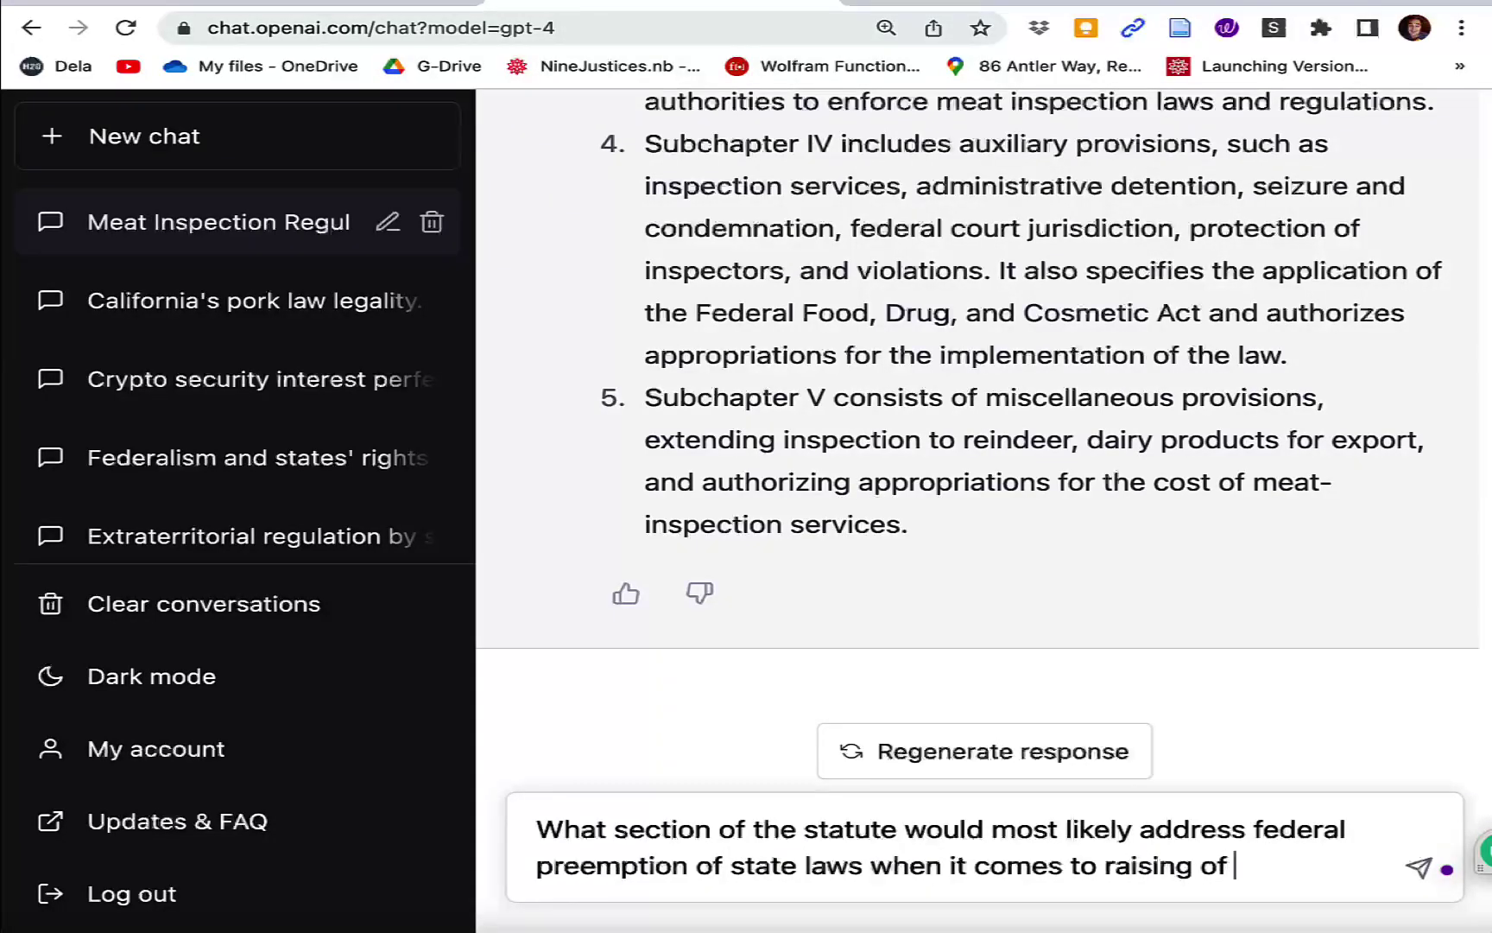
pyautogui.write(' animals used for meat?')
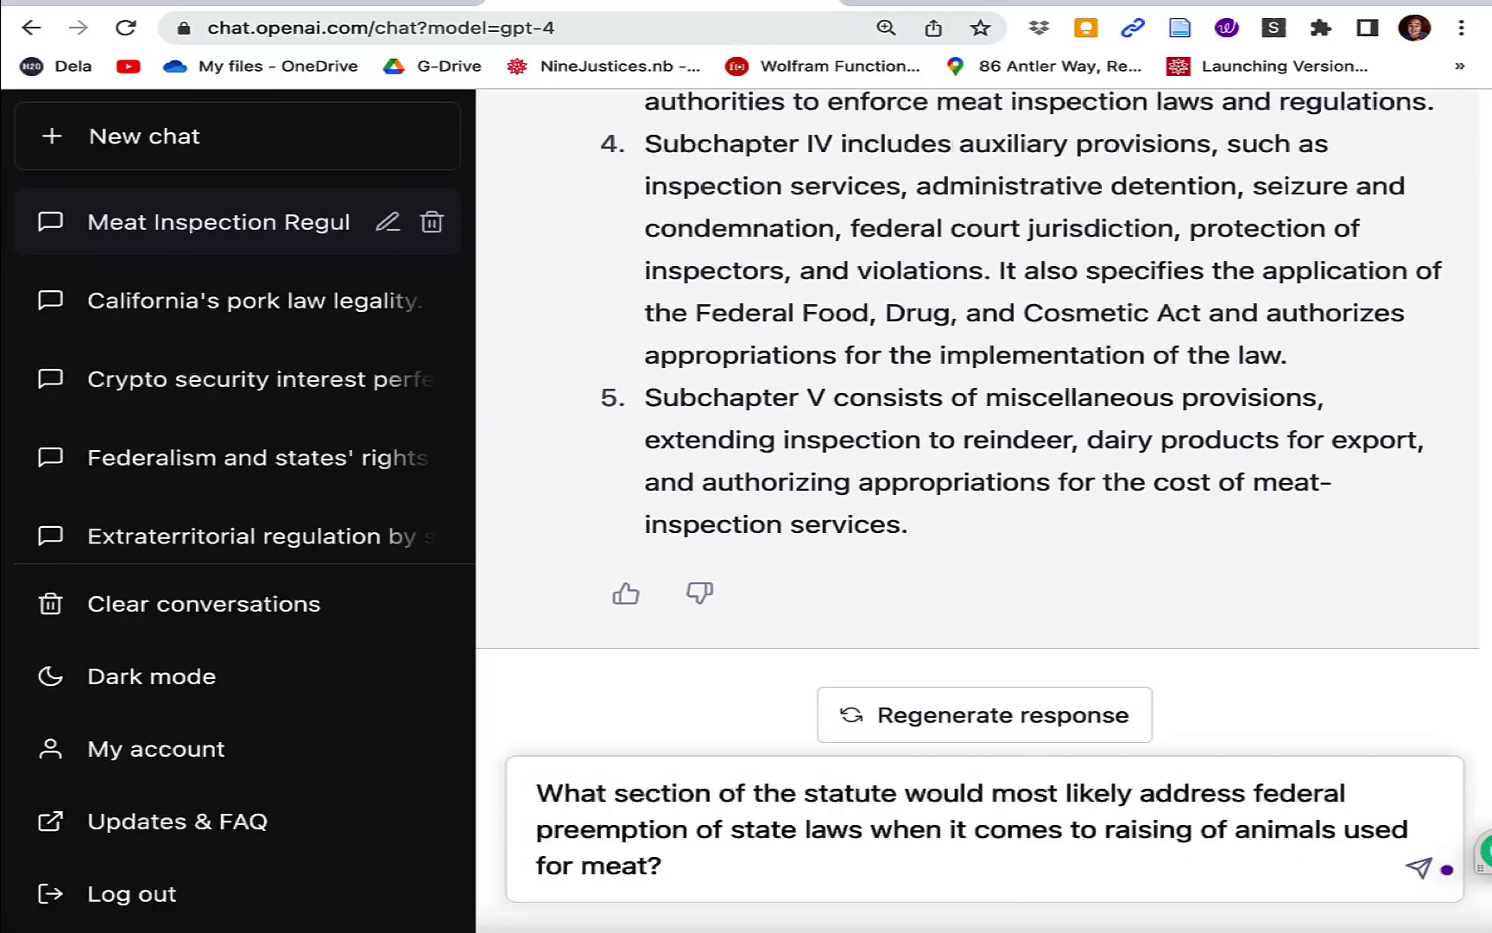
pyautogui.press('Return')
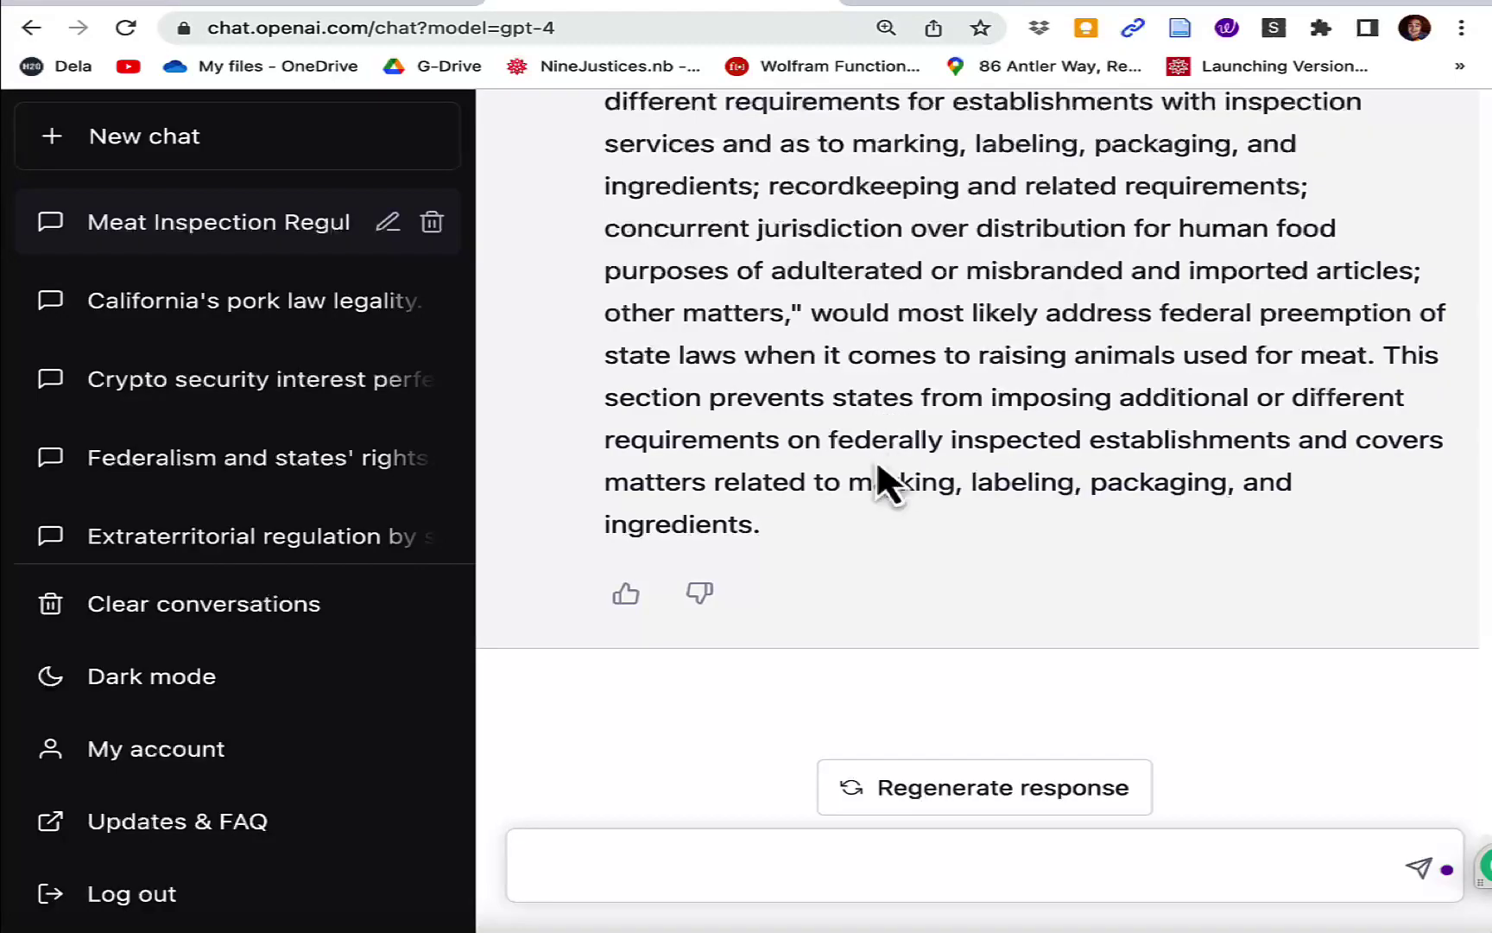
# Step: Select the heading and body text of §678 on the uscode.house.gov page and return to the ChatGPT conversation
pyautogui.scroll(6, 885, 425)
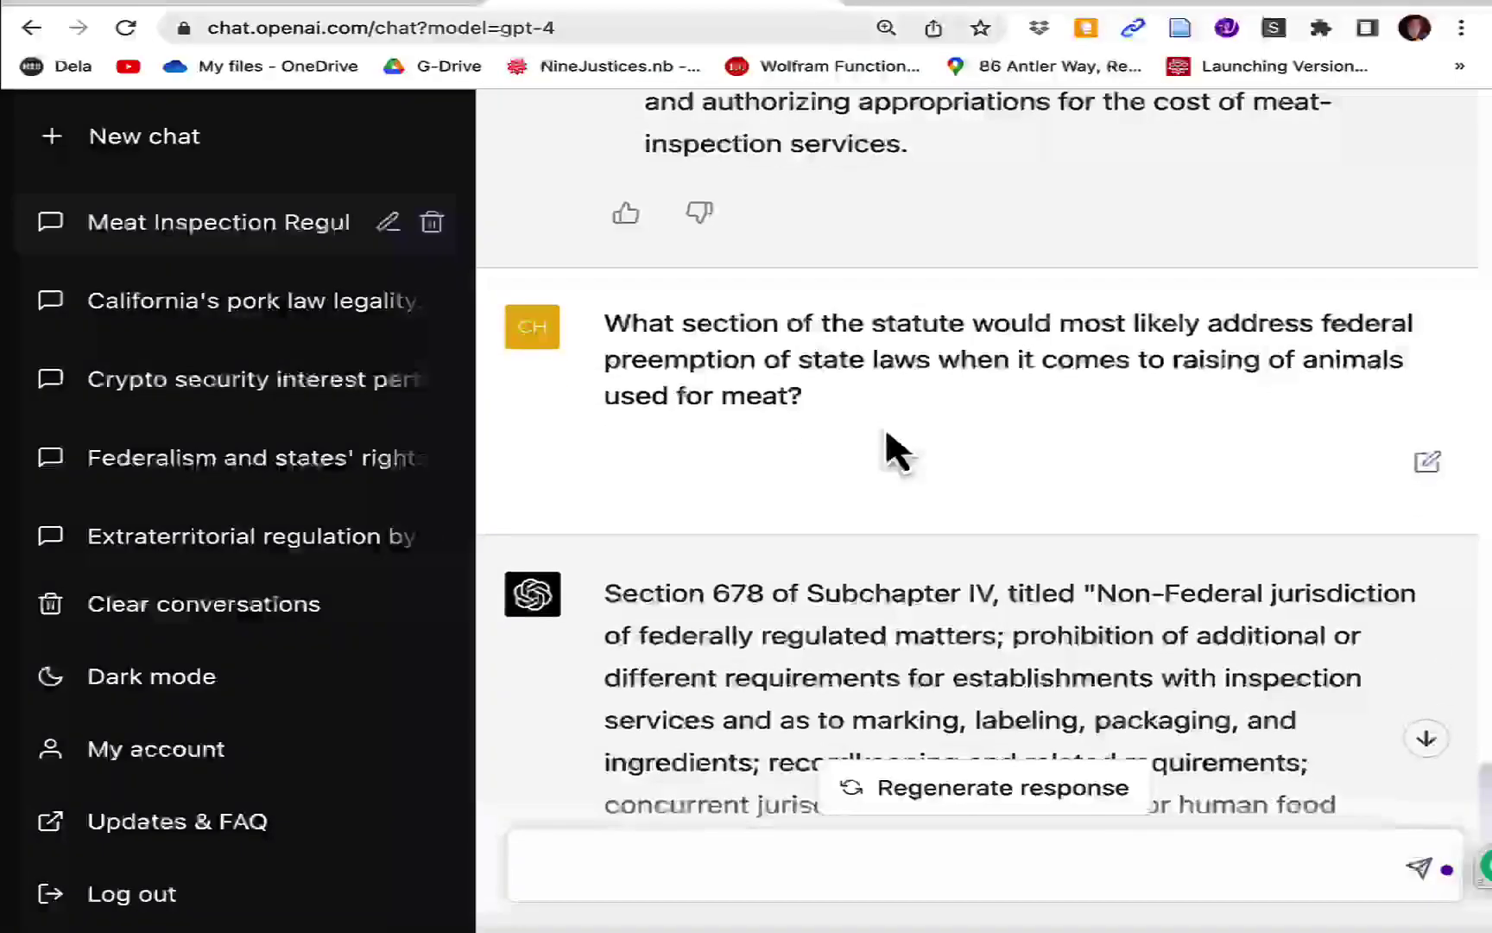
pyautogui.scroll(-1, 885, 426)
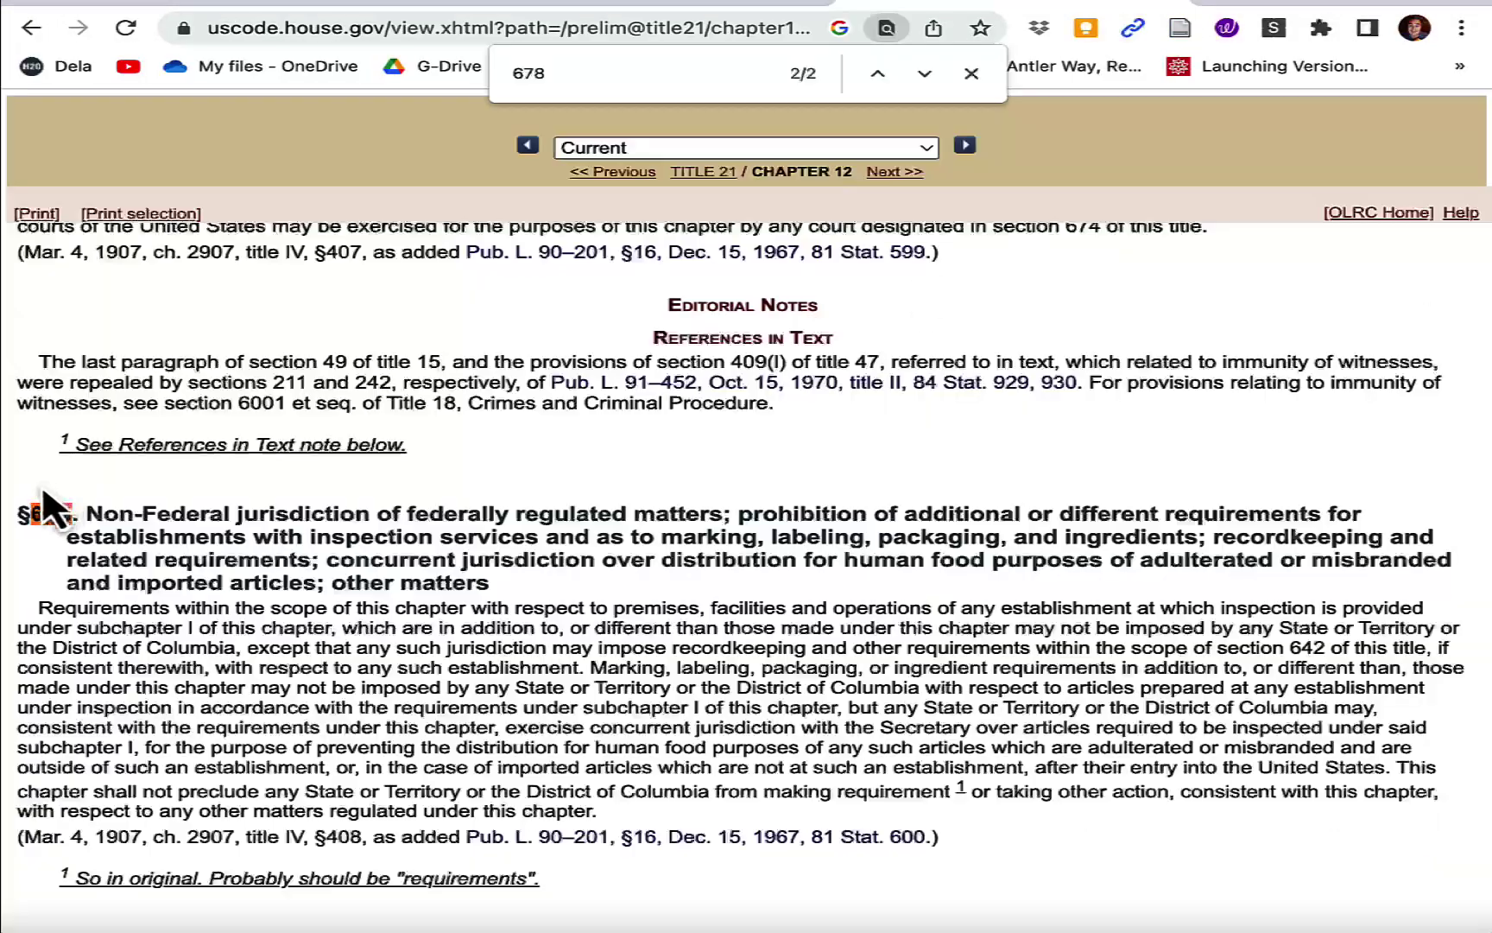
pyautogui.moveTo(16, 512); pyautogui.dragTo(866, 821)
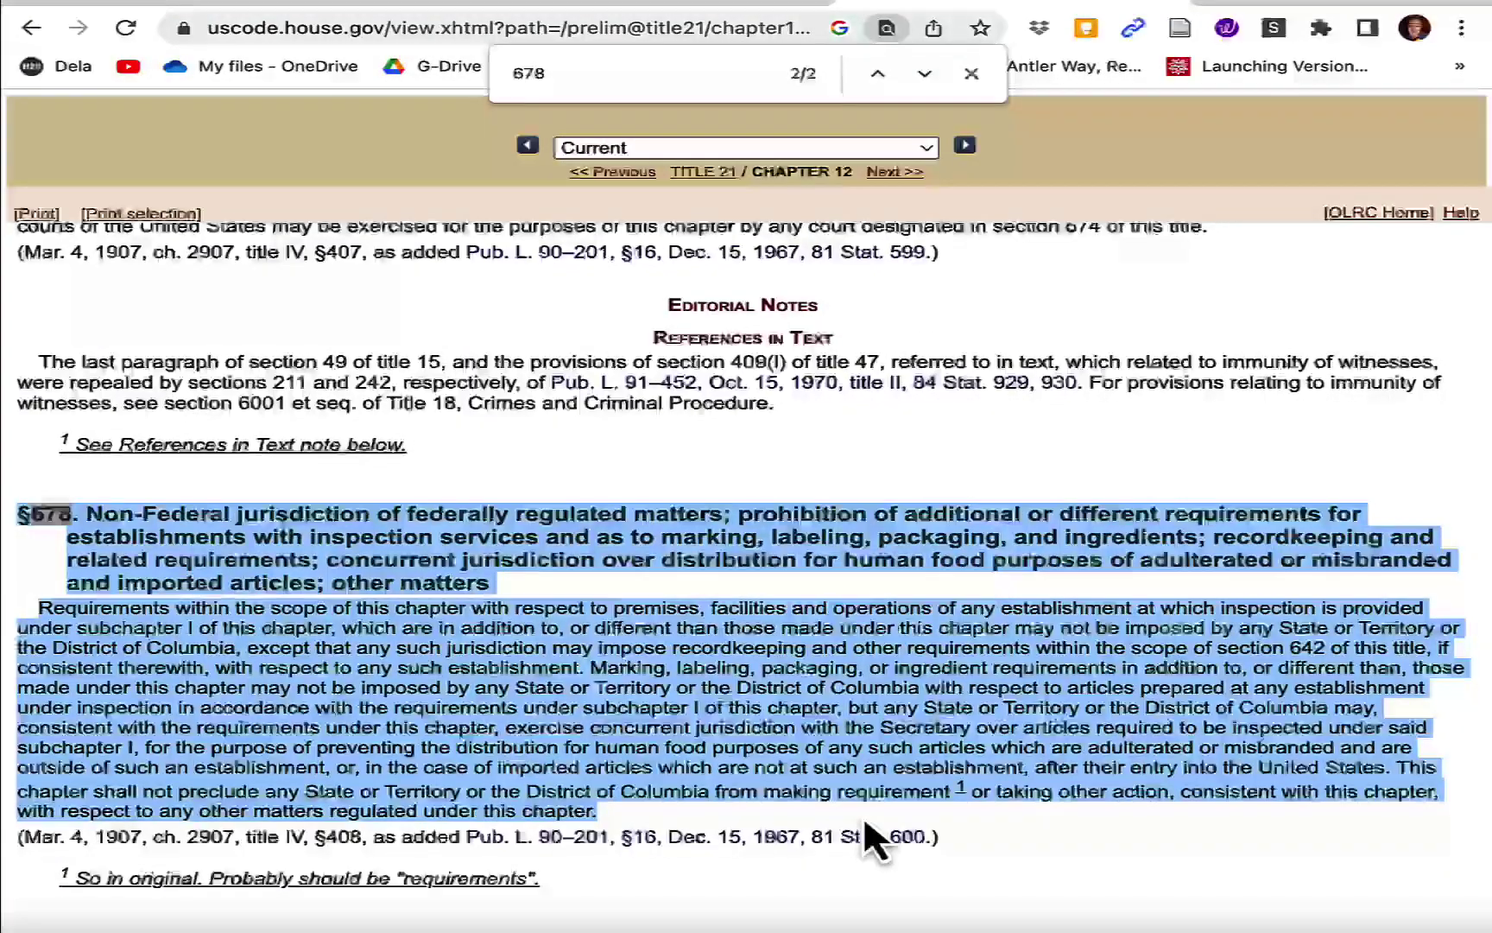
pyautogui.click(665, 3)
# Step: Begin a follow-up message with "Here is the text of section 678"
pyautogui.click(637, 869)
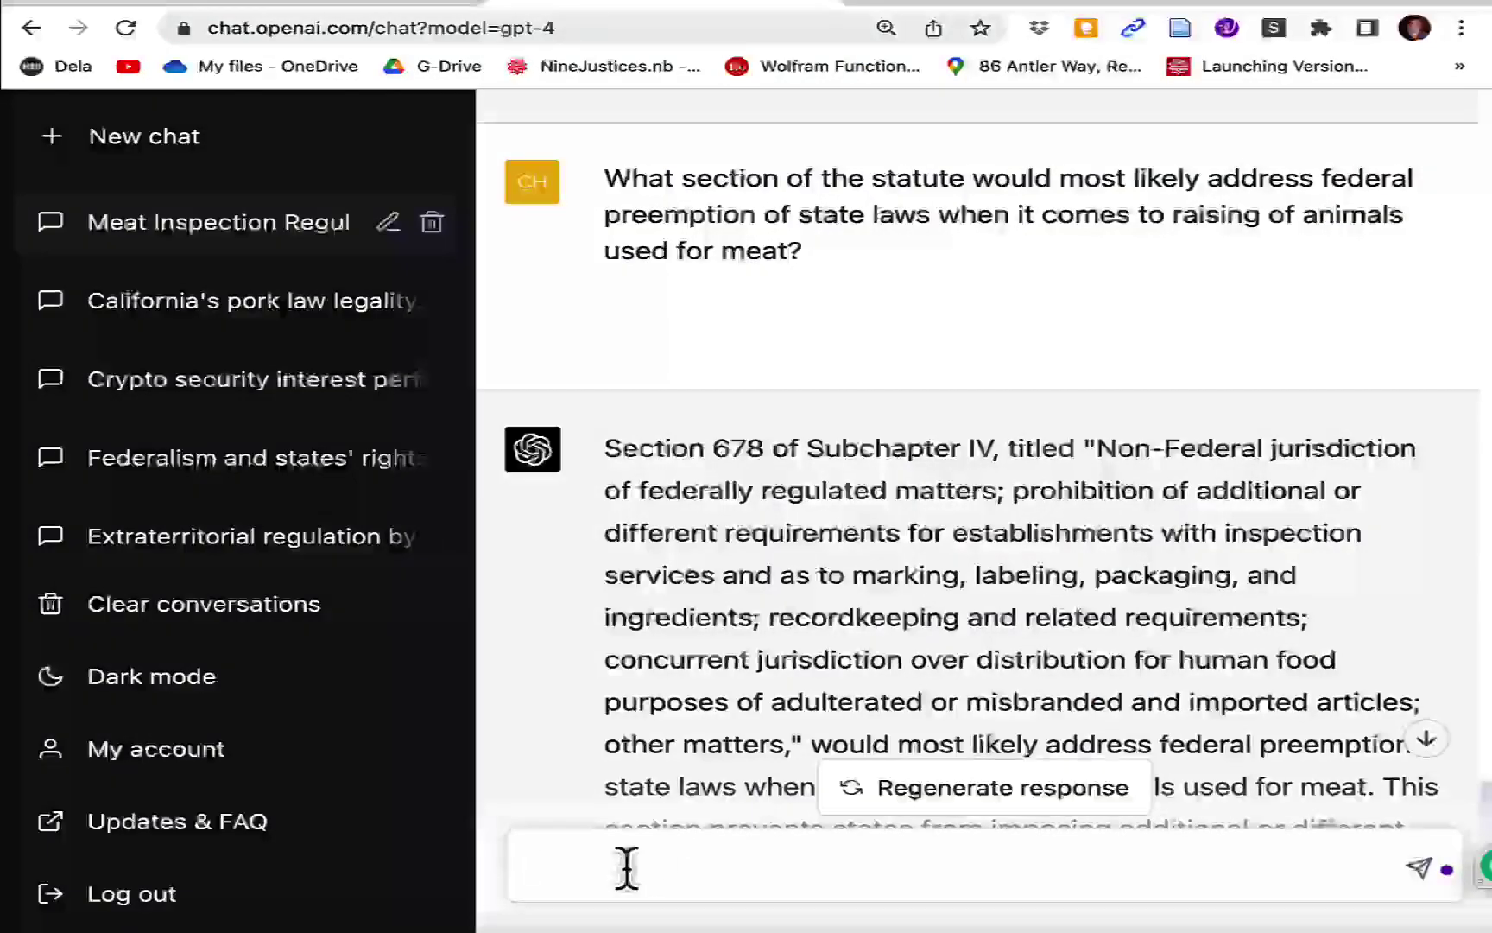
pyautogui.write('Here i')
pyautogui.press('BackSpace')
pyautogui.press('BackSpace')
pyautogui.write('e is')
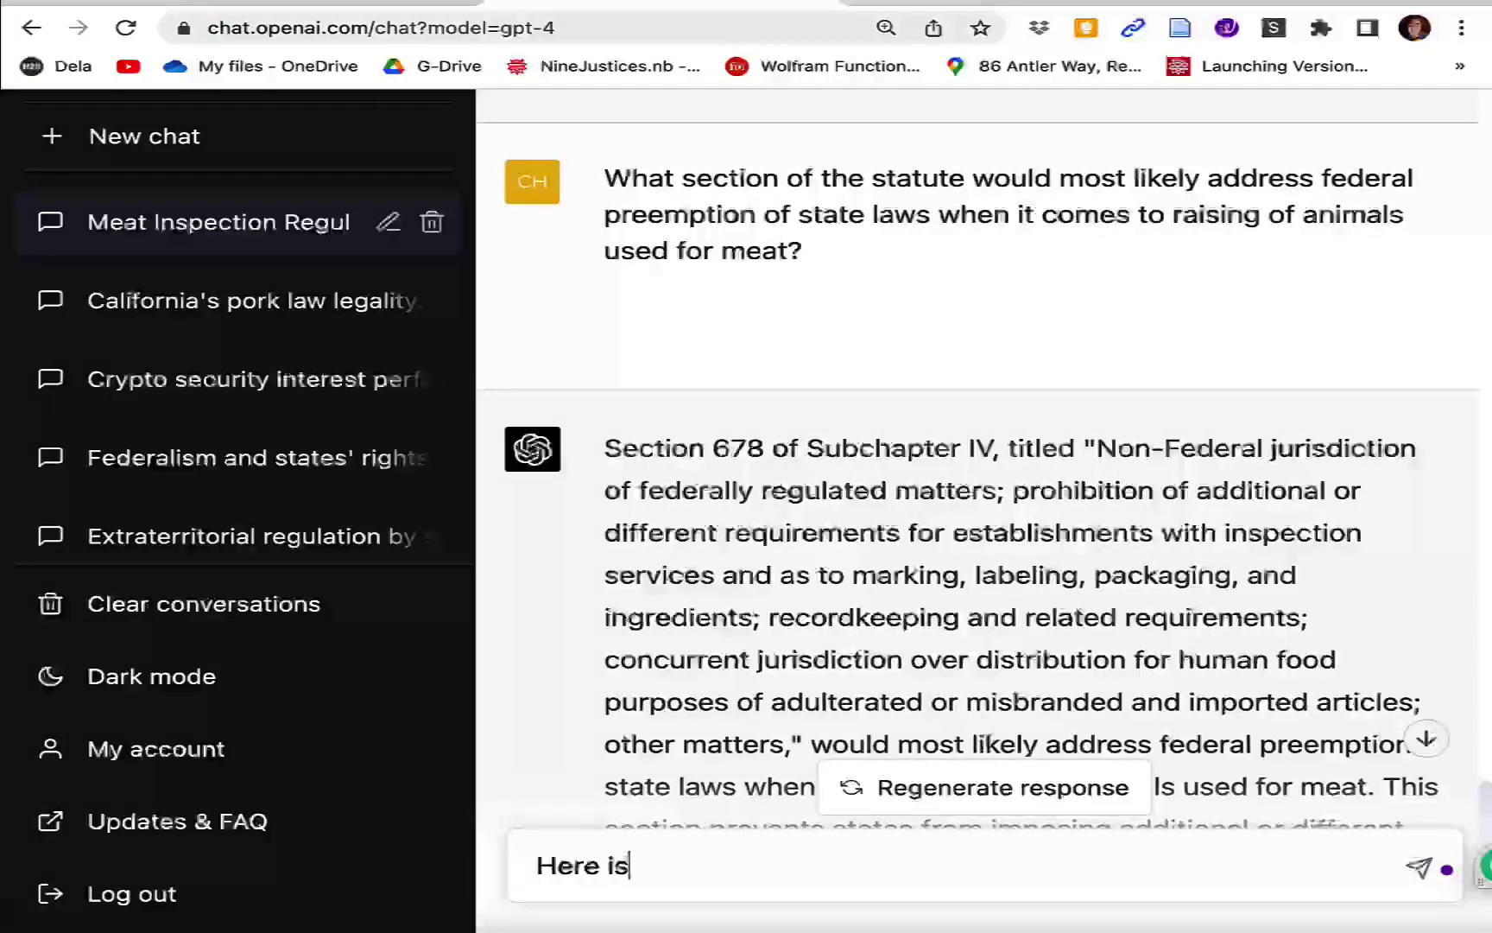
pyautogui.write(' the text of se')
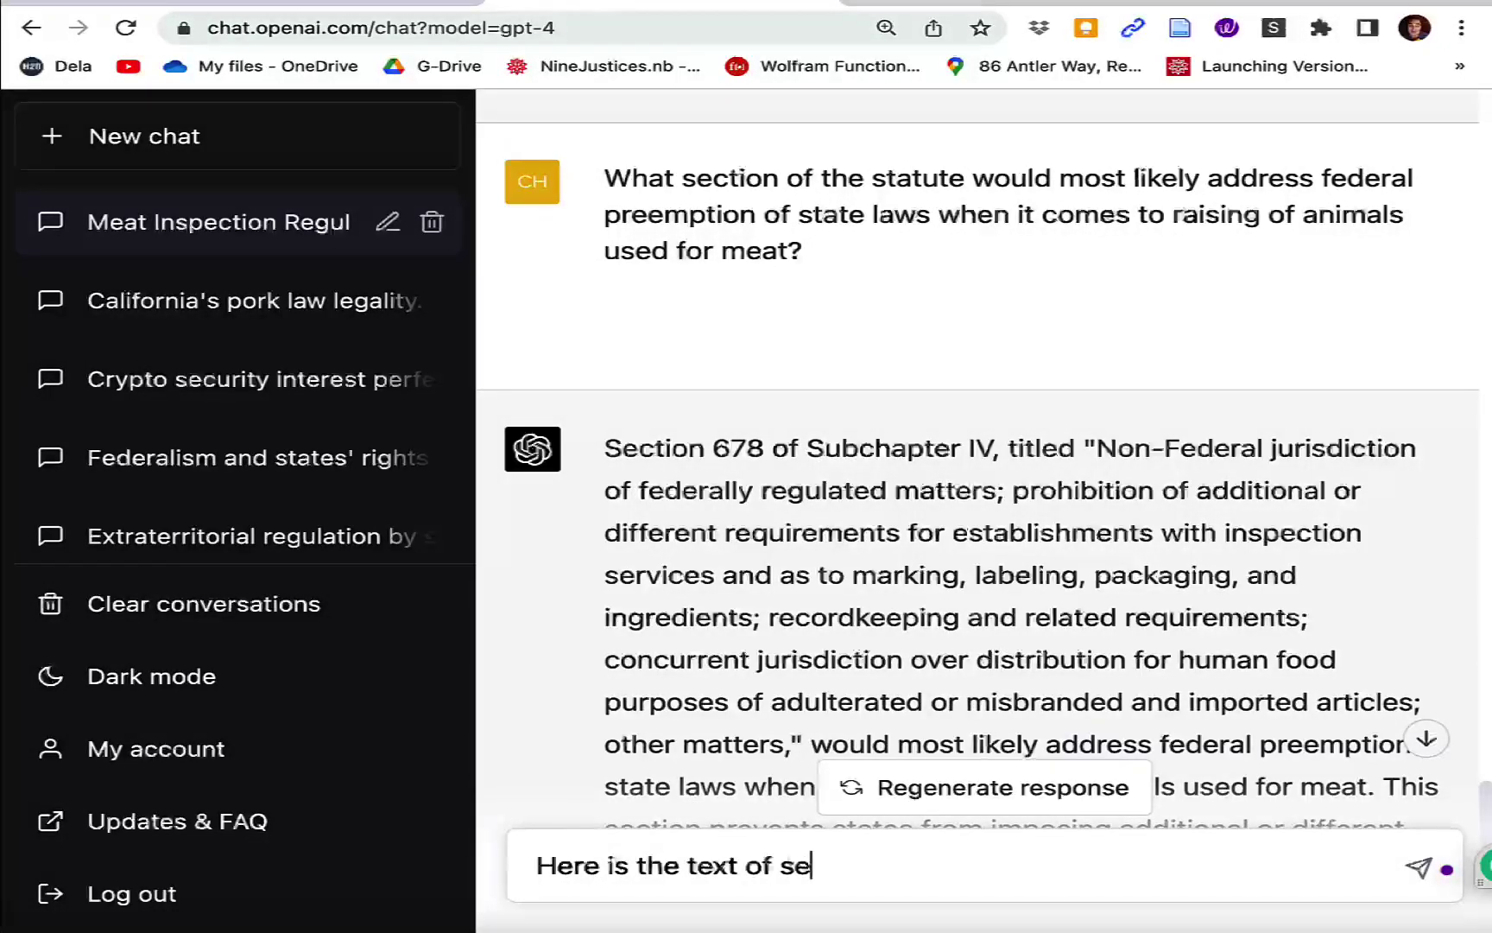
pyautogui.write('ction 678')
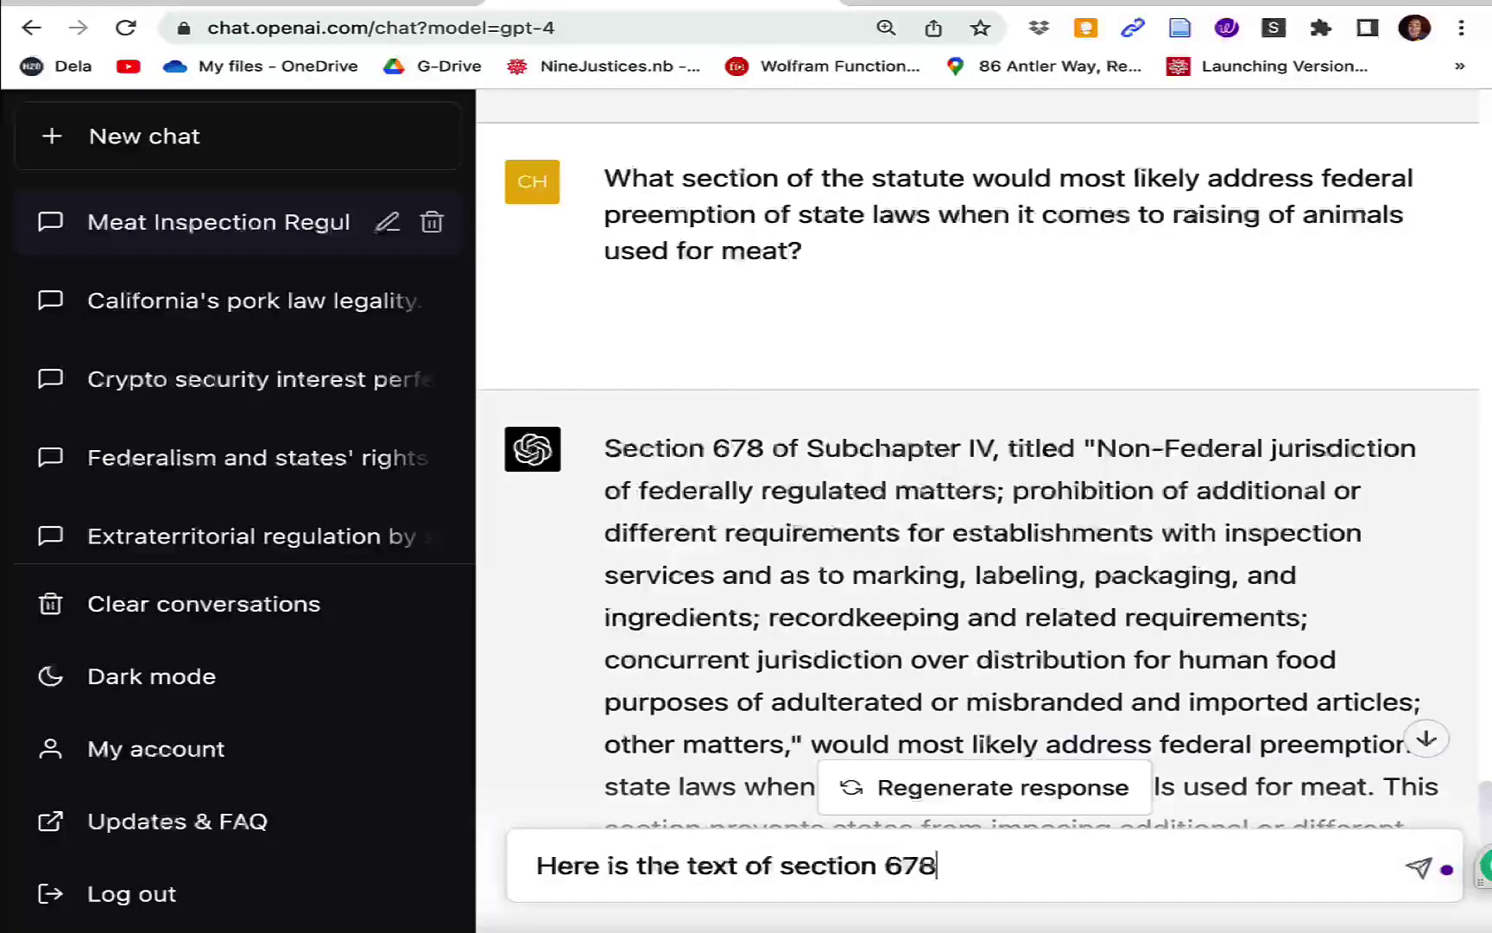
# Step: Continue the message with ". Tell me whether it would preempt a California statute prohibiting sale of pork within California"
pyautogui.write('. Tell m')
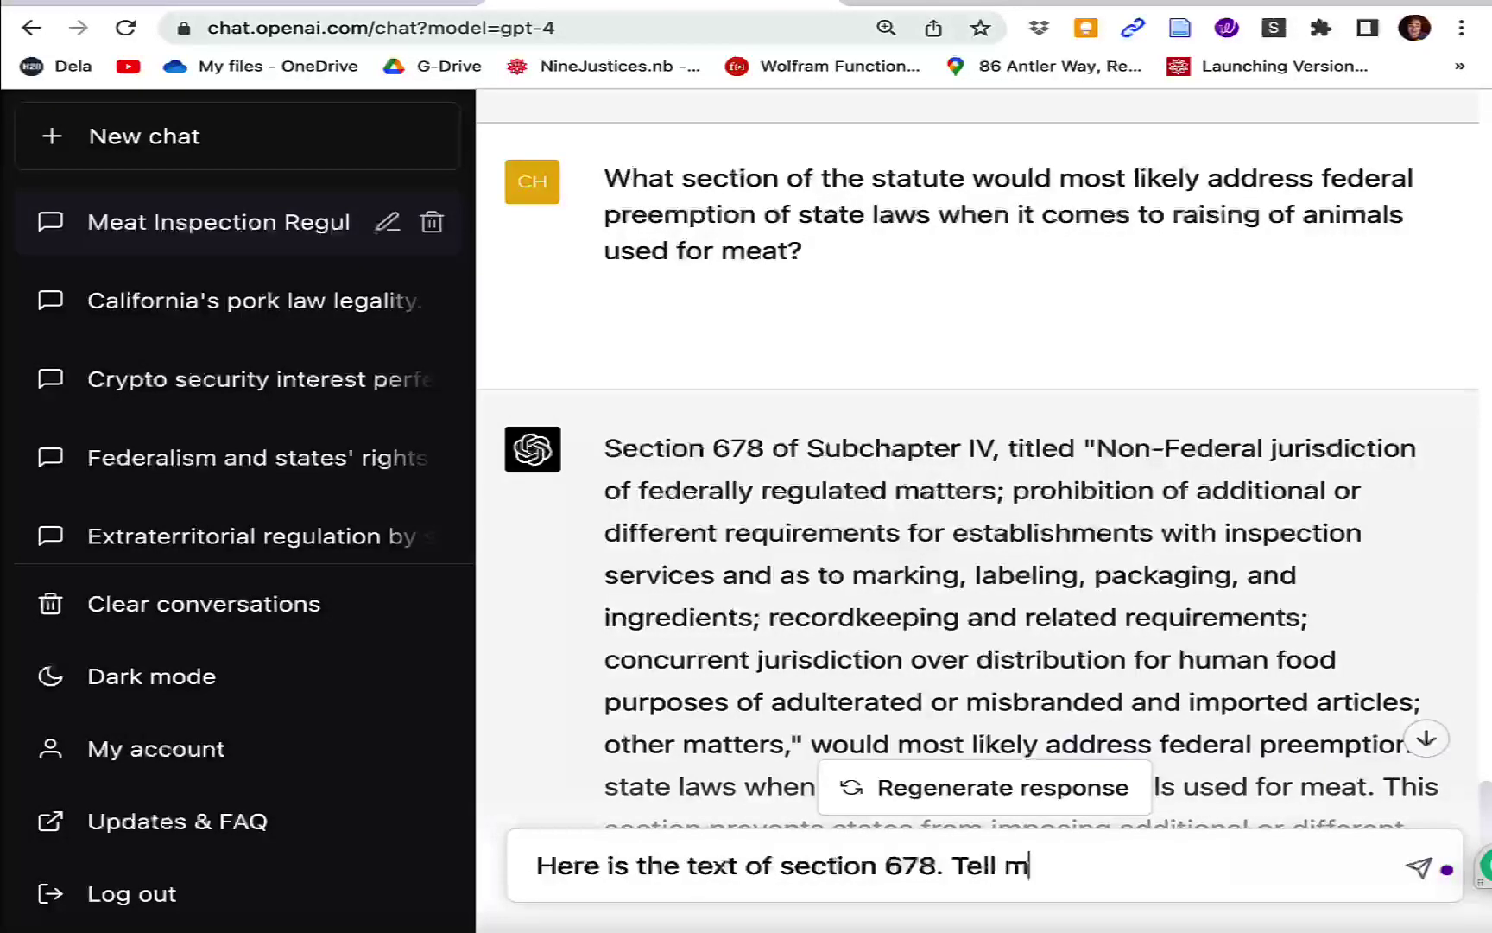
pyautogui.write('e whether it would pr')
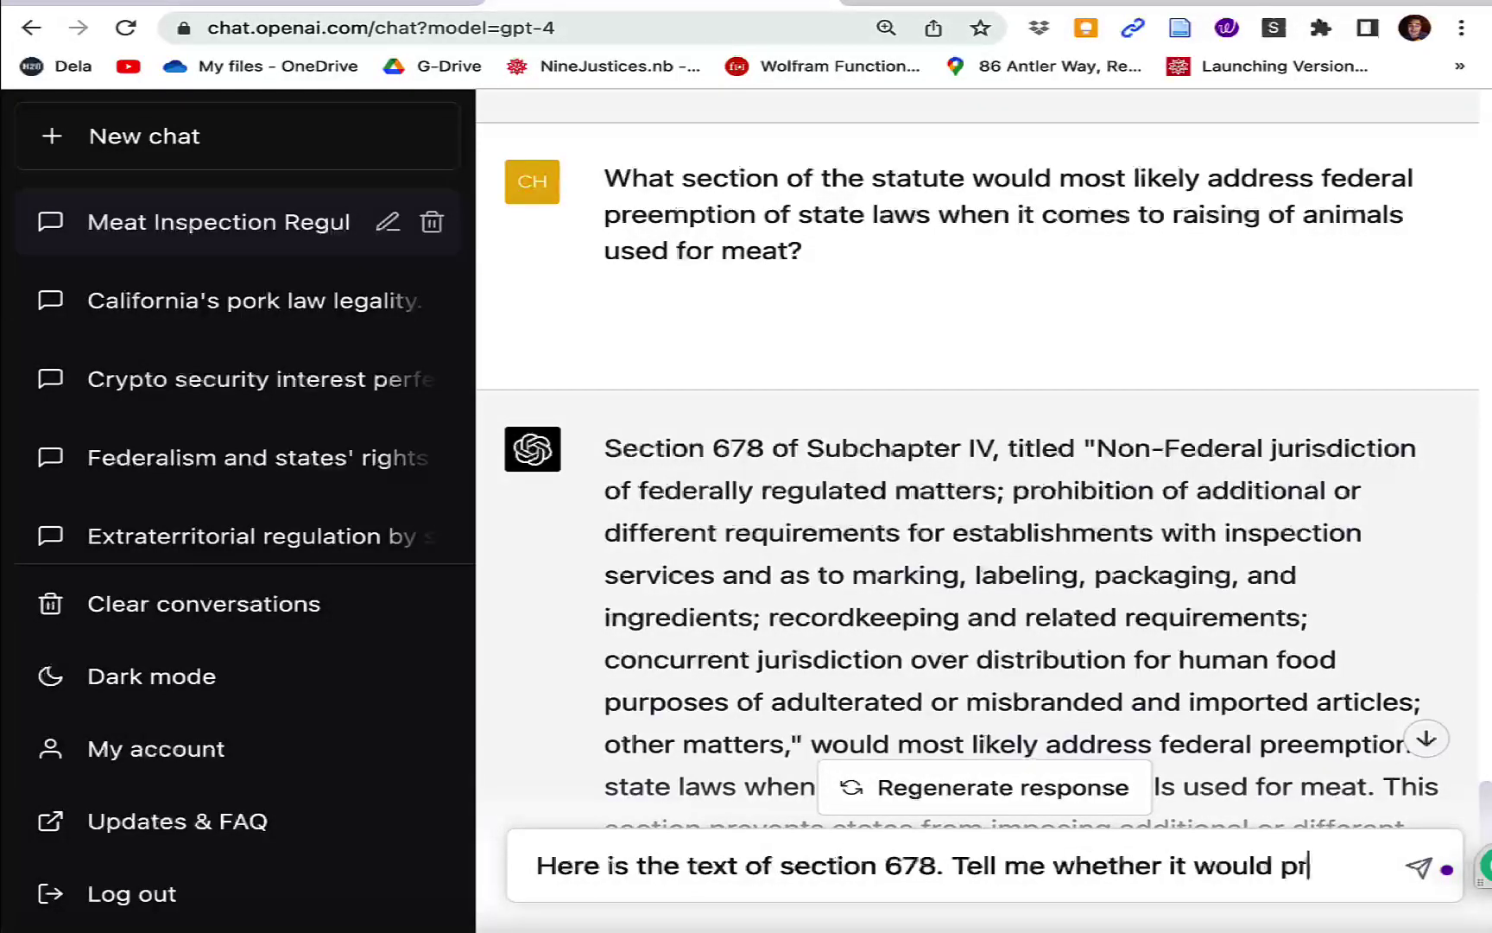
pyautogui.write('eempt a Calif')
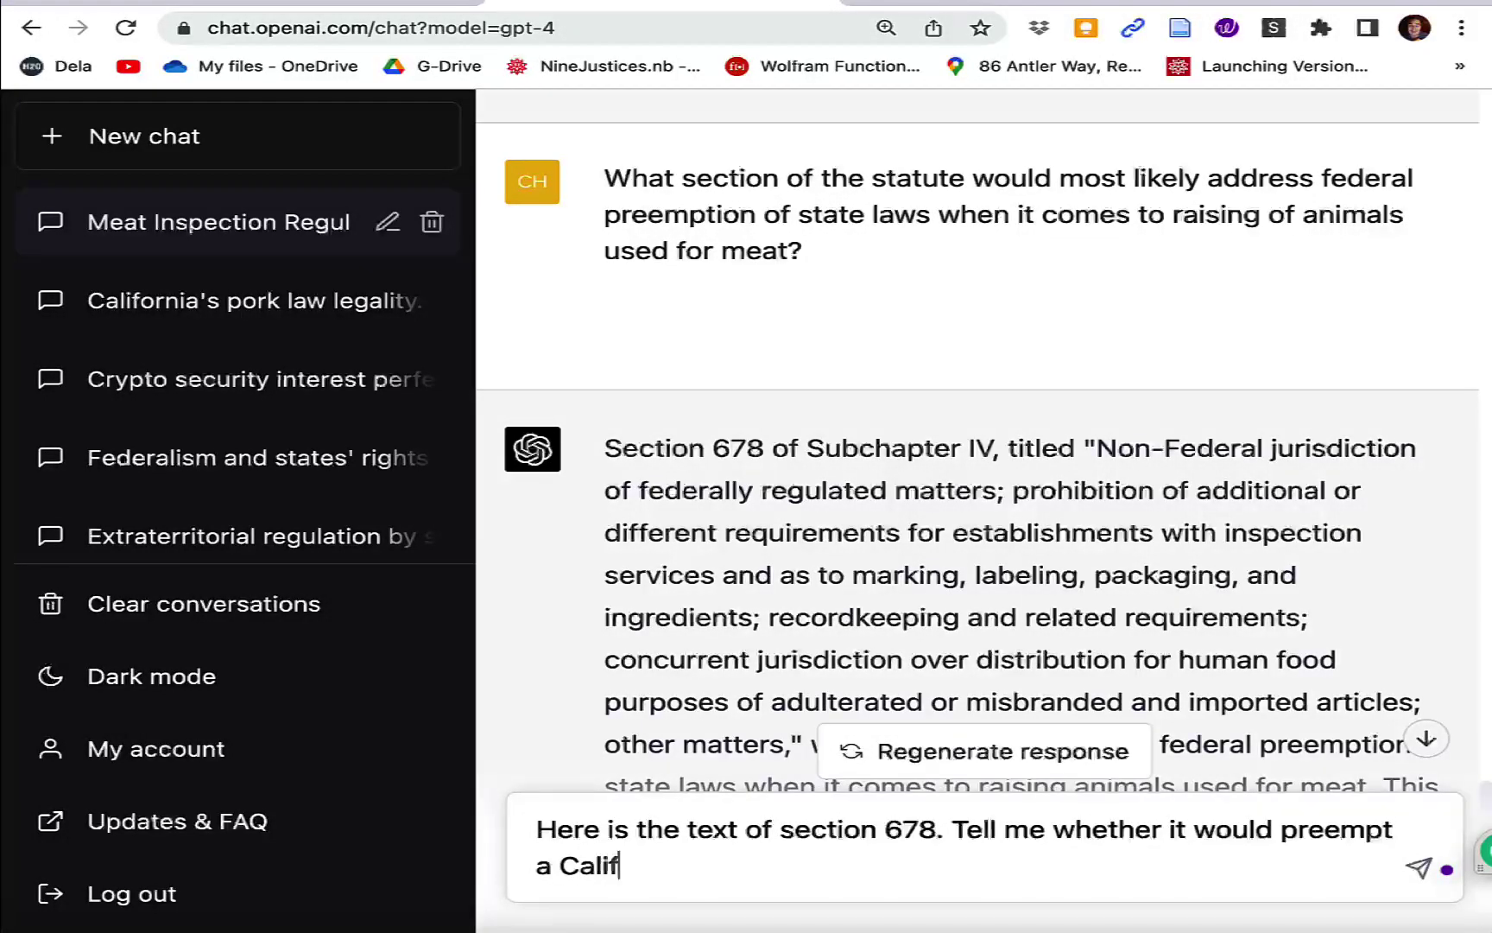
pyautogui.write('ornia statute')
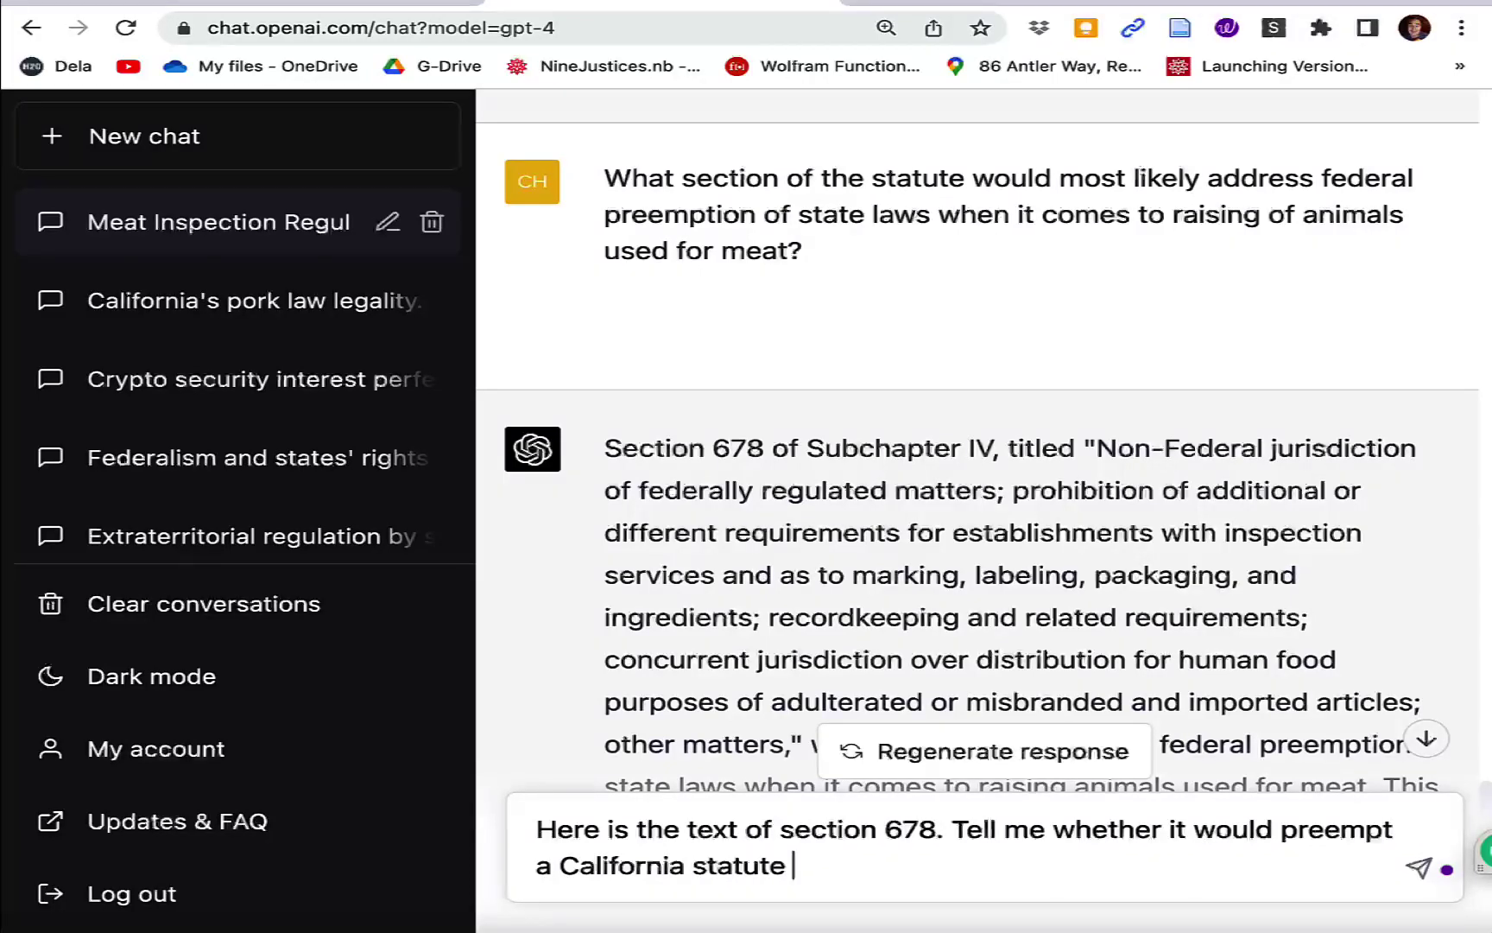
pyautogui.write(' prohibiting ')
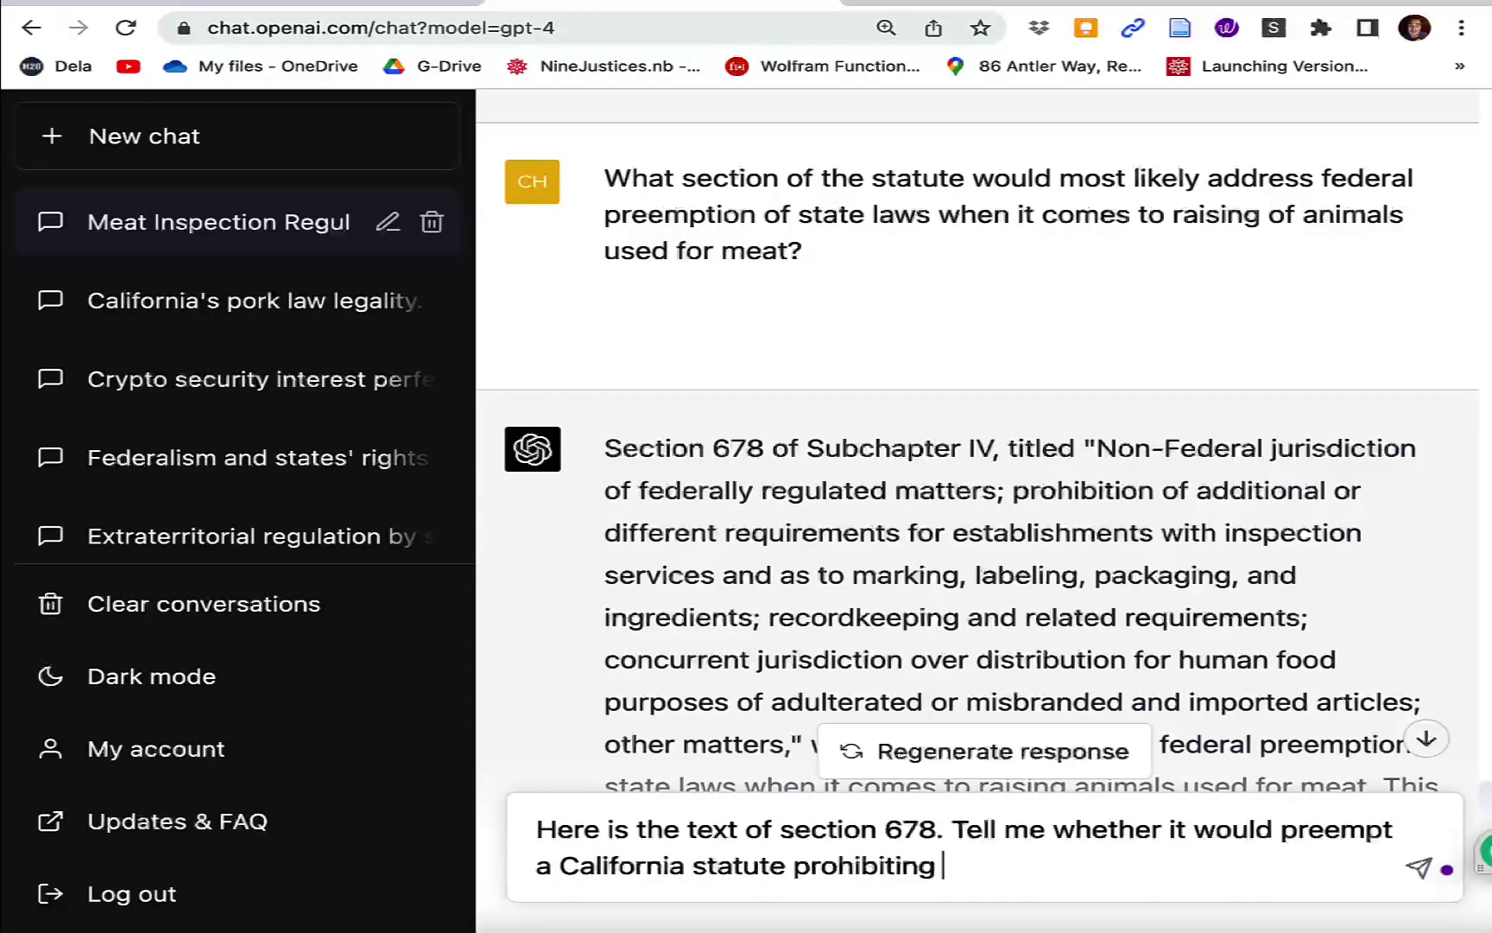
pyautogui.write('sale of pork')
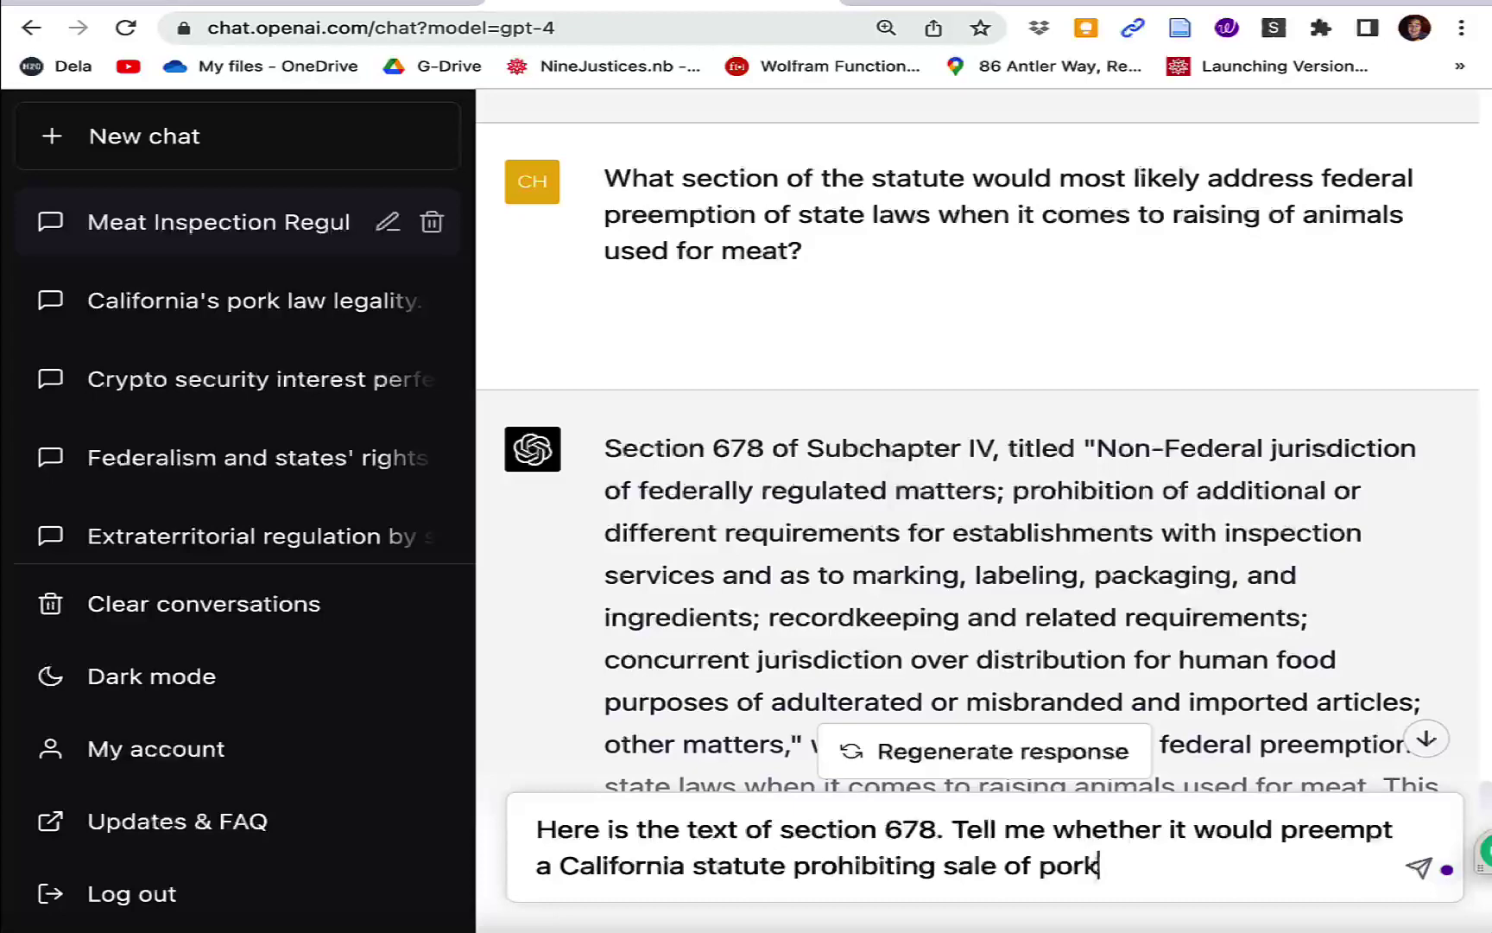
pyautogui.write(' within California')
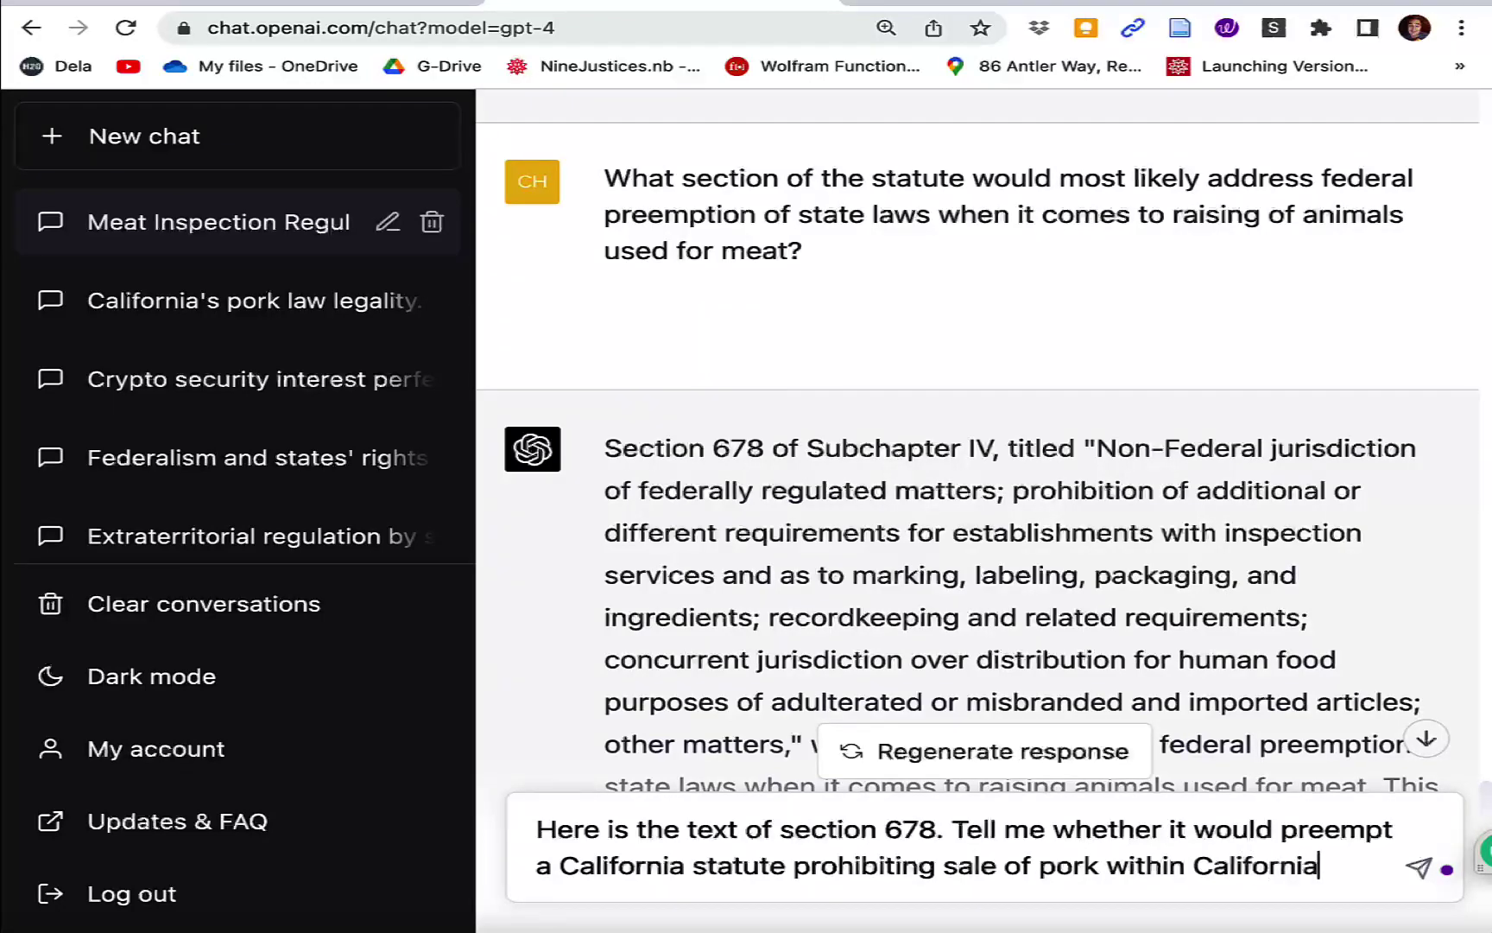
# Step: Finish the question with "where the sow from which the piglets were generated was raised in conditions that California regards as inhumane", add §678's text and submit
pyautogui.write(' where the')
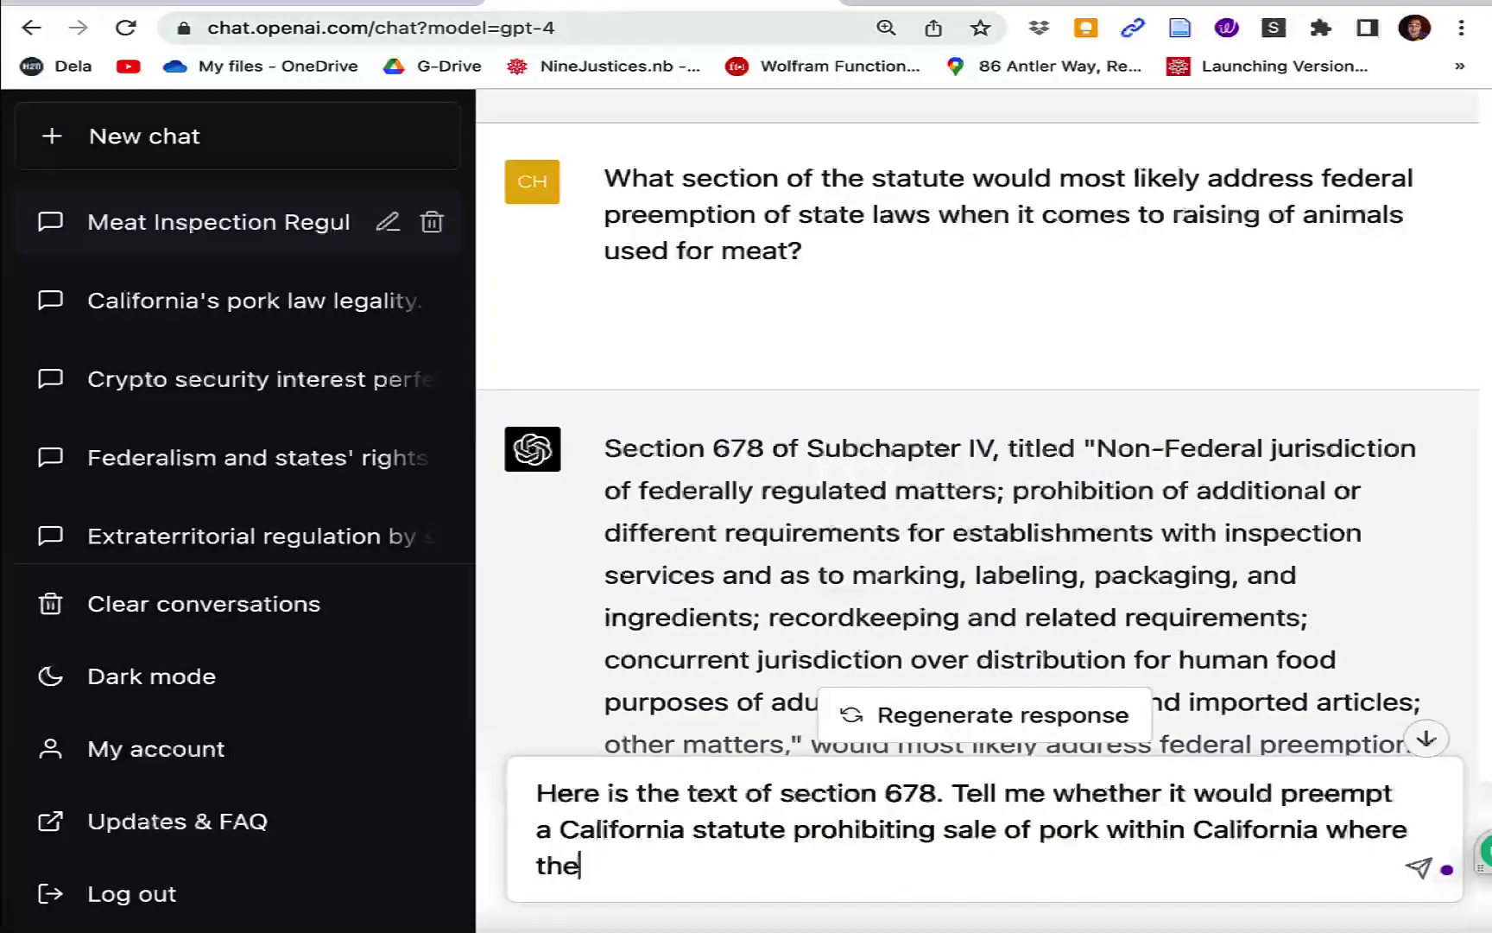
pyautogui.write(' sow from ')
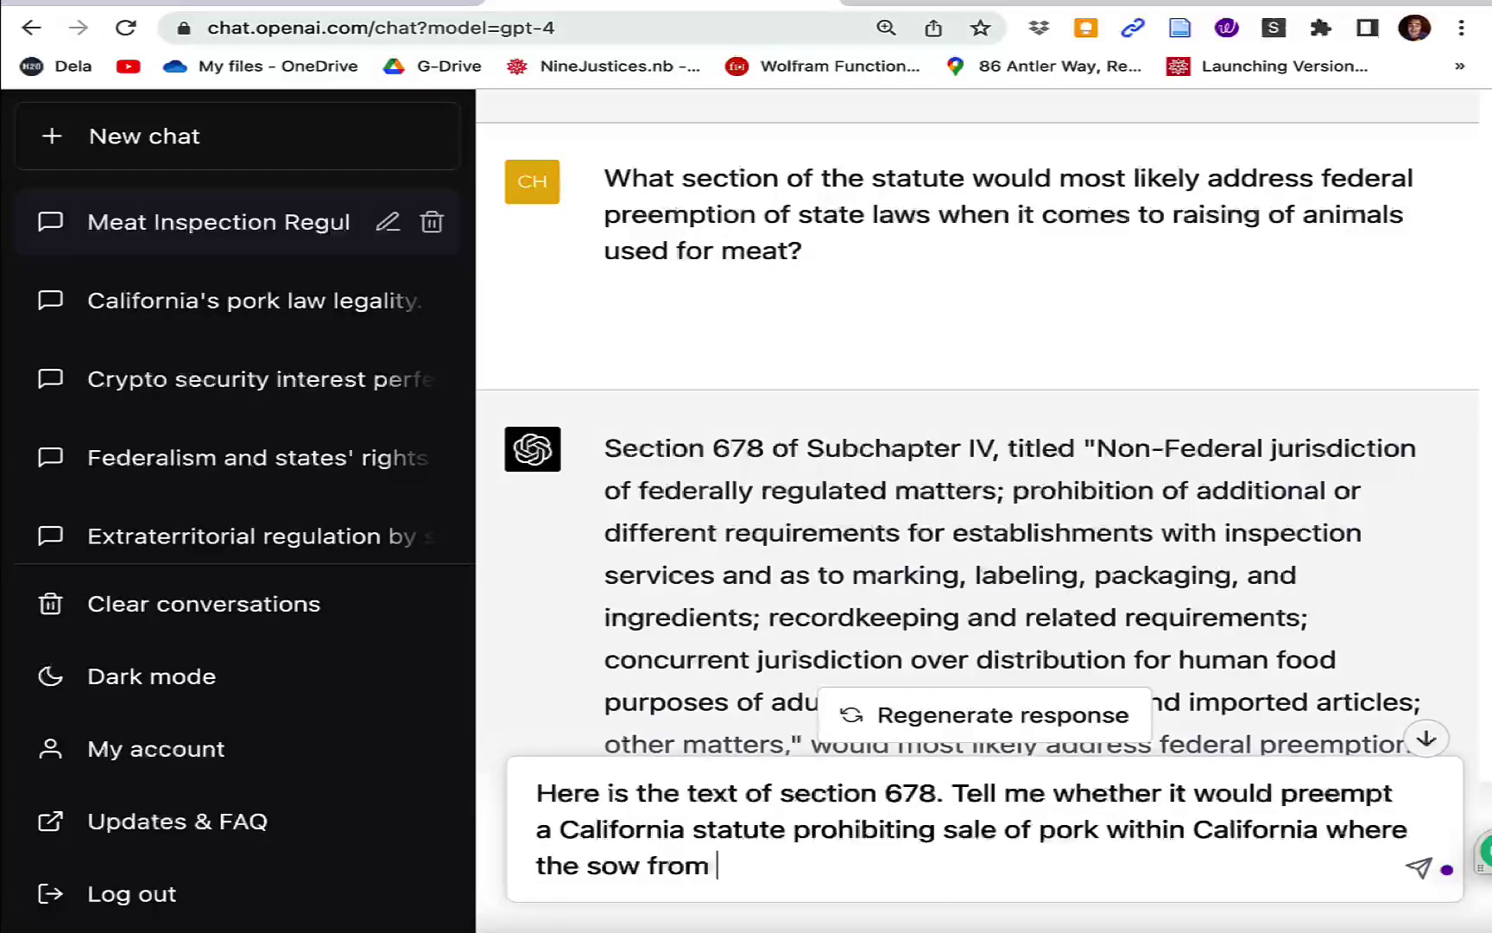
pyautogui.write('which the piglets we')
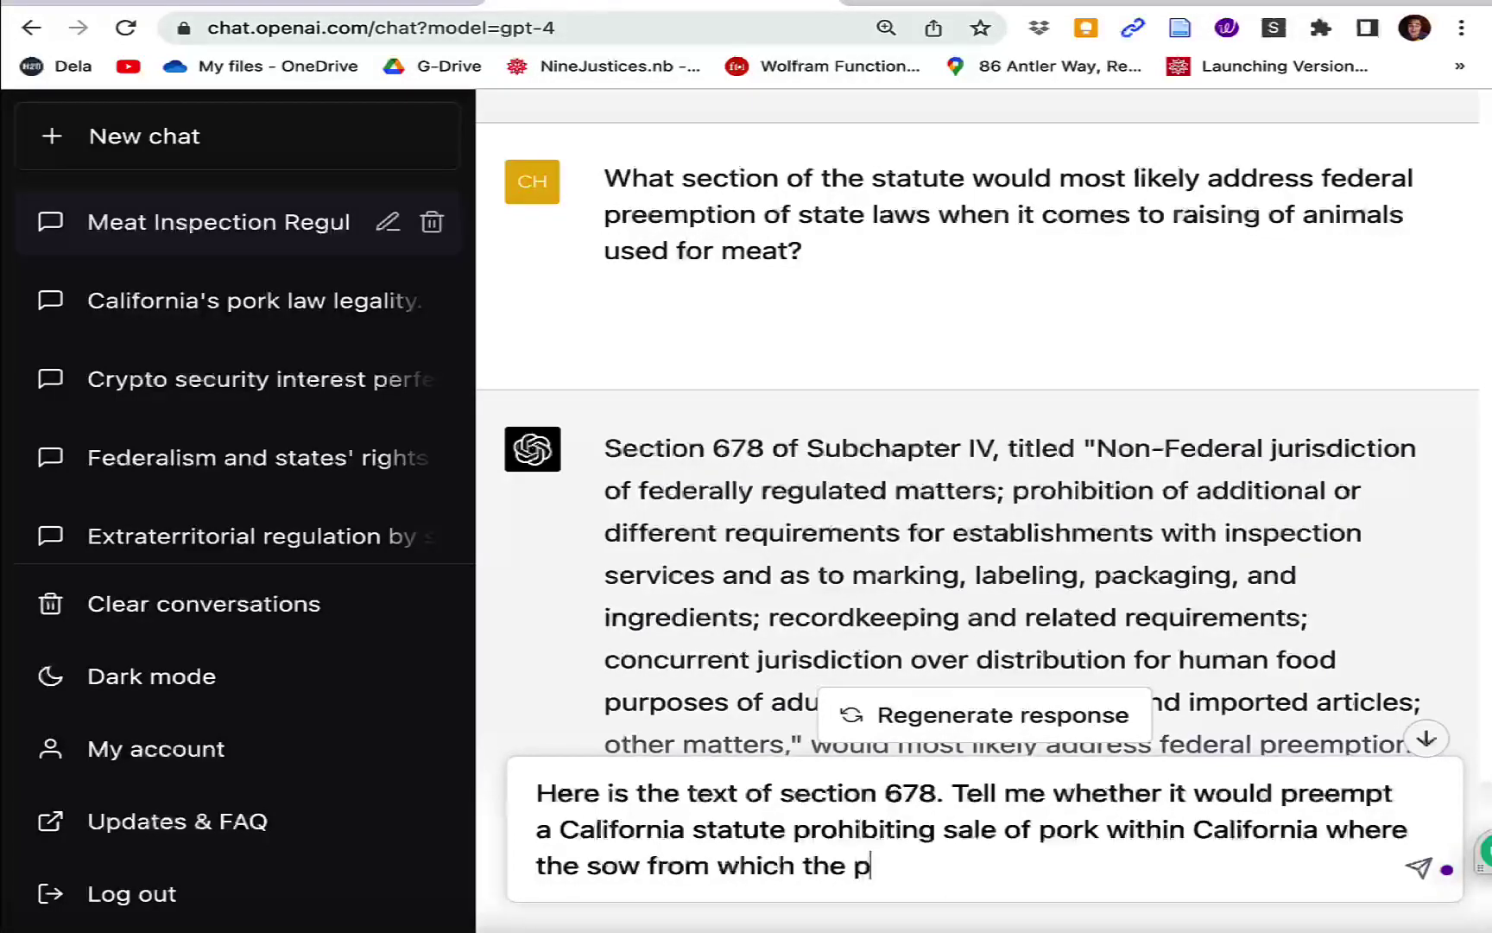
pyautogui.write('re')
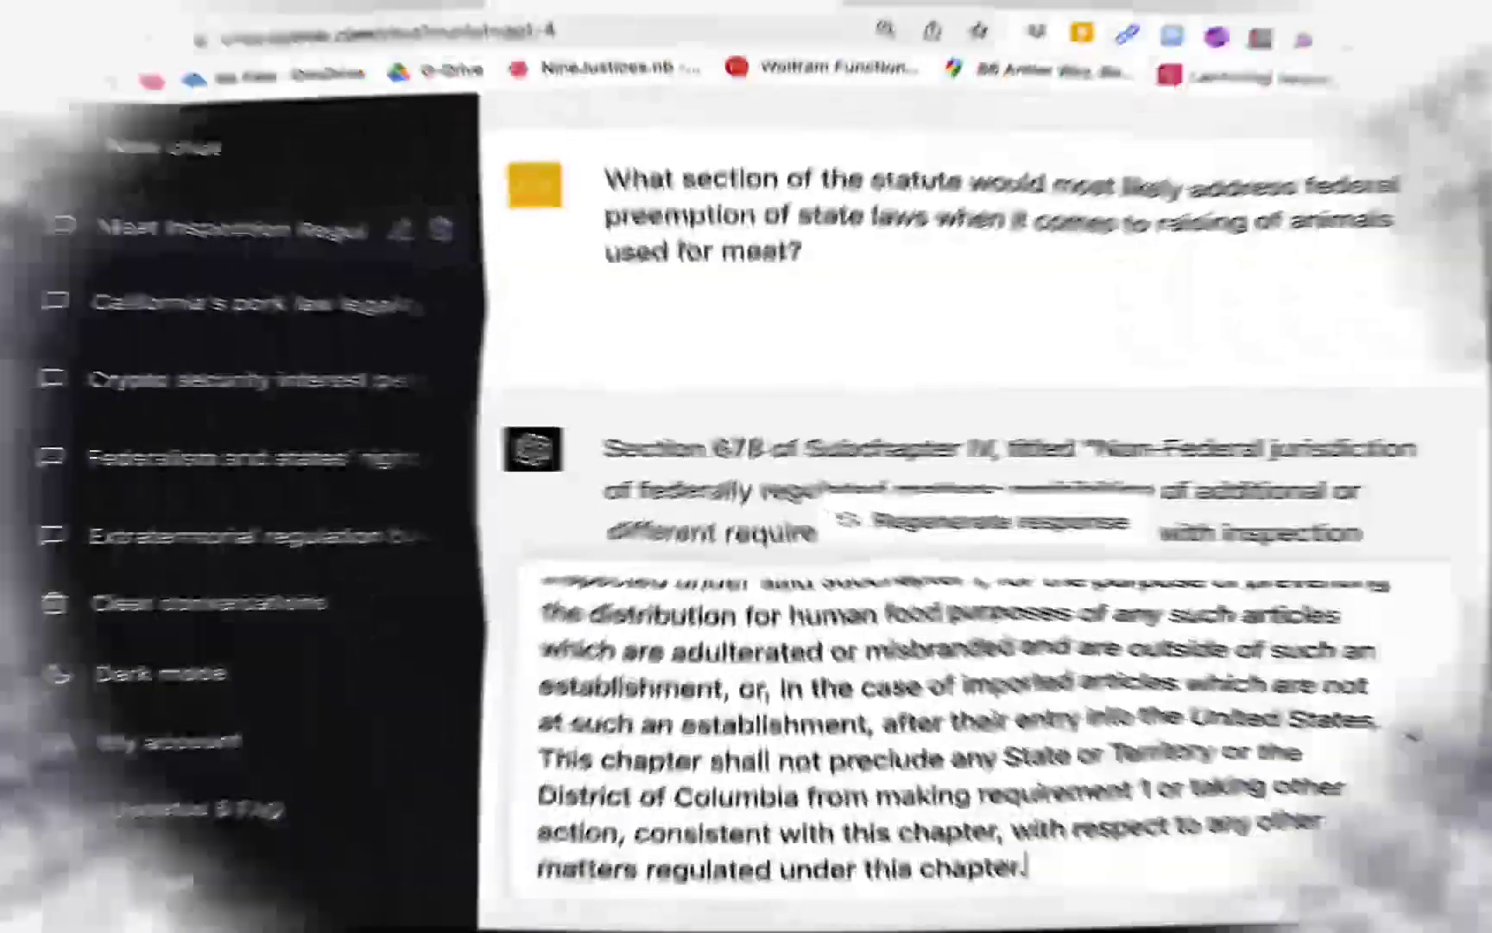
pyautogui.press('Return')
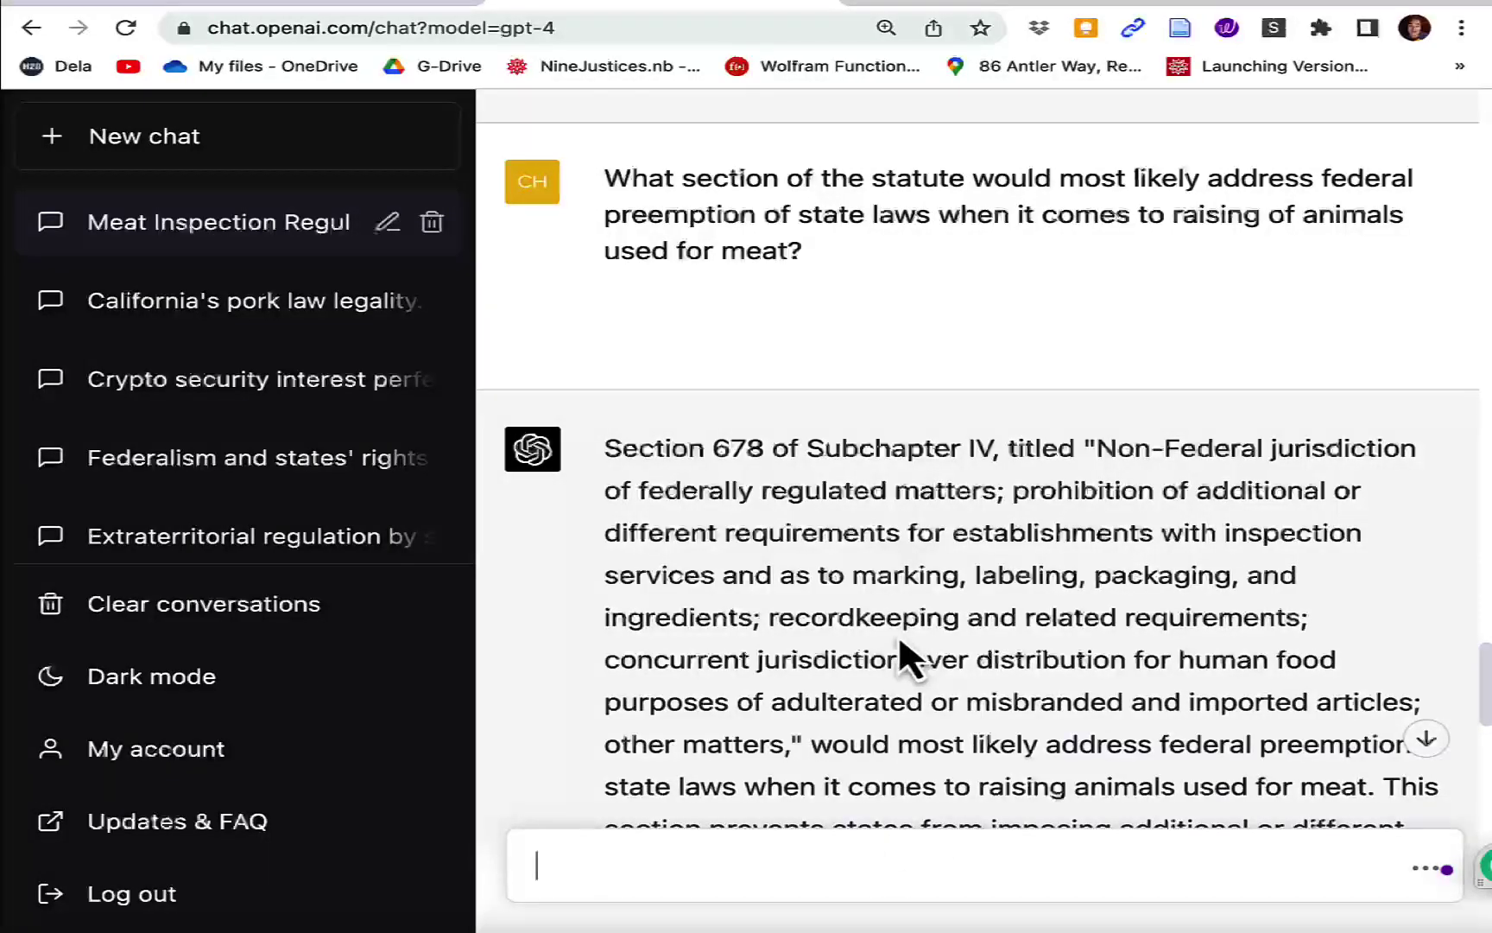
# Step: Request a rhyming poem about the constitutionality of a California law prohibiting in-state sale of pork whose source sow was raised in conditions California regards as inhumane
pyautogui.scroll(-3, 902, 647)
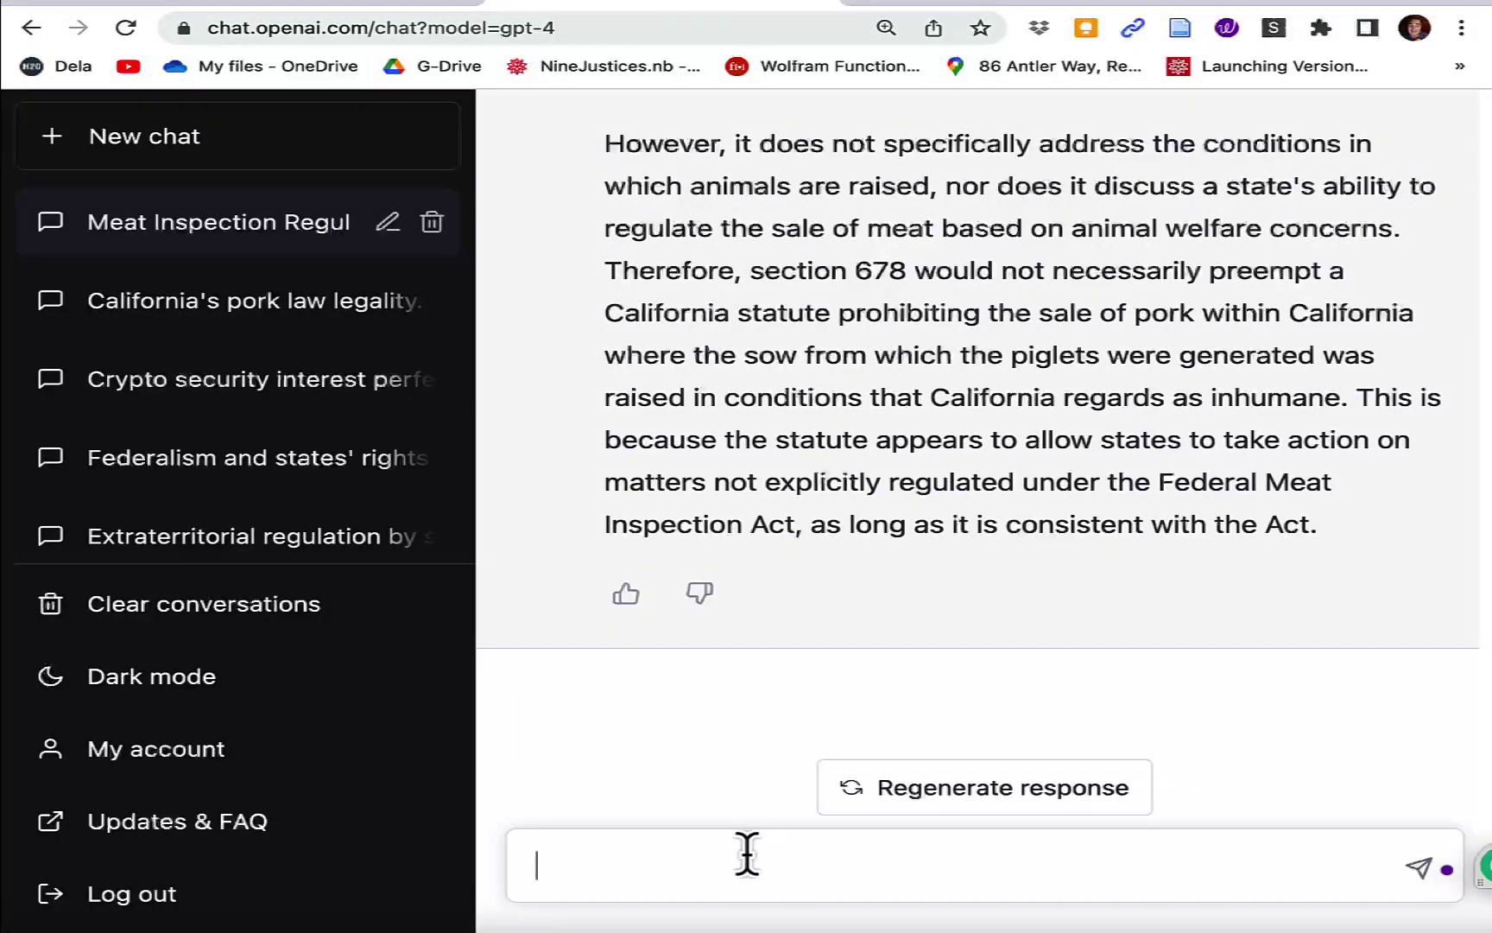
pyautogui.write('Write a')
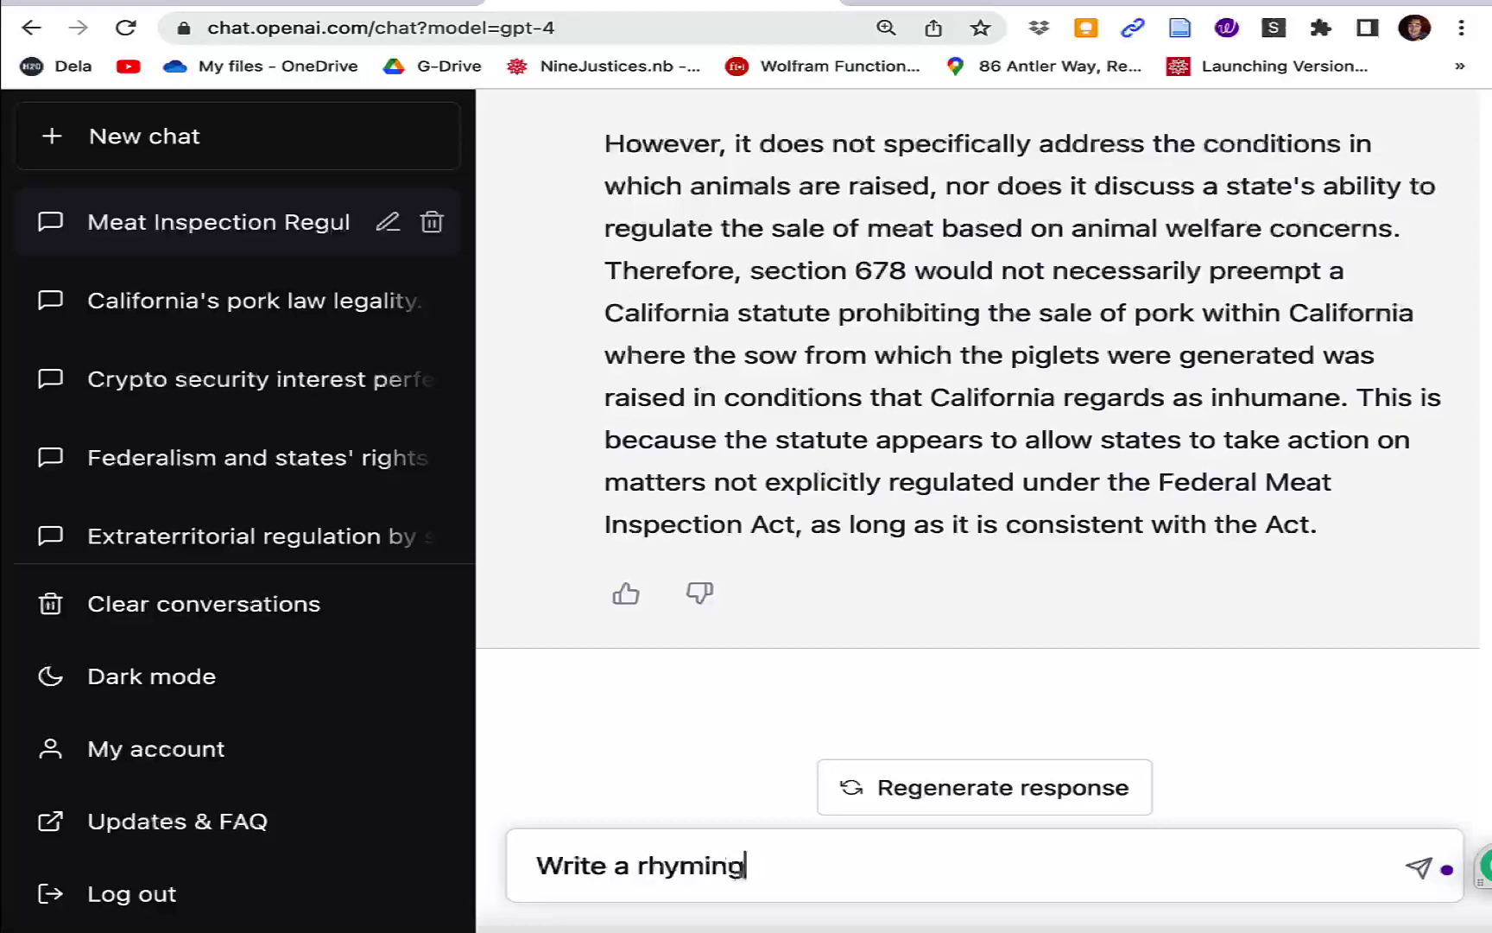
pyautogui.write('rhyming poem about the constitutionality of a California law')
pyautogui.write('prohibiting the sale of pork within California where the sow from which the piglets were generated was raised in conditions that California regards as inhumane.')
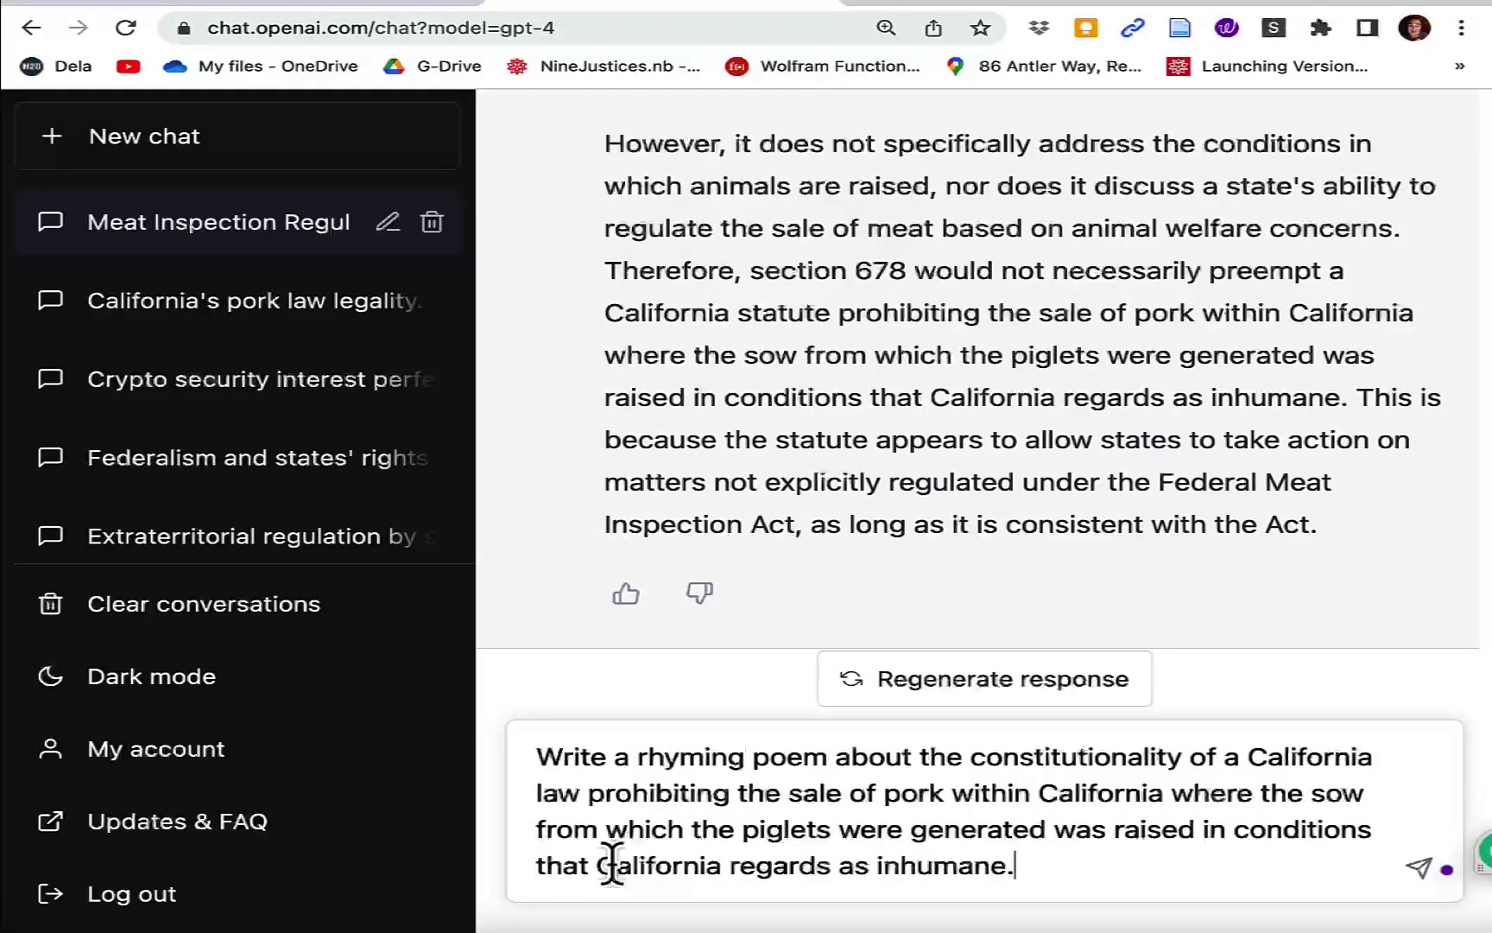
pyautogui.press('Return')
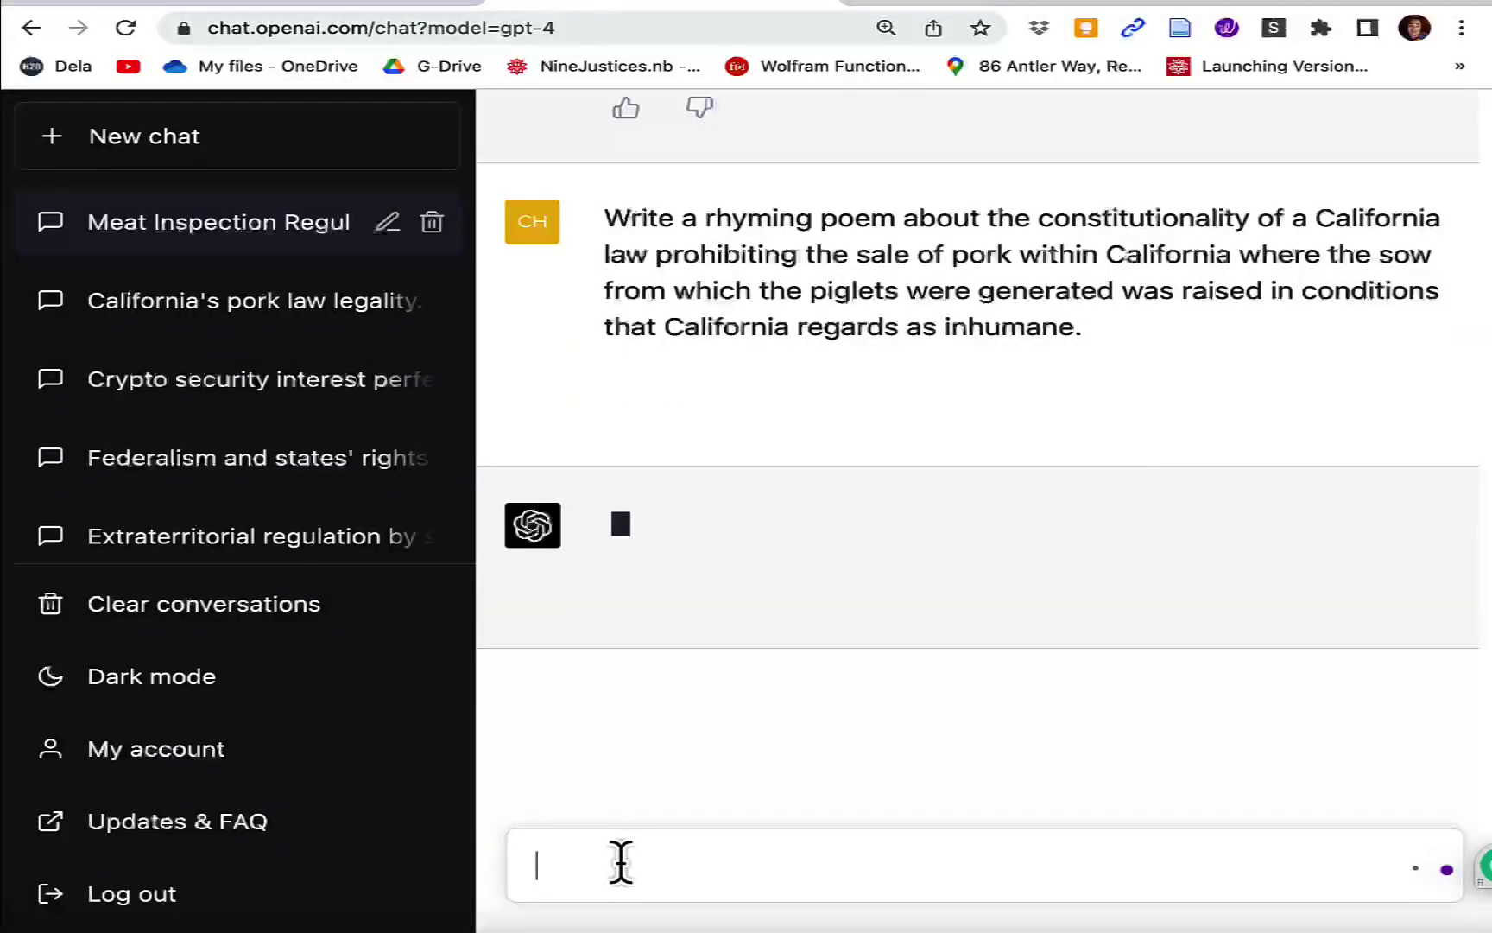